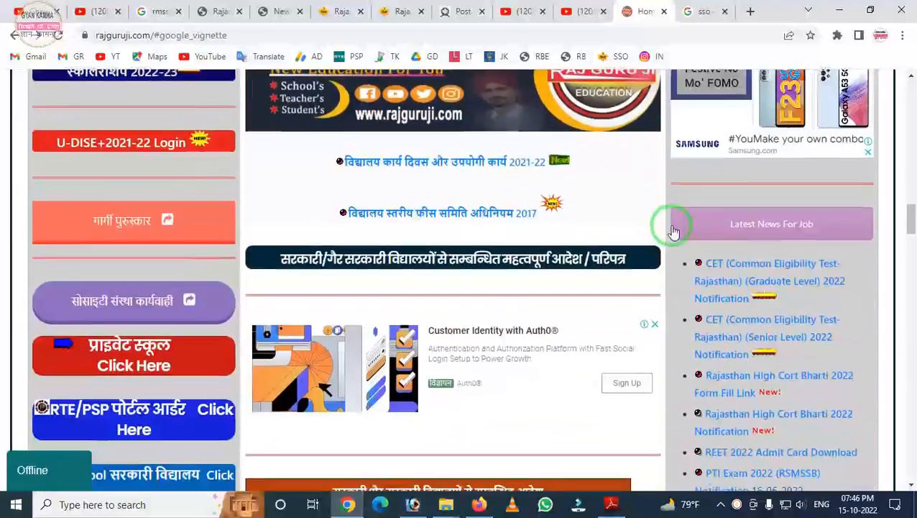
Examine the CET Graduate Level and Senior Level 2022 notification links in the Latest News For Job list
scroll(685, 223, up, 2)
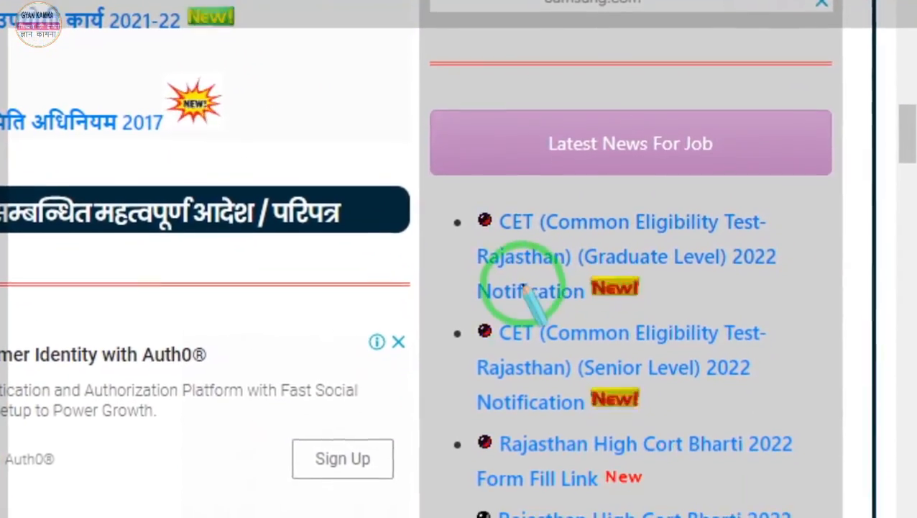
drag(455, 190, 808, 435)
drag(805, 349, 837, 350)
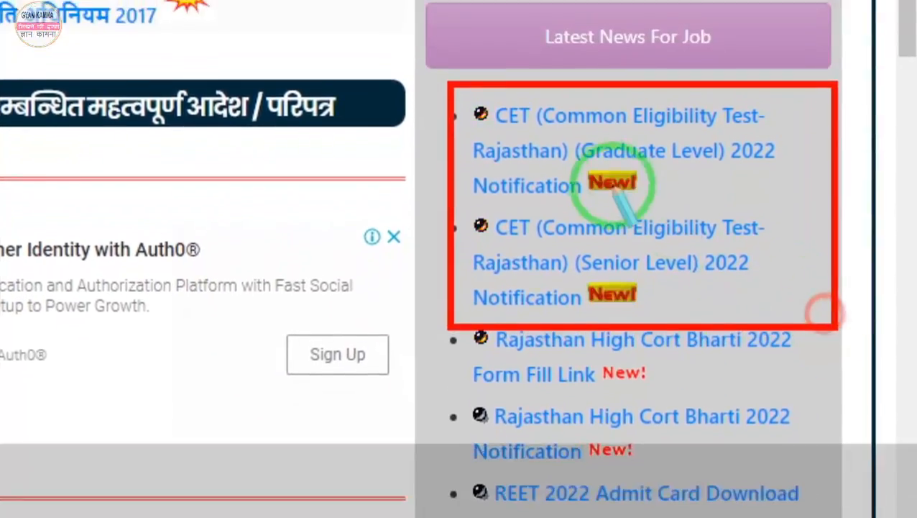
mouse_move(563, 147)
mouse_down()
mouse_move(721, 203)
mouse_move(737, 198)
mouse_up()
mouse_move(567, 324)
mouse_down()
mouse_move(674, 384)
mouse_move(758, 371)
mouse_up()
right_click(694, 368)
mouse_move(446, 184)
mouse_down()
mouse_move(597, 298)
mouse_move(794, 320)
mouse_up()
right_click(726, 283)
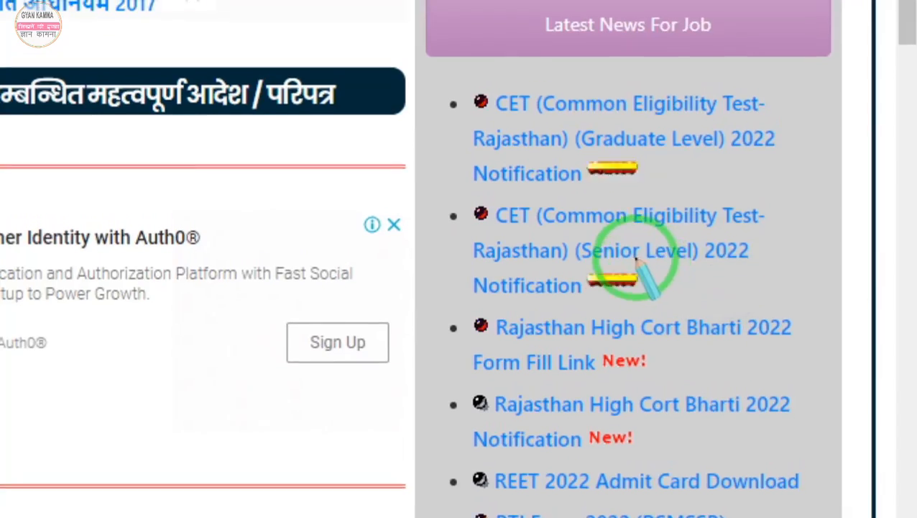
key(Escape)
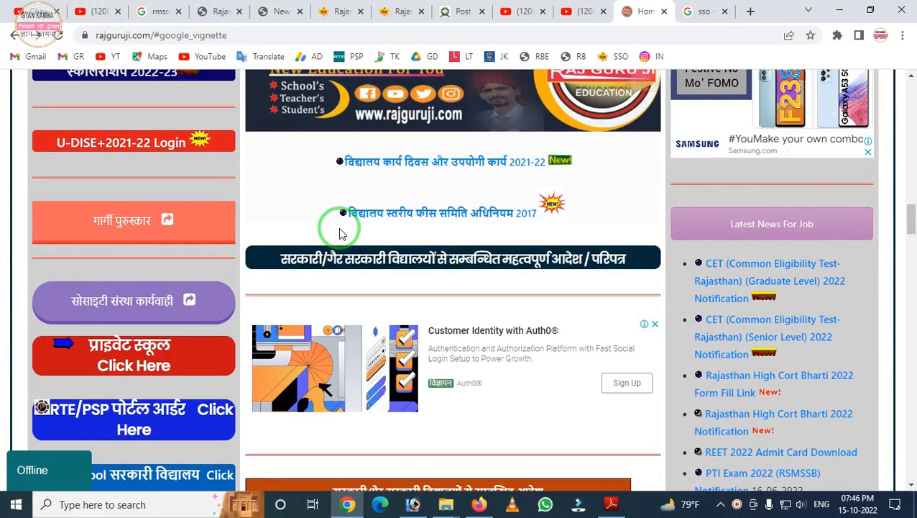
View the Rajasthan SSO sign-in page and the YouTube results for "sso id kaise banaye gyan kamna", ending back at the sign-in page
click(331, 19)
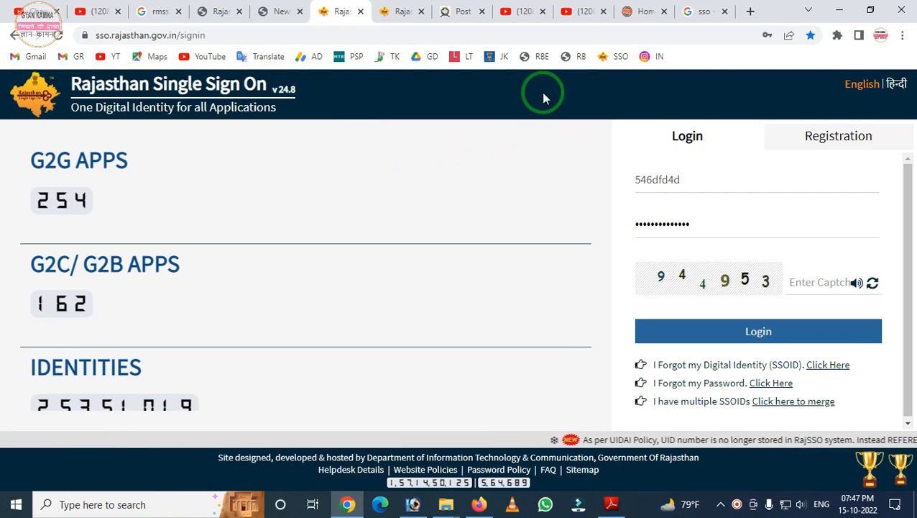
click(583, 24)
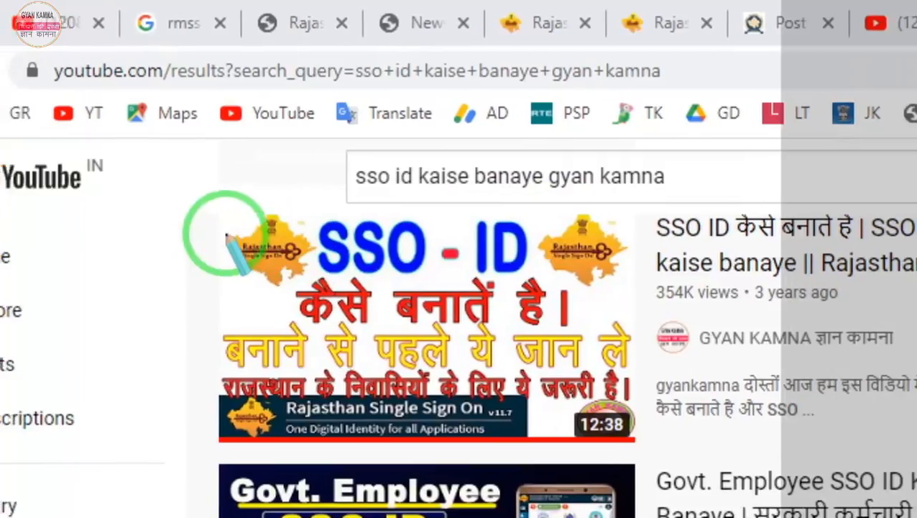
drag(84, 209, 127, 293)
mouse_move(323, 308)
mouse_down()
mouse_move(827, 435)
mouse_move(916, 406)
mouse_up()
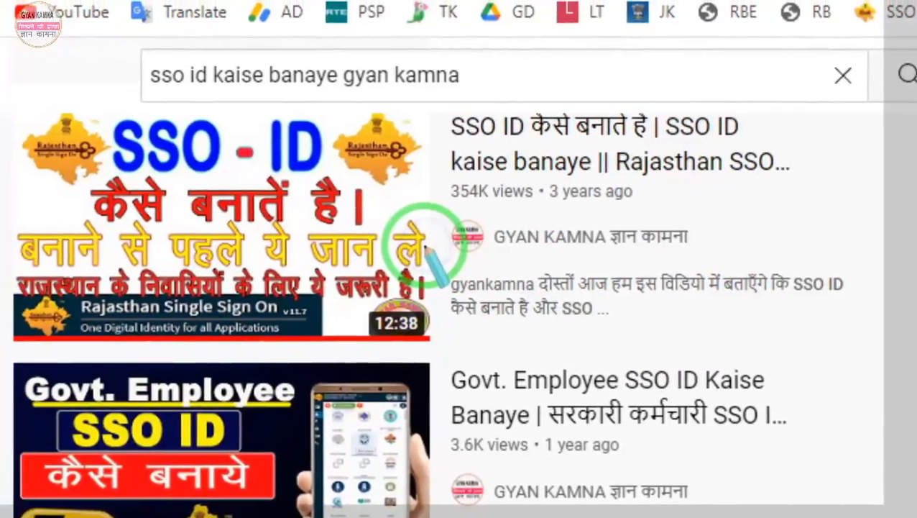
mouse_move(425, 248)
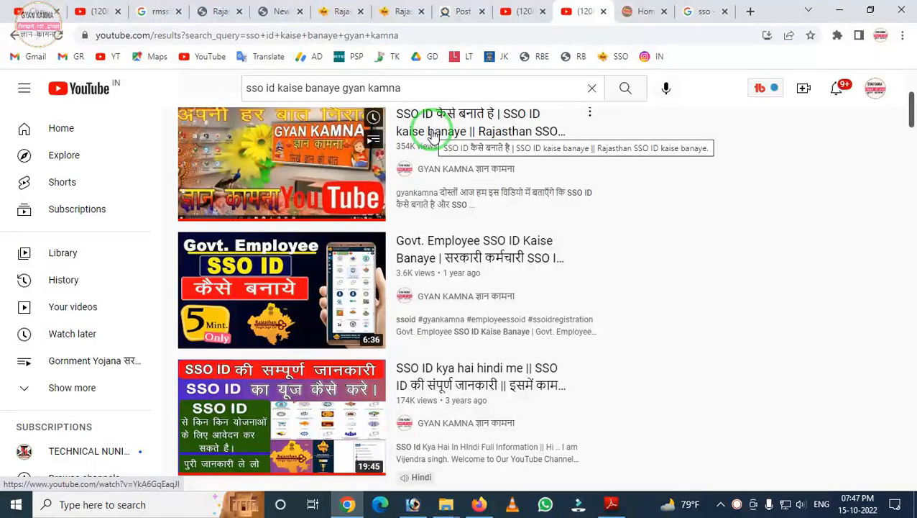
click(331, 16)
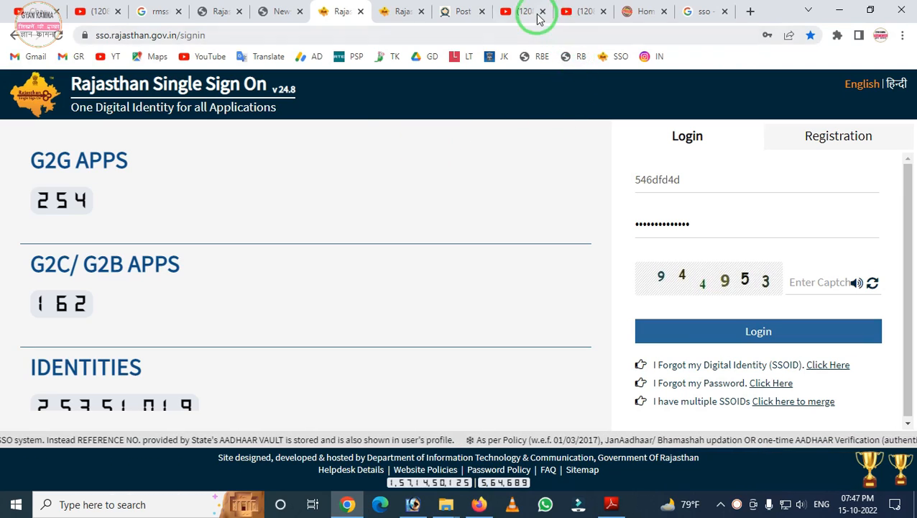
View the YouTube results for "rpsc otr registration" and the Rajasthan Staff Selection Board homepage, then return to the SSO sign-in page
click(507, 7)
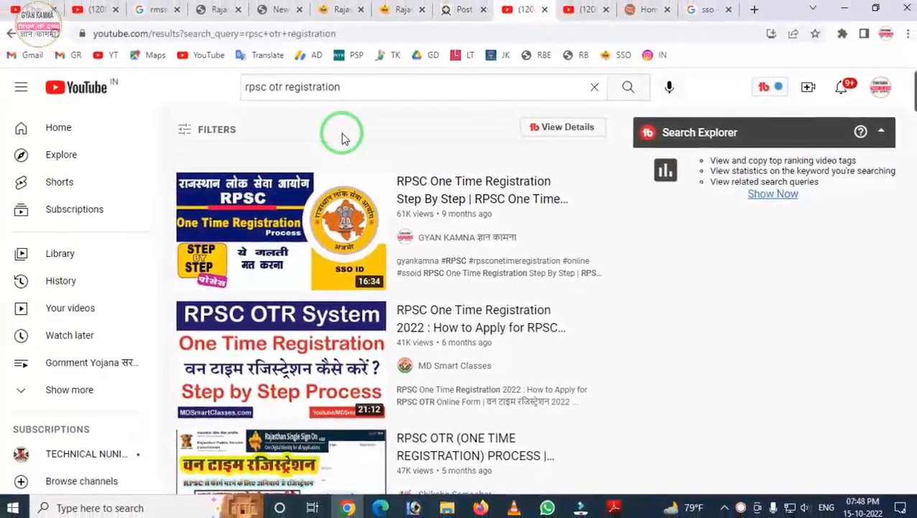
click(205, 8)
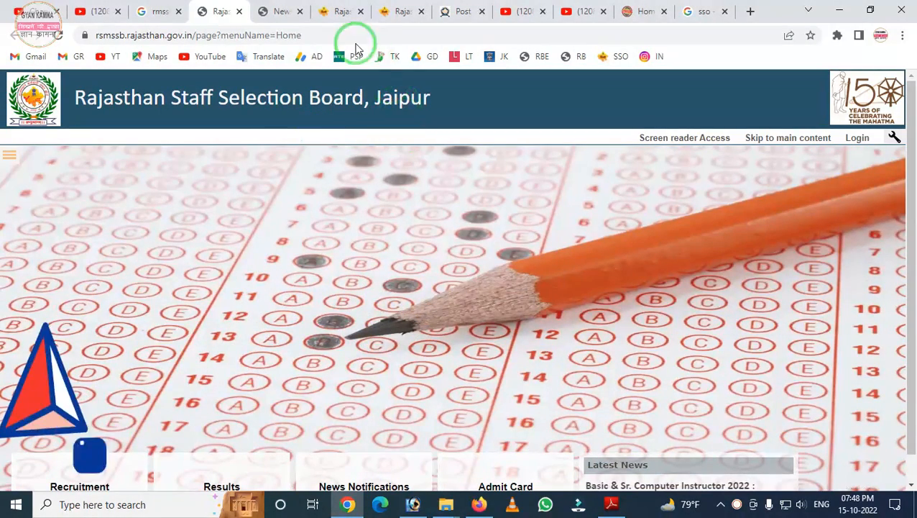
click(332, 11)
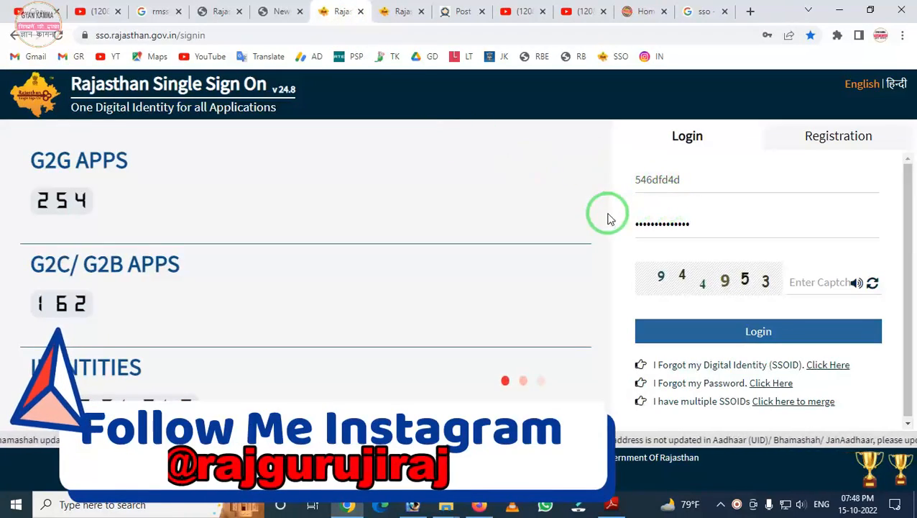
Go from the Google results for "sso" to the Rajasthan Single Sign On page and examine its login fields and captcha
click(688, 20)
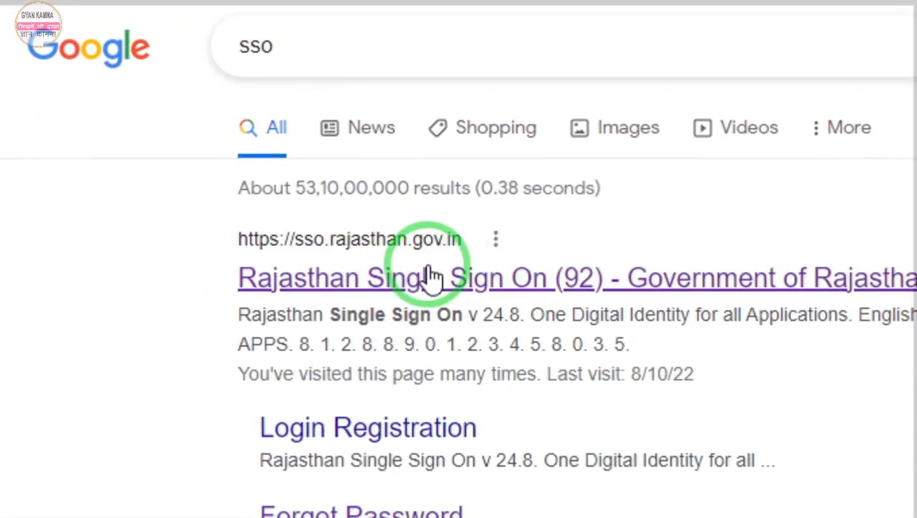
click(438, 272)
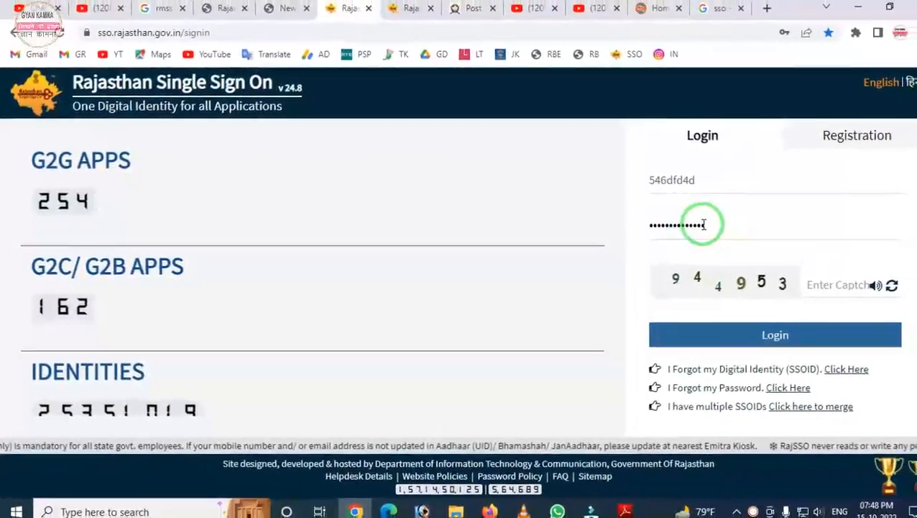
drag(595, 202, 773, 255)
drag(596, 244, 786, 330)
drag(808, 261, 869, 323)
drag(712, 303, 835, 375)
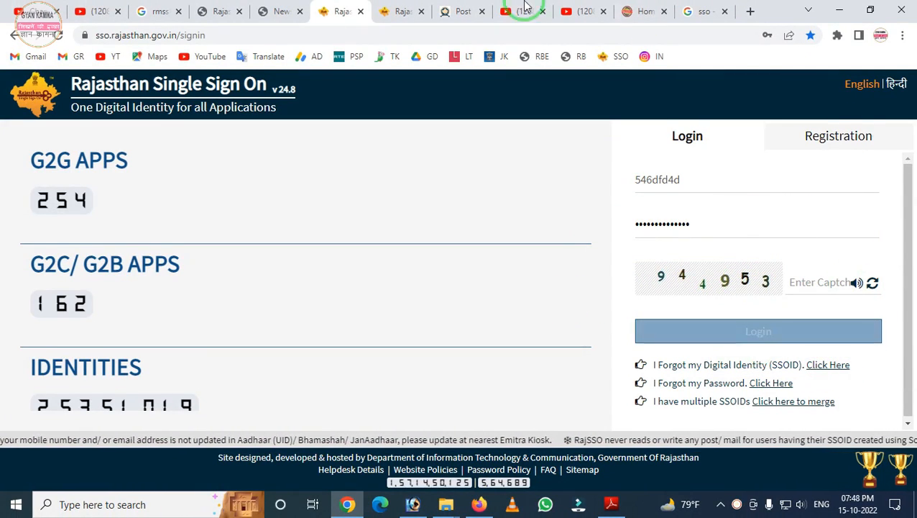
Switch to the signed-in Rajasthan SSO dashboard and display the other apps beyond the recent ones
click(391, 10)
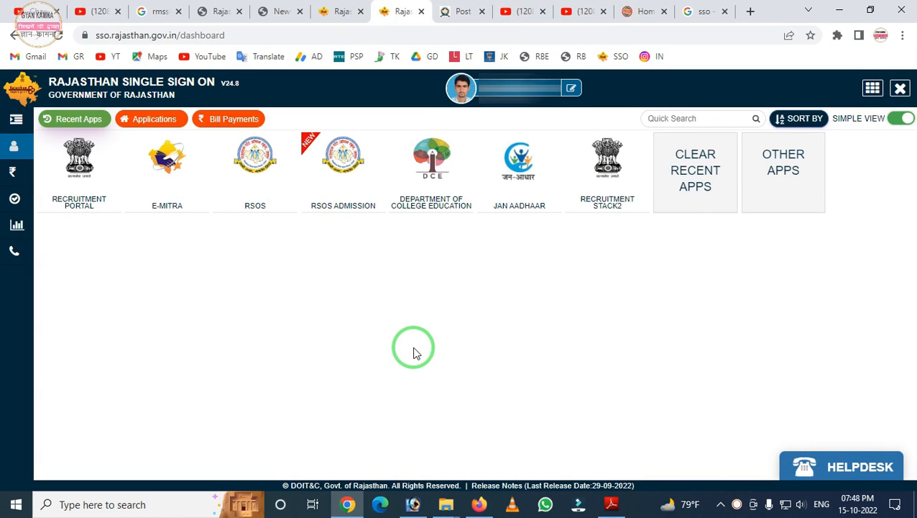
mouse_move(8, 101)
mouse_down()
mouse_move(546, 295)
mouse_move(798, 257)
mouse_move(864, 261)
mouse_up()
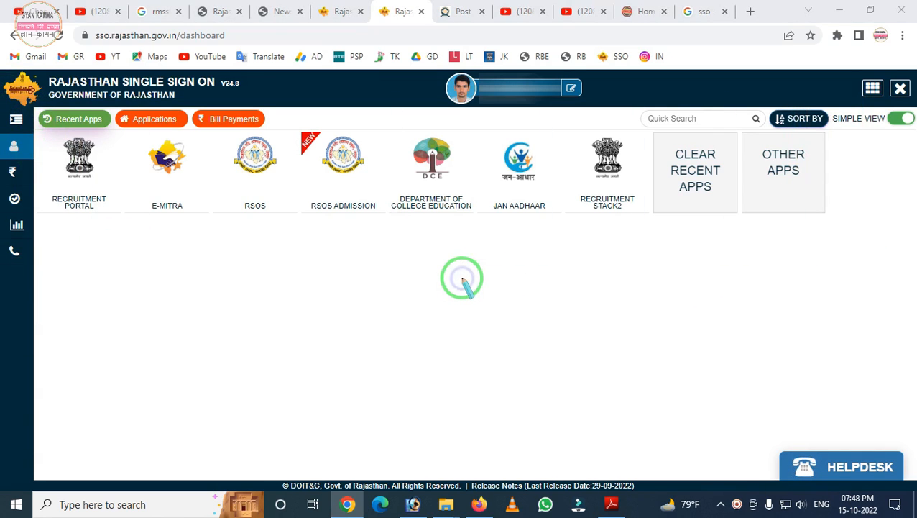
key(Escape)
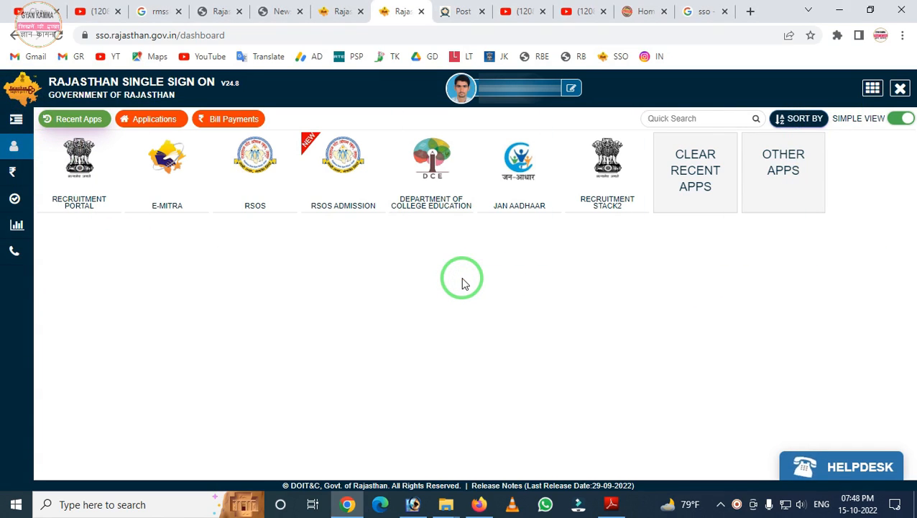
click(771, 170)
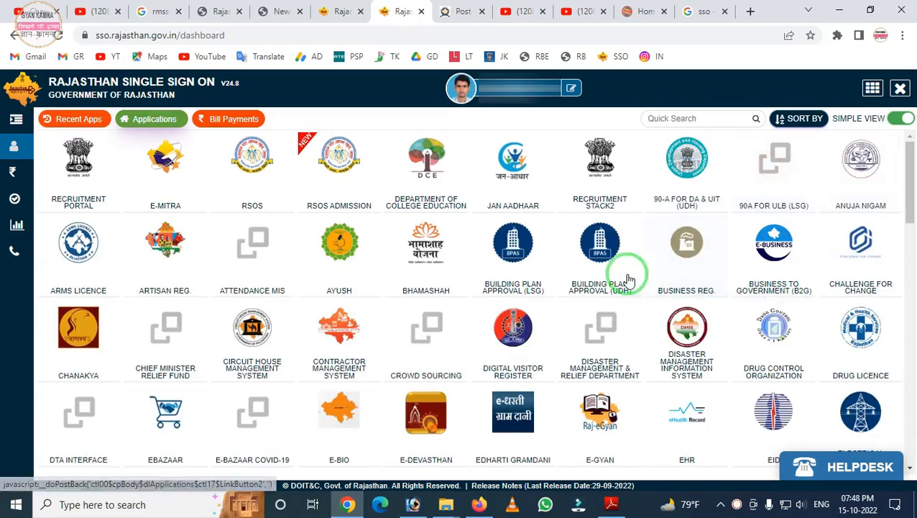
Look through the full SSO applications list and open the Recruitment Portal
scroll(512, 287, down, 5)
scroll(507, 302, up, 4)
scroll(508, 302, up, 1)
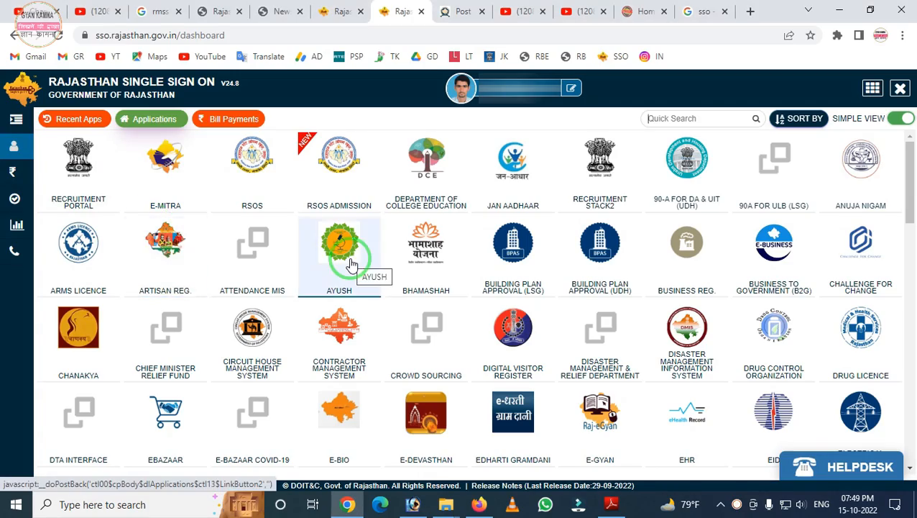
scroll(352, 263, down, 2)
scroll(351, 263, down, 6)
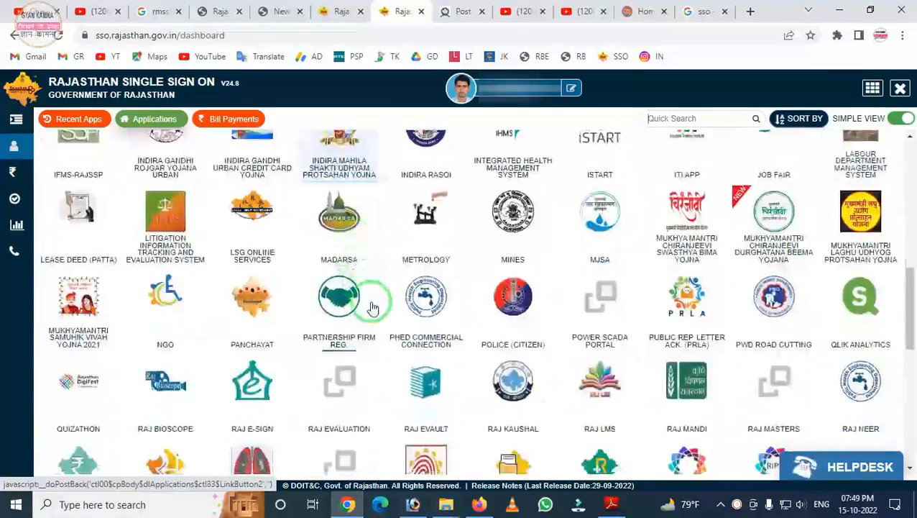
scroll(366, 299, up, 3)
scroll(373, 309, down, 4)
scroll(337, 312, up, 8)
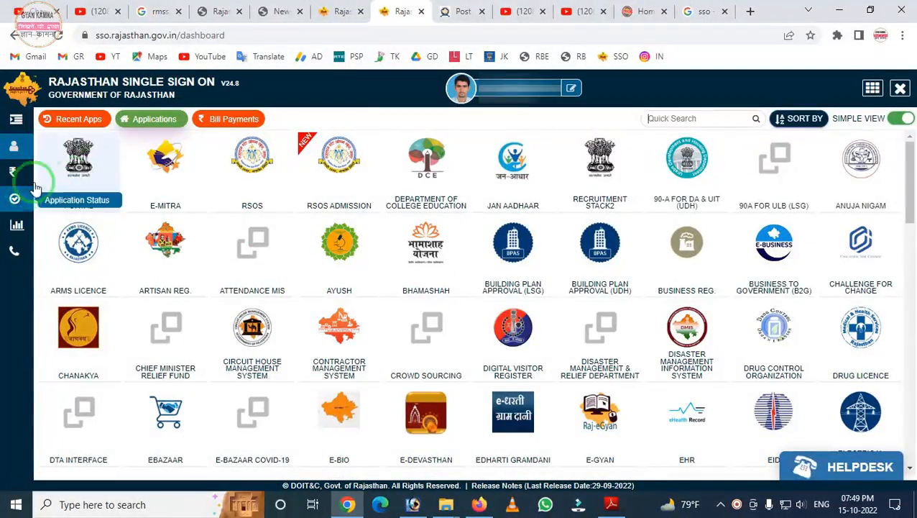
click(78, 161)
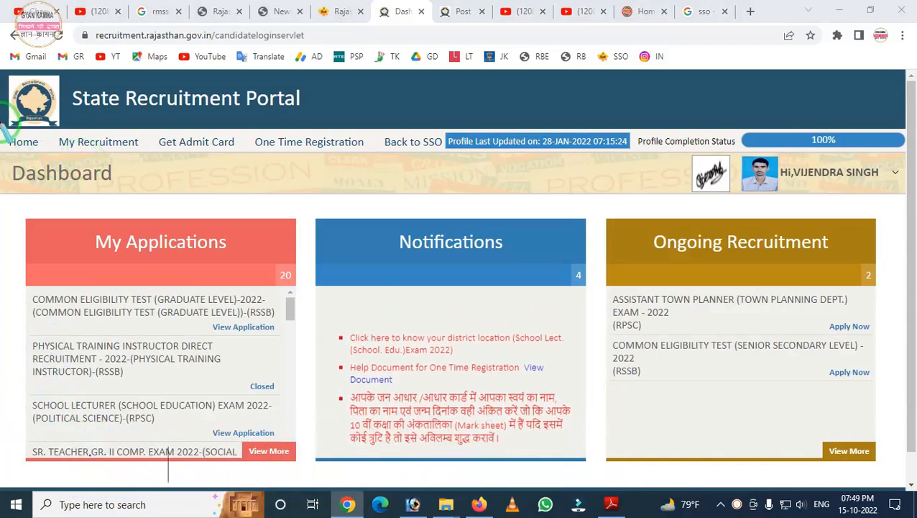
Examine the dashboard's Ongoing Recruitment section, especially the Common Eligibility Test (Senior Secondary Level) 2022 entry and its application link
drag(10, 205, 886, 345)
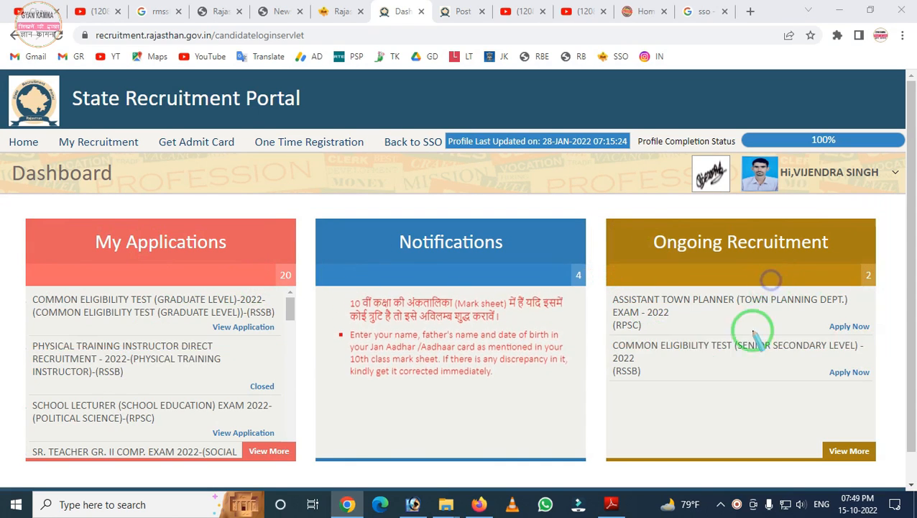
mouse_move(575, 190)
mouse_down()
mouse_move(664, 404)
mouse_move(901, 473)
mouse_up()
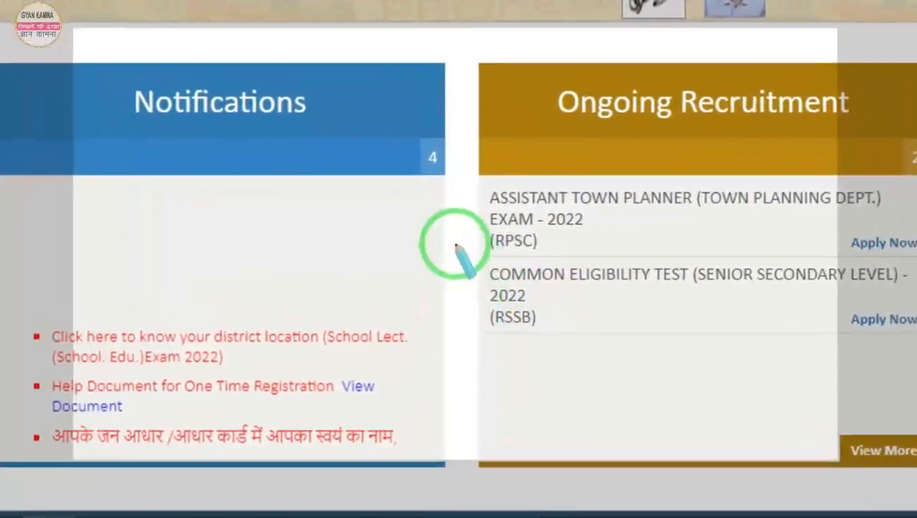
drag(455, 247, 906, 338)
drag(827, 269, 867, 268)
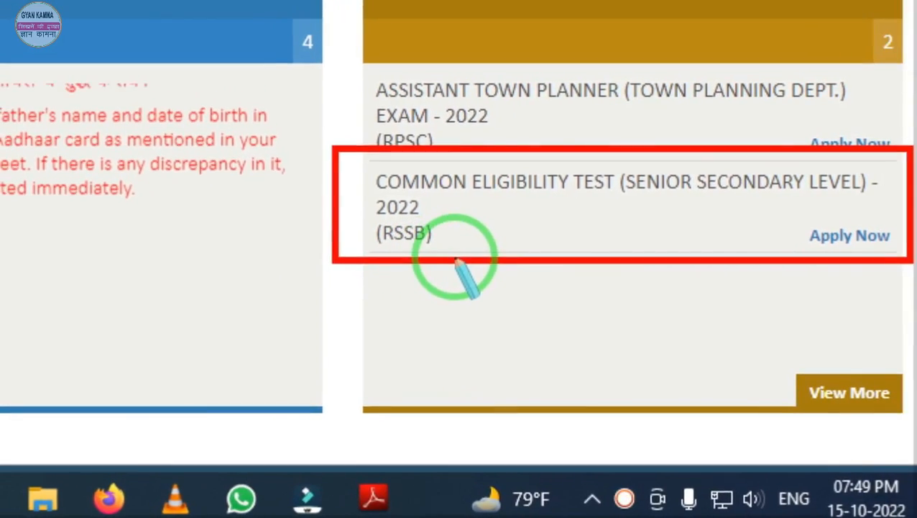
right_click(457, 260)
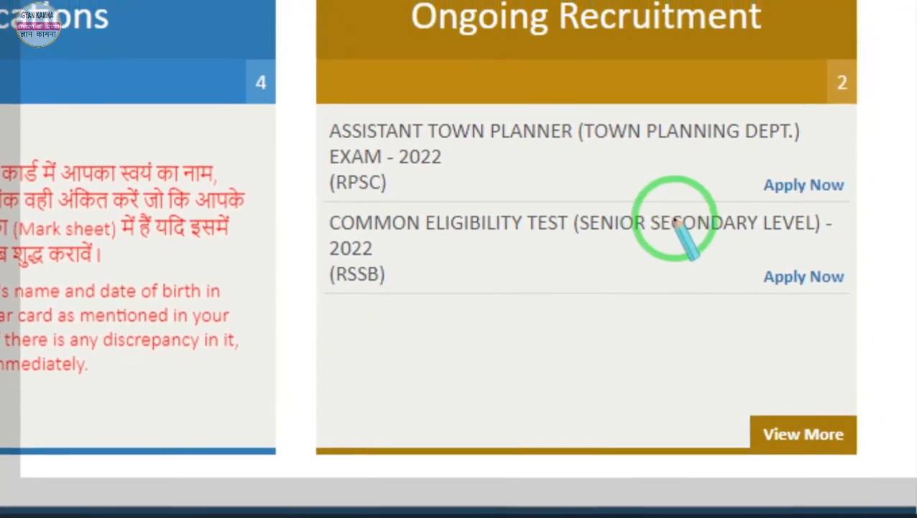
drag(677, 216, 889, 342)
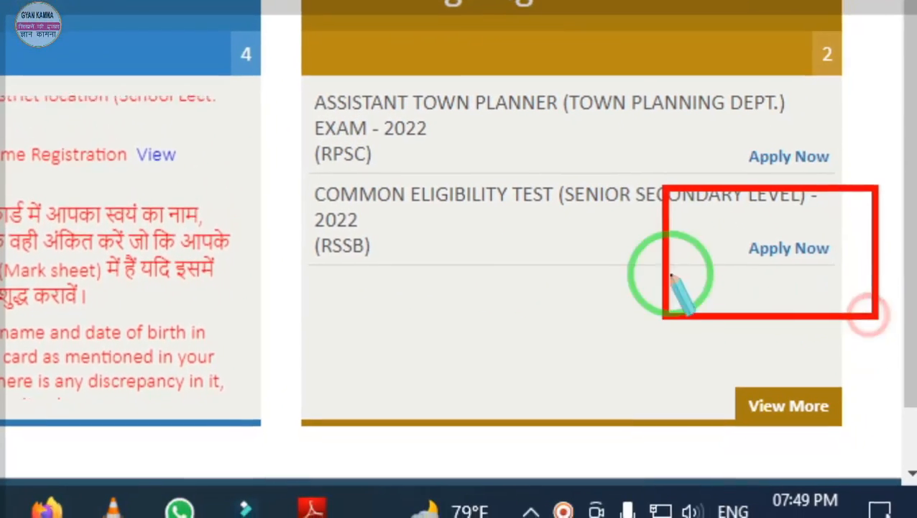
right_click(637, 290)
key(Escape)
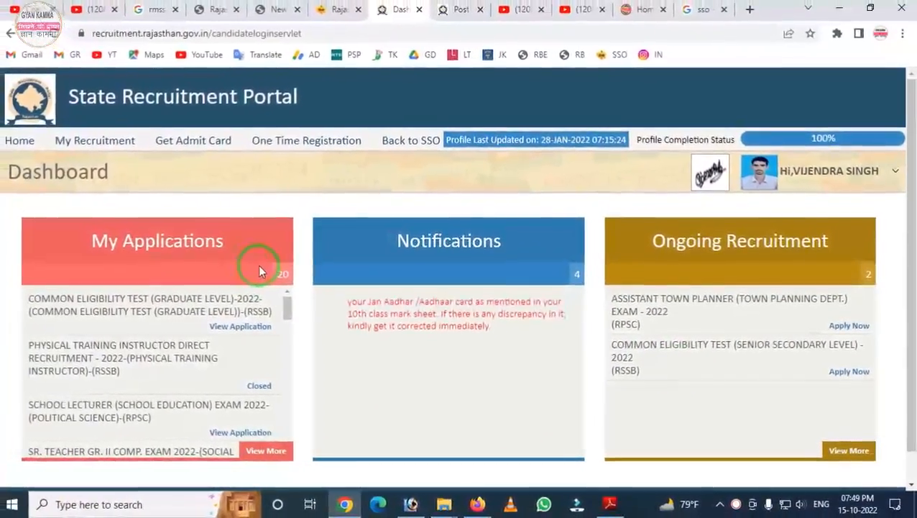
Start an application for the Common Eligibility Test (Senior Secondary Level) 2022 and select that post to open its form
mouse_move(232, 116)
mouse_down()
mouse_move(272, 152)
mouse_move(370, 158)
mouse_up()
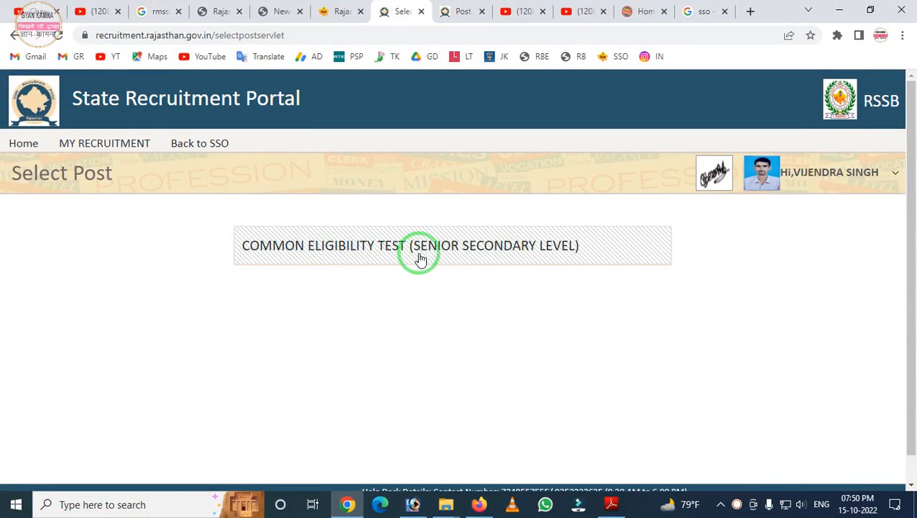
click(473, 258)
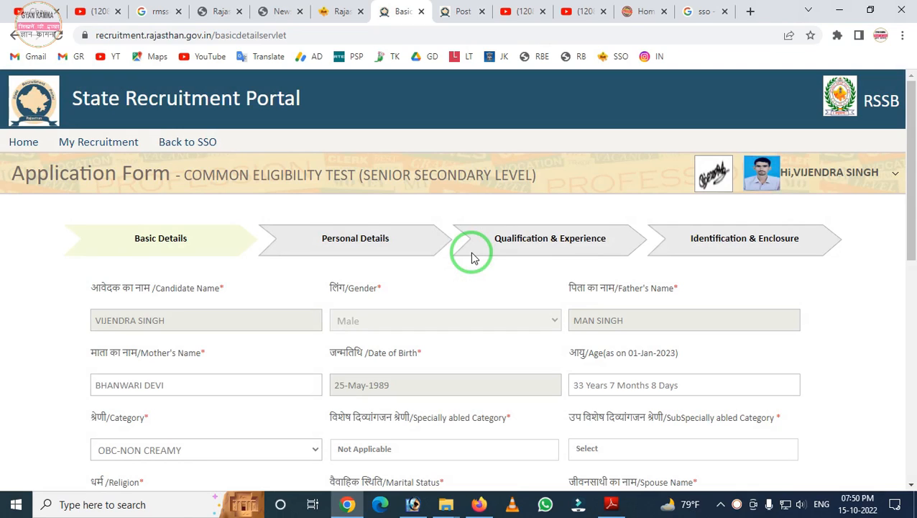
Examine the application form's four stages: Basic Details, Personal Details, Qualification & Experience, and Identification & Enclosure
mouse_move(30, 203)
mouse_down()
mouse_move(496, 284)
mouse_move(897, 274)
mouse_move(889, 270)
mouse_up()
drag(73, 215, 170, 261)
drag(266, 219, 370, 264)
drag(439, 214, 525, 256)
drag(618, 216, 794, 273)
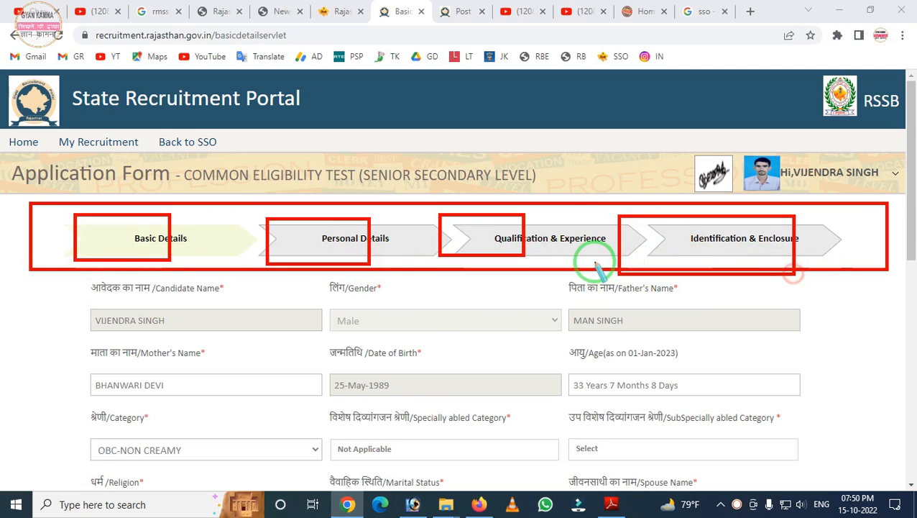
key(Escape)
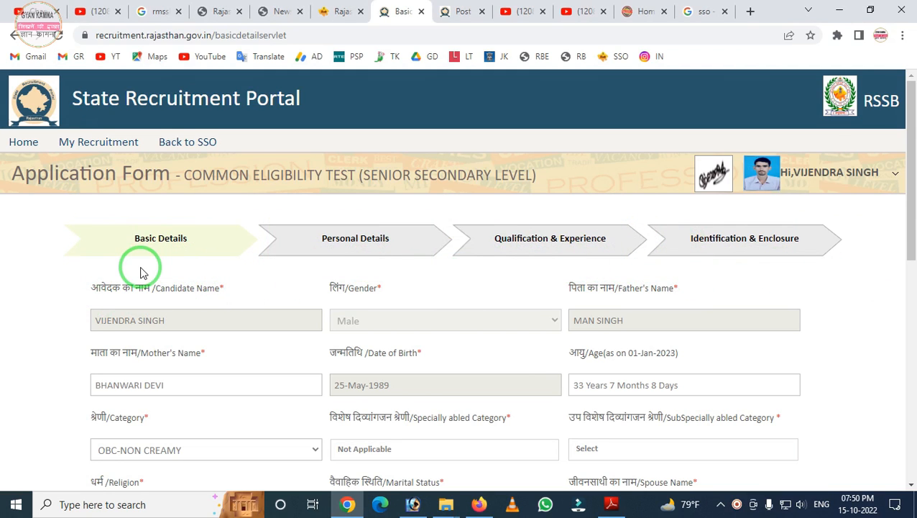
mouse_move(56, 209)
mouse_down()
mouse_move(164, 273)
mouse_move(281, 277)
mouse_up()
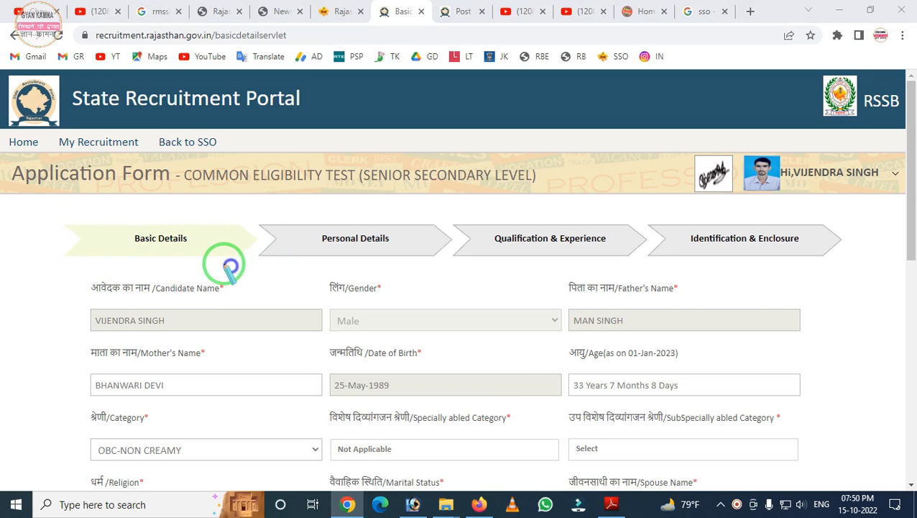
key(Escape)
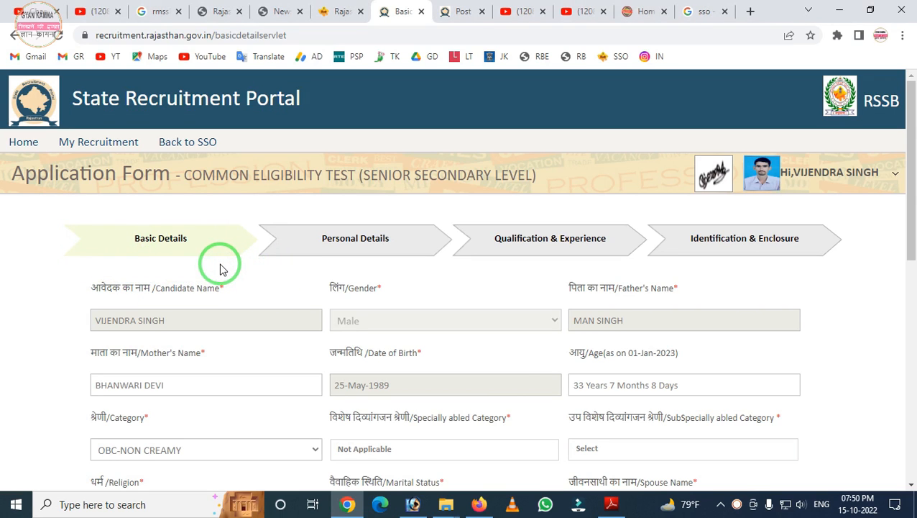
Examine the prefilled Basic Details fields: candidate name, gender, father's name, mother's name, date of birth and age
scroll(220, 269, down, 1)
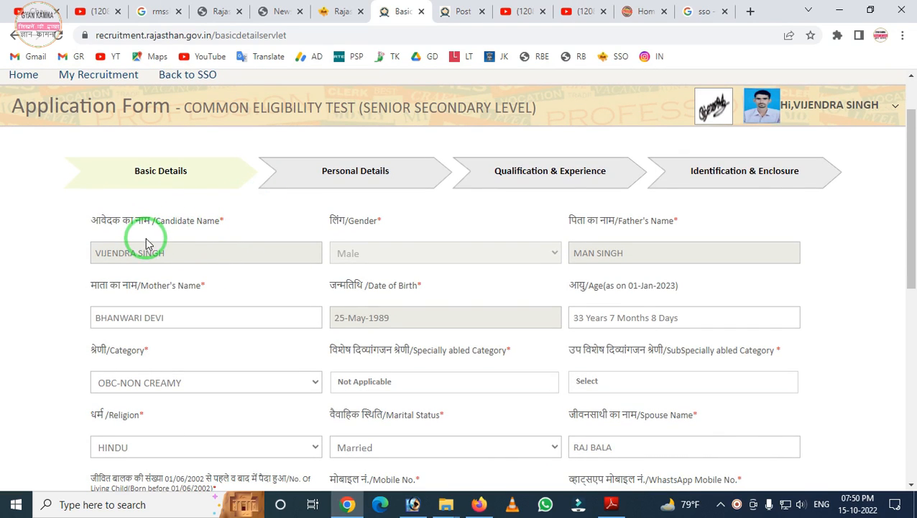
key(ctrl+2)
mouse_move(48, 201)
mouse_down()
mouse_move(152, 321)
mouse_move(864, 386)
mouse_up()
drag(75, 217, 184, 281)
drag(311, 218, 404, 272)
drag(544, 214, 652, 272)
drag(291, 277, 477, 338)
key(e)
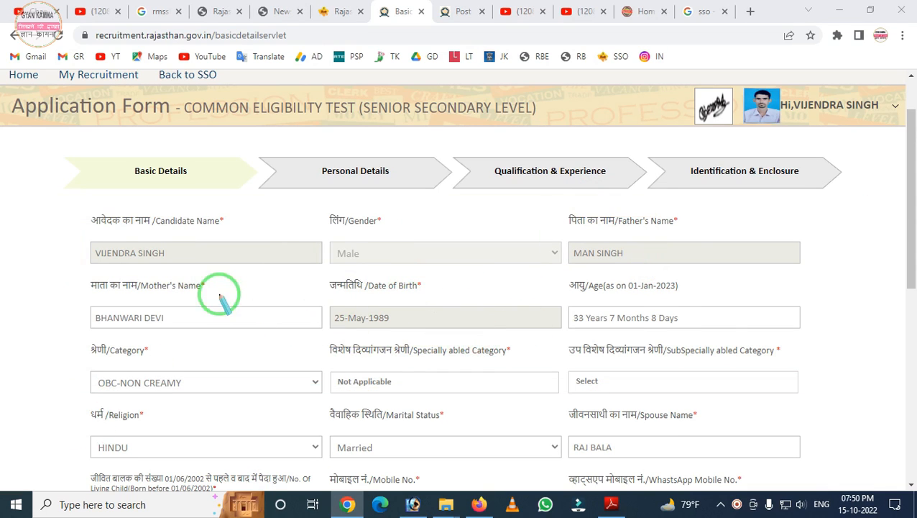
mouse_move(60, 203)
mouse_down()
mouse_move(710, 304)
mouse_move(870, 358)
mouse_move(876, 386)
mouse_up()
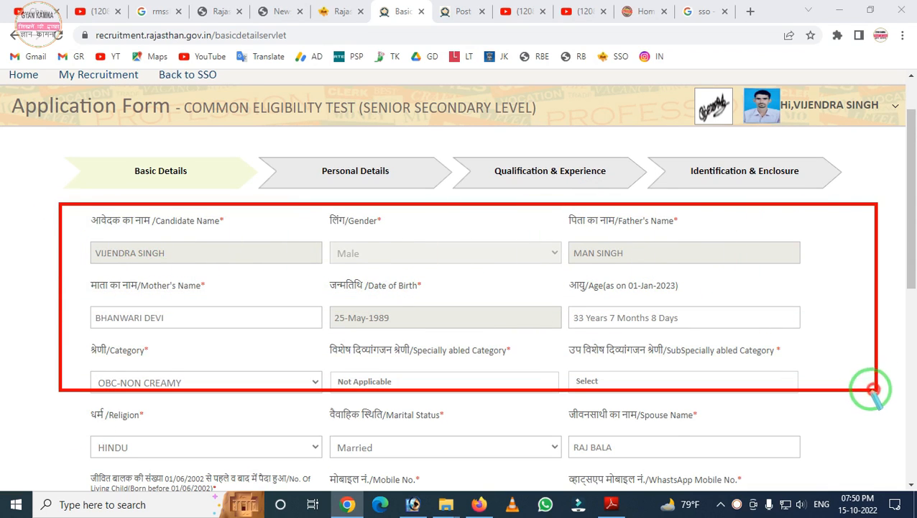
key(e)
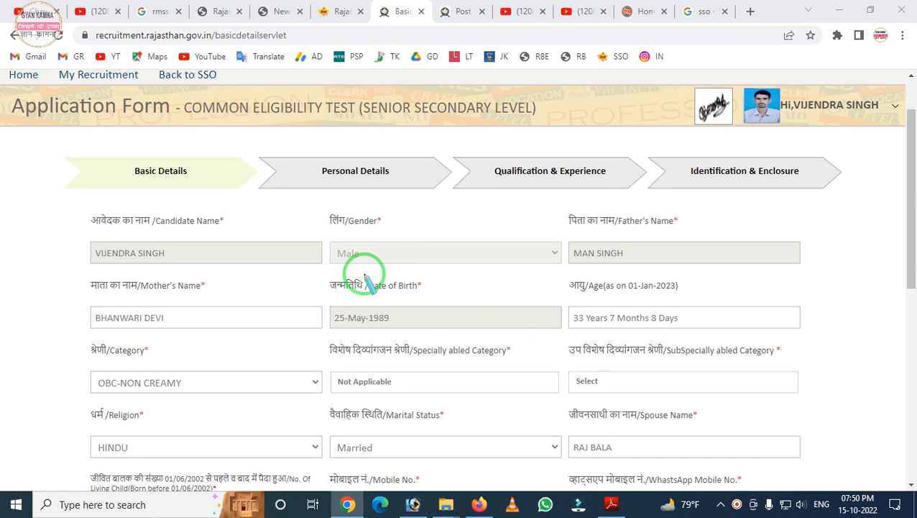
mouse_move(66, 215)
mouse_down()
mouse_move(327, 337)
mouse_move(818, 350)
mouse_up()
key(e)
mouse_move(4, 281)
mouse_down()
mouse_move(280, 362)
mouse_move(293, 352)
mouse_move(240, 314)
mouse_up()
key(e)
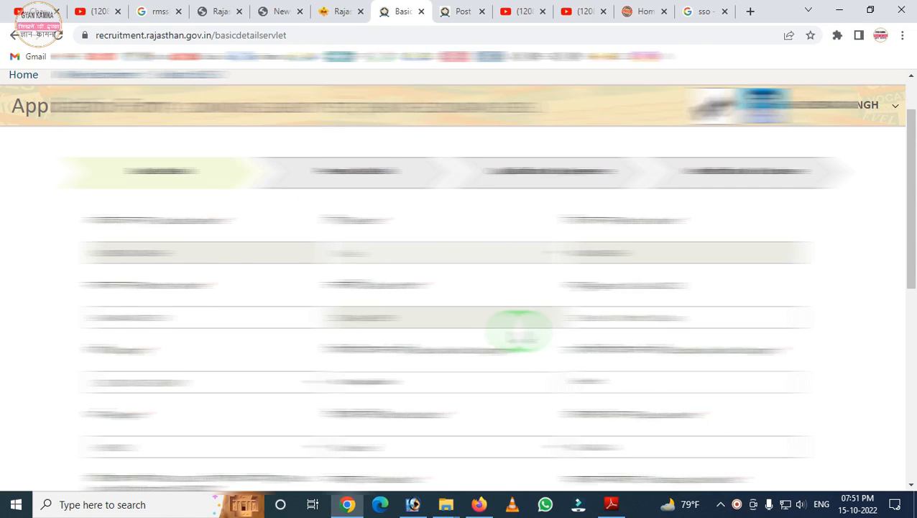
Look over the rest of the Basic Details fields and review the options offered for the applicant's Category
scroll(519, 330, down, 5)
scroll(517, 331, up, 3)
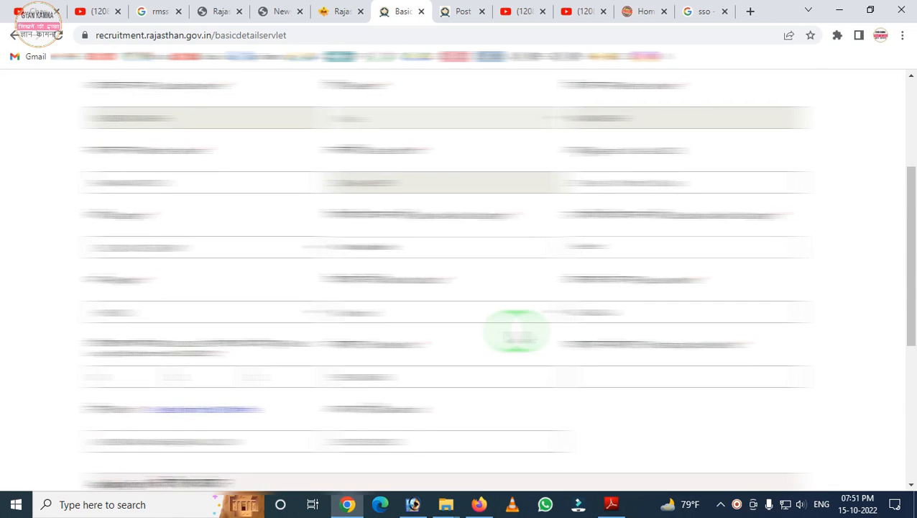
scroll(305, 211, up, 1)
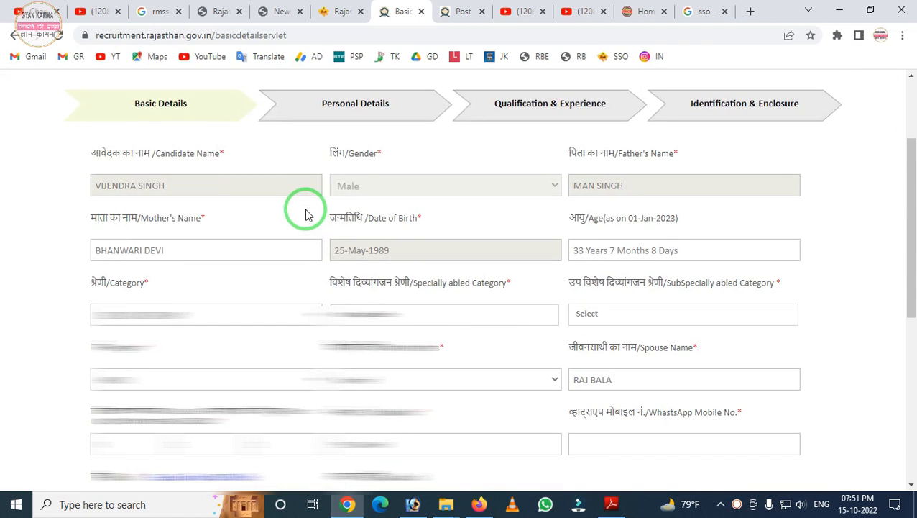
scroll(305, 214, down, 1)
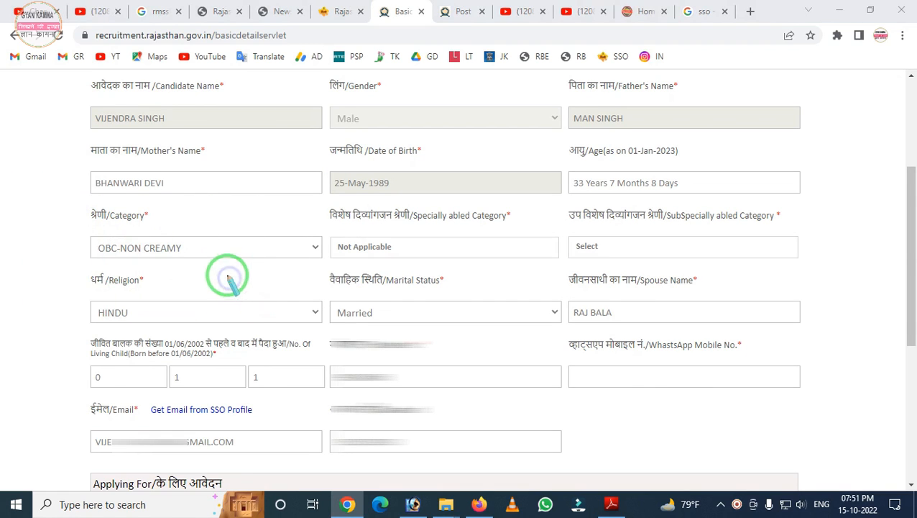
click(206, 252)
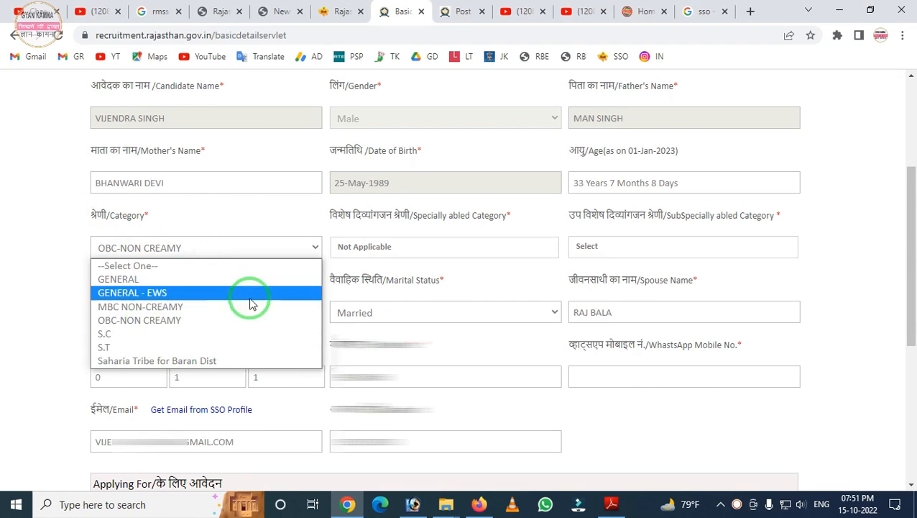
click(234, 256)
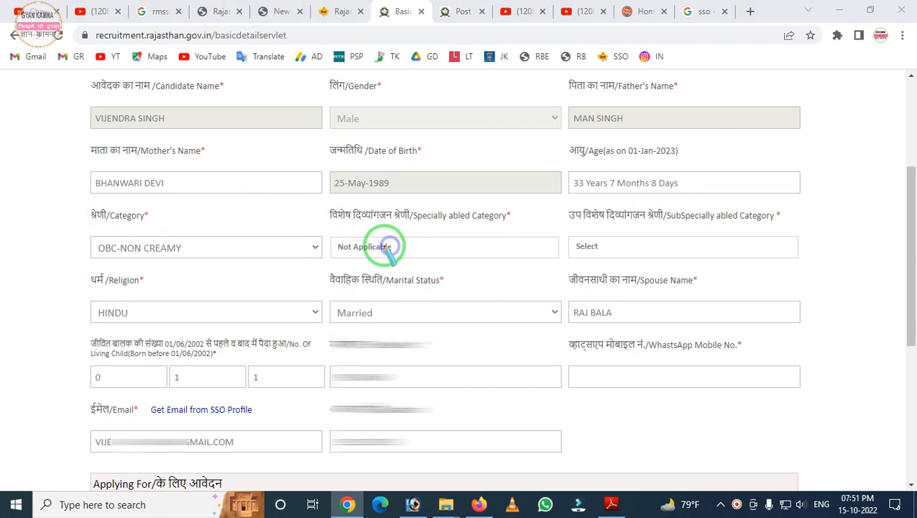
Review the Specially abled Category options and check the Religion field
click(374, 248)
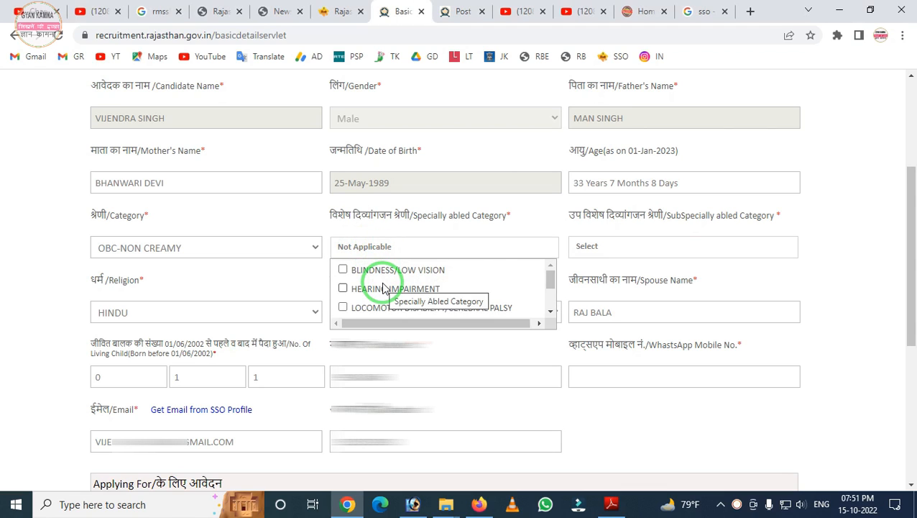
scroll(383, 287, down, 2)
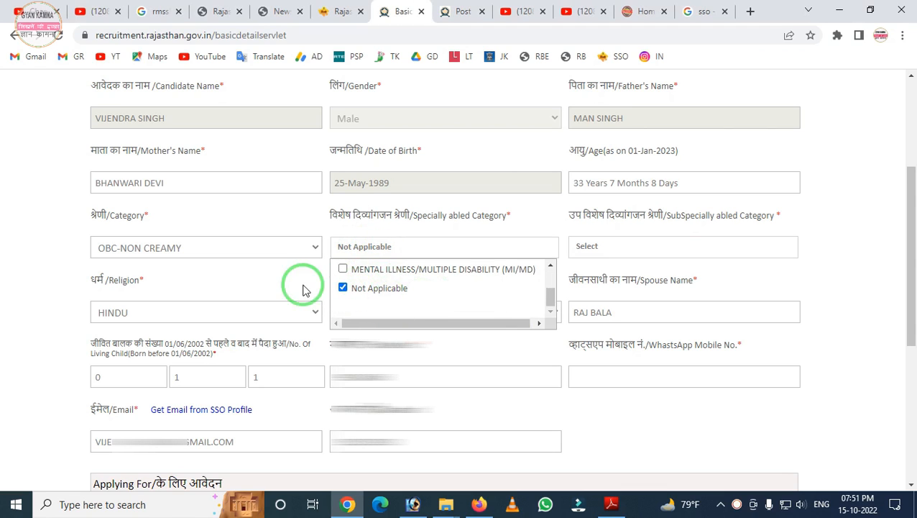
click(266, 276)
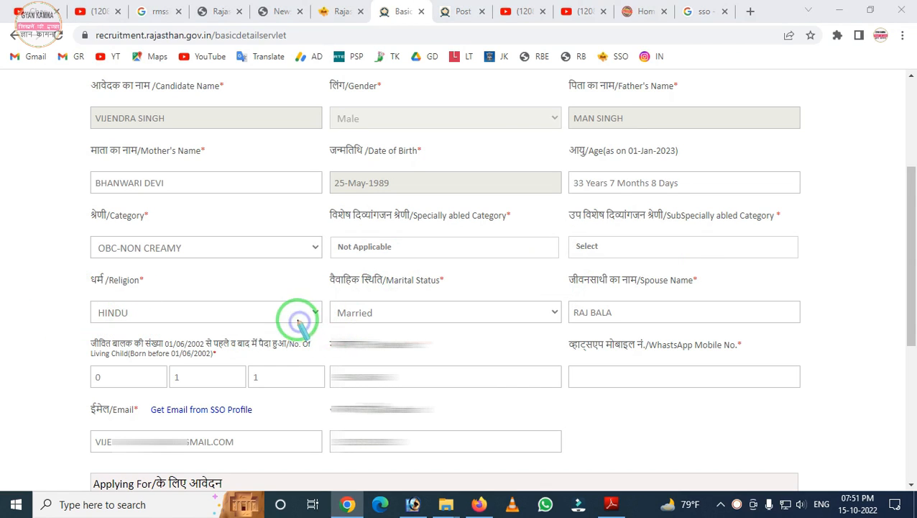
click(269, 314)
click(243, 281)
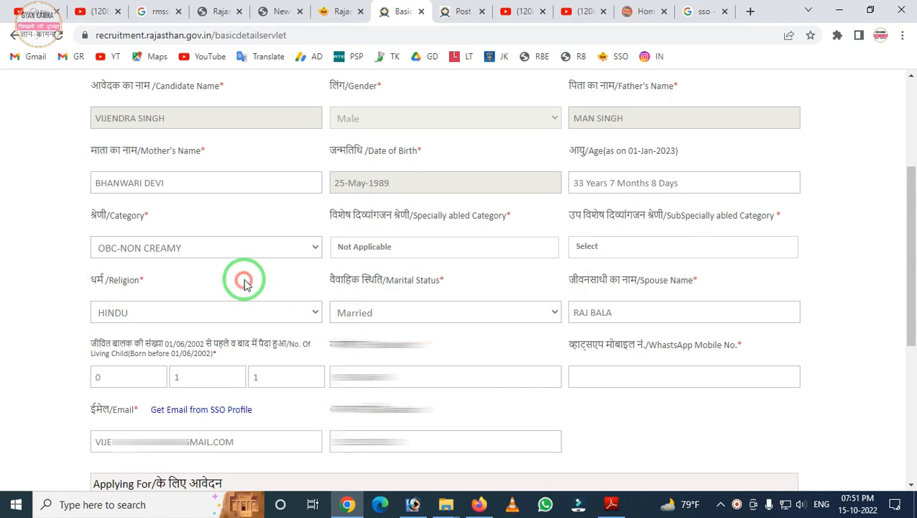
Review the Marital Status options and examine the related Spouse Name field
mouse_move(302, 272)
mouse_down()
mouse_move(317, 328)
mouse_move(589, 335)
mouse_up()
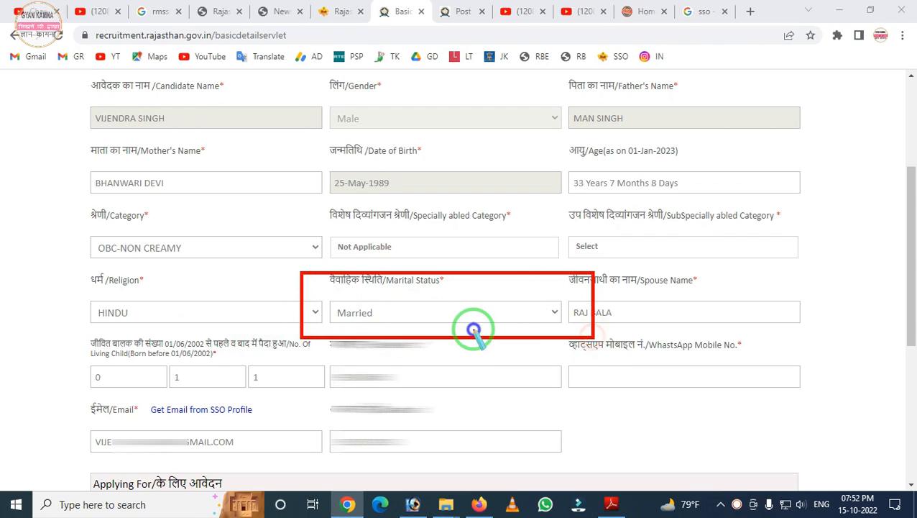
click(407, 315)
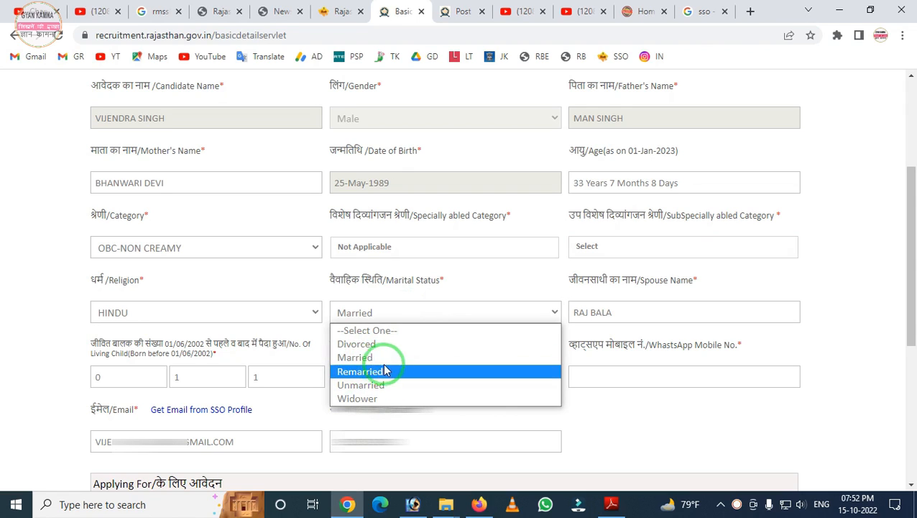
click(402, 281)
key(ctrl+alt+d)
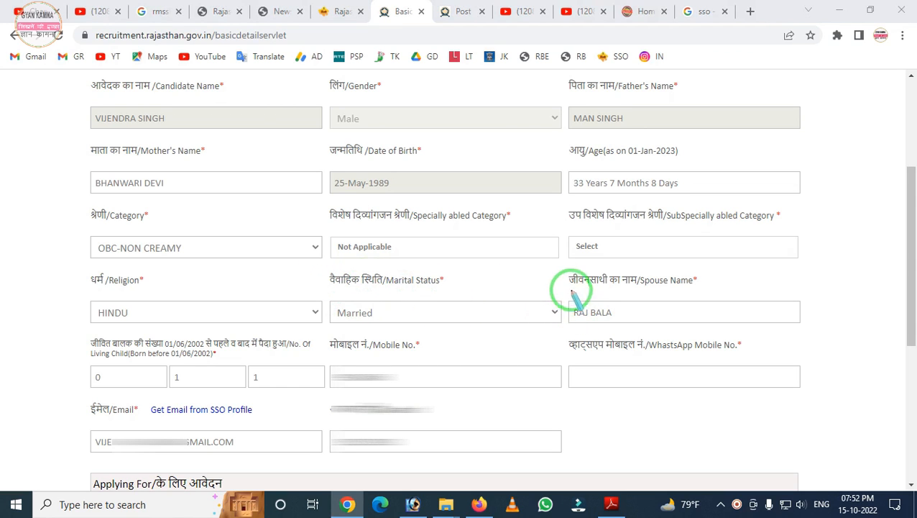
mouse_move(555, 260)
mouse_down()
mouse_move(814, 347)
mouse_move(830, 337)
mouse_up()
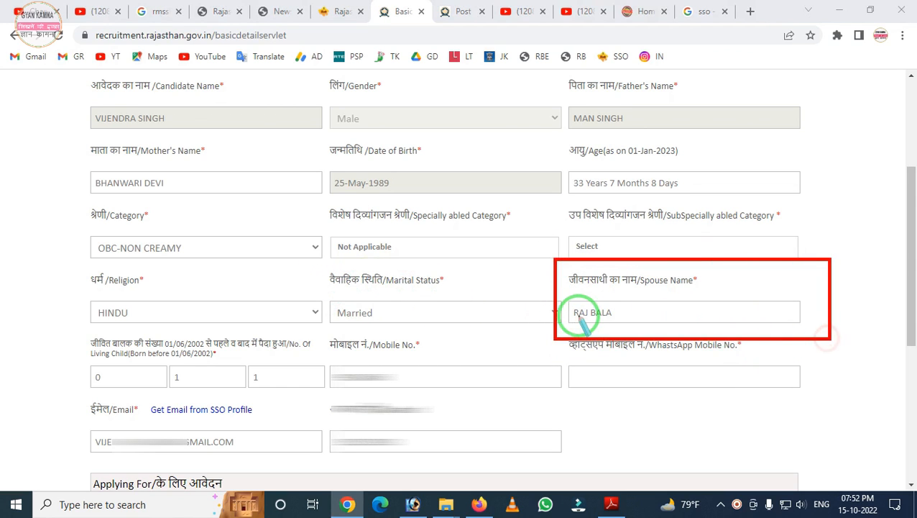
mouse_move(327, 281)
mouse_down()
mouse_move(440, 351)
mouse_move(484, 337)
mouse_up()
mouse_move(555, 257)
mouse_down()
mouse_move(626, 352)
mouse_move(754, 347)
mouse_move(752, 334)
mouse_up()
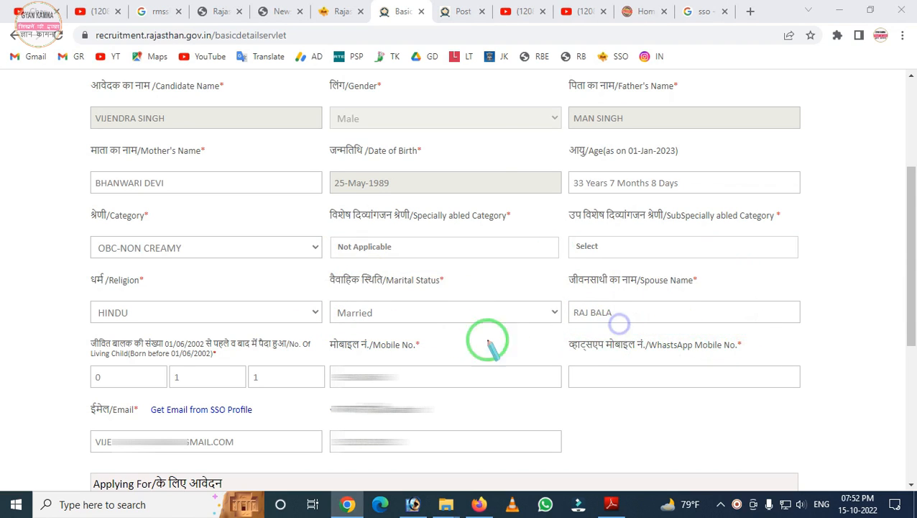
mouse_move(307, 262)
mouse_down()
mouse_move(376, 341)
mouse_move(485, 335)
mouse_up()
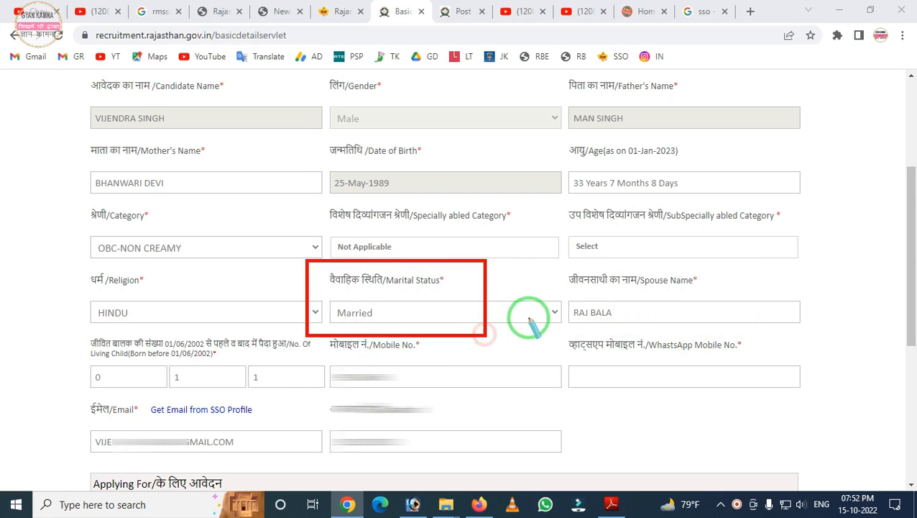
drag(548, 255, 746, 366)
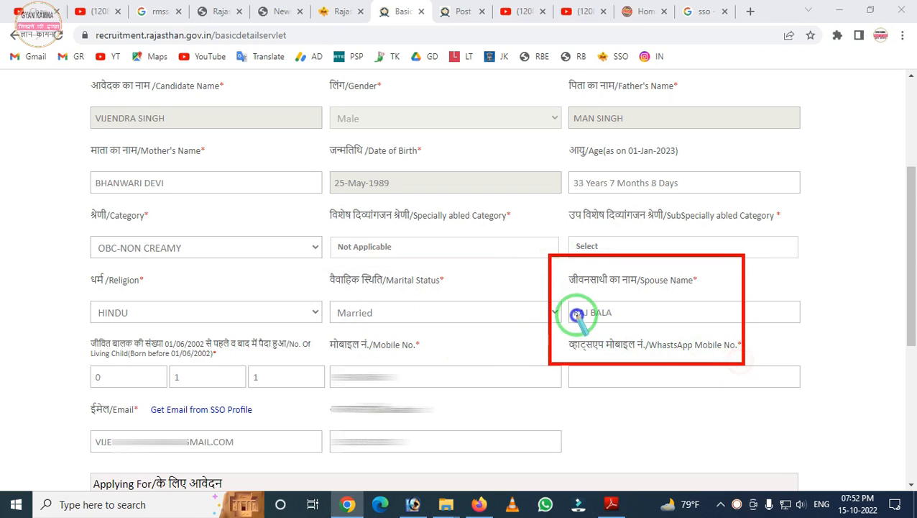
Examine the three No. of Living Child fields and their 01/06/2002 cut-off date in relation to marital status
mouse_move(45, 340)
mouse_down()
mouse_move(76, 384)
mouse_move(248, 402)
mouse_move(317, 424)
mouse_up()
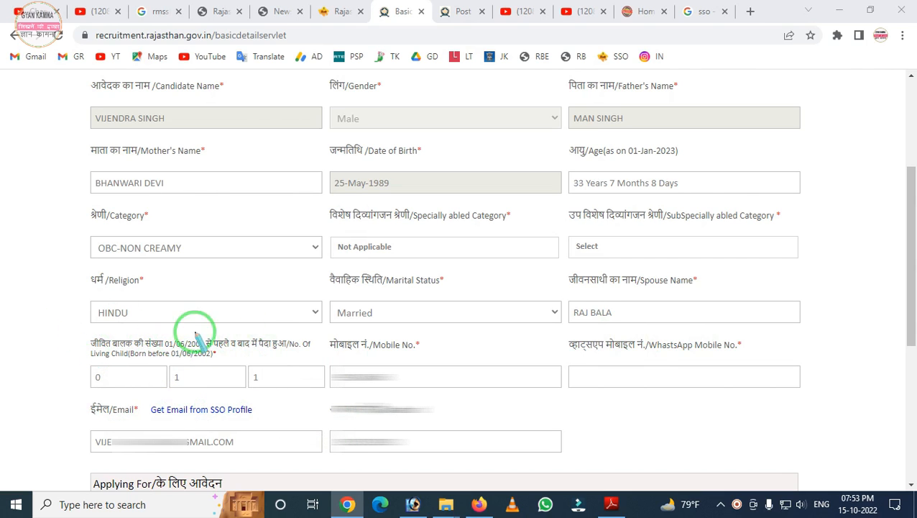
mouse_move(307, 289)
mouse_down()
mouse_move(338, 324)
mouse_move(474, 365)
mouse_up()
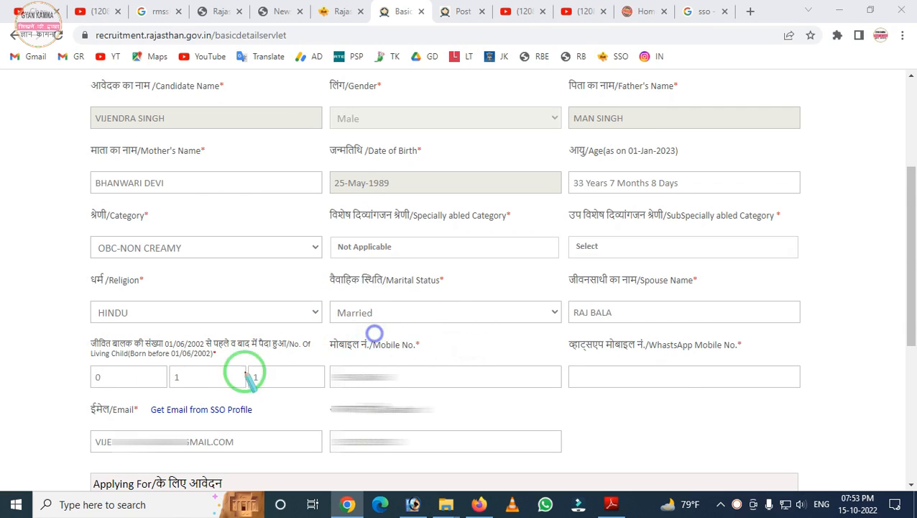
mouse_move(60, 327)
mouse_down()
mouse_move(307, 420)
mouse_move(300, 416)
mouse_up()
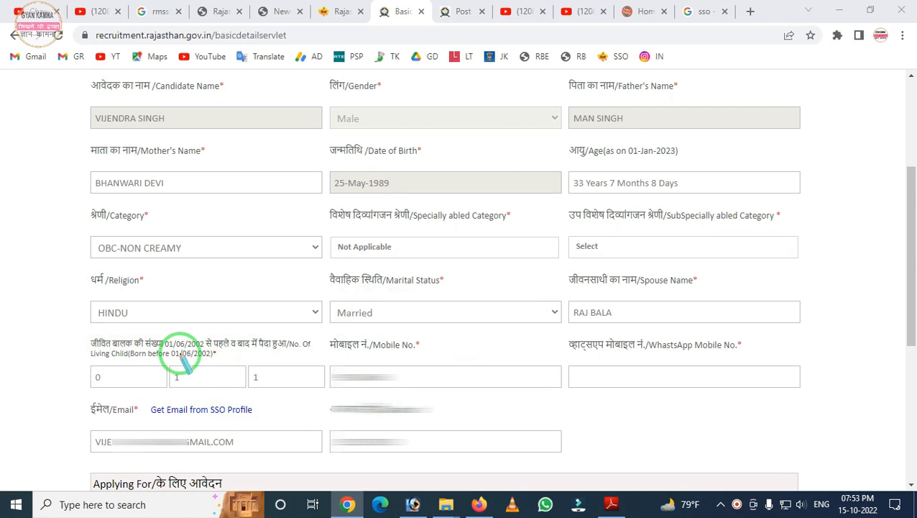
drag(169, 335, 235, 365)
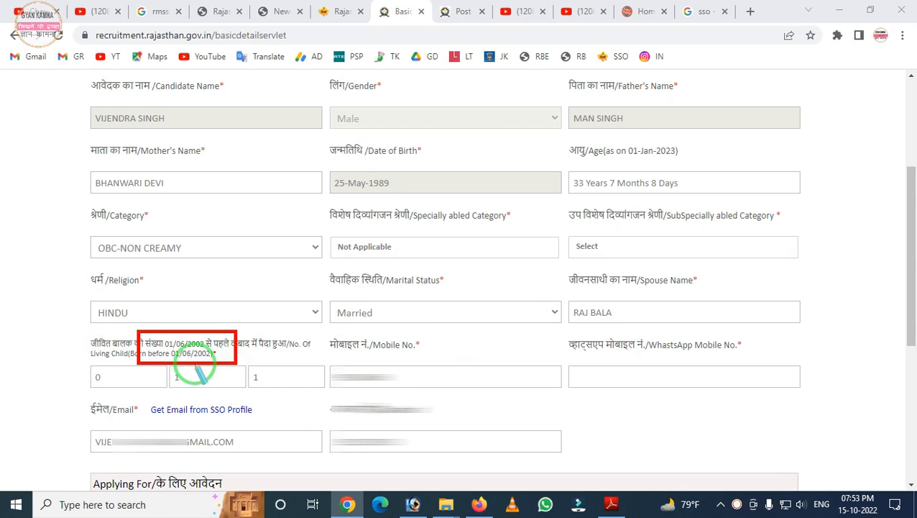
drag(80, 354, 127, 397)
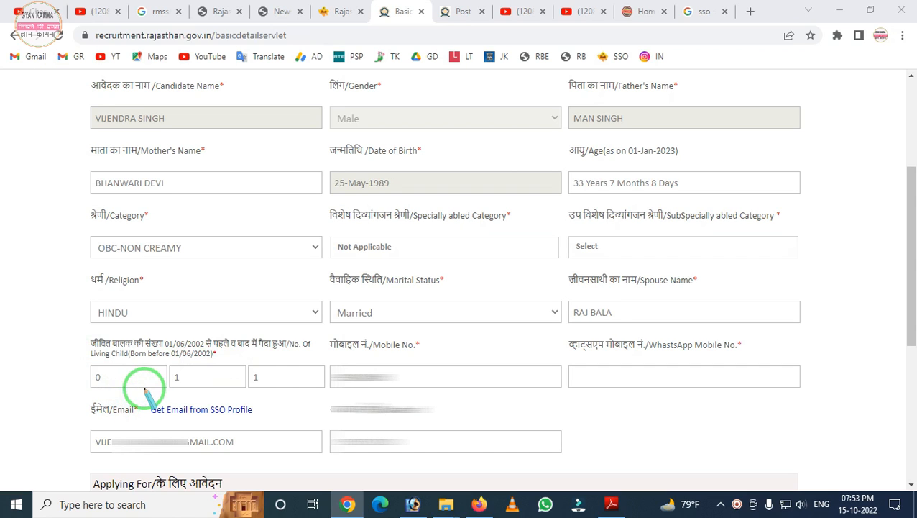
drag(139, 327, 198, 360)
mouse_move(140, 350)
mouse_down()
mouse_move(176, 391)
mouse_move(234, 404)
mouse_up()
drag(158, 360, 207, 404)
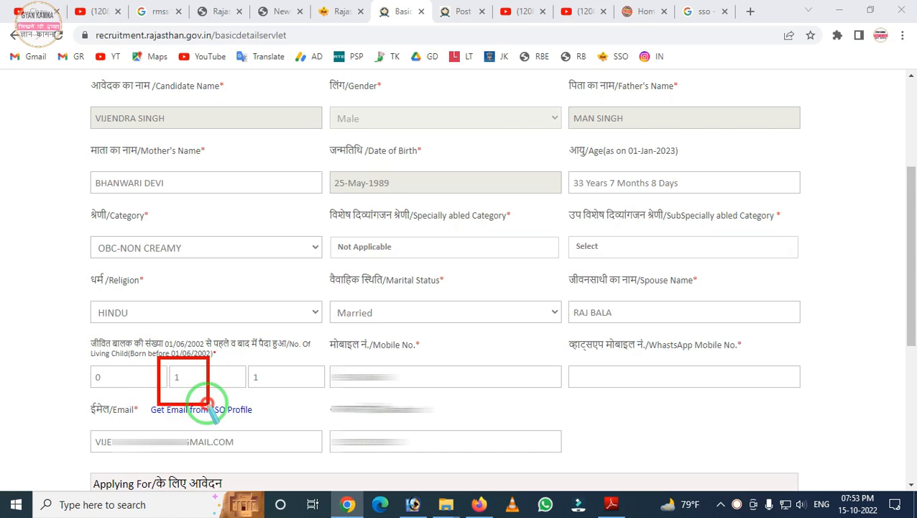
mouse_move(242, 358)
mouse_down()
mouse_move(321, 419)
mouse_move(292, 382)
mouse_up()
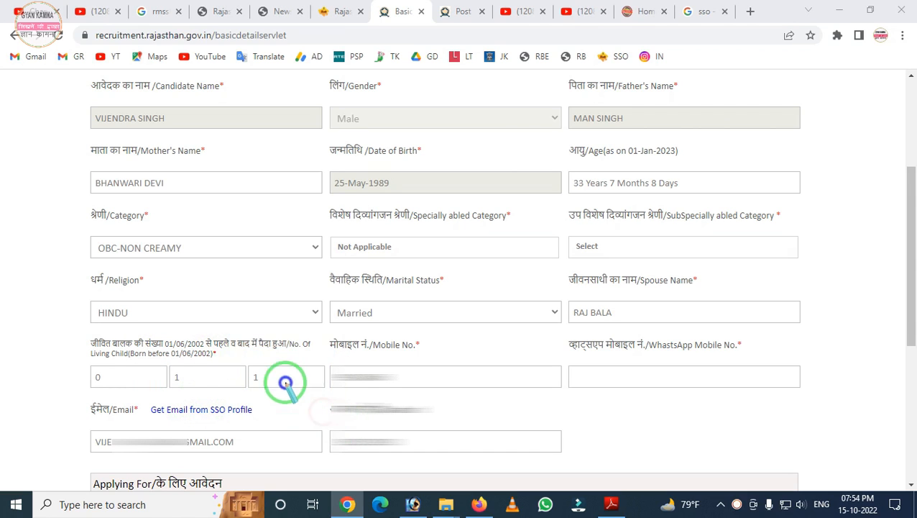
Check the contact fields for mobile number, WhatsApp number and email, including the option to get the email from the SSO profile
mouse_move(300, 327)
mouse_down()
mouse_move(537, 435)
mouse_move(537, 420)
mouse_up()
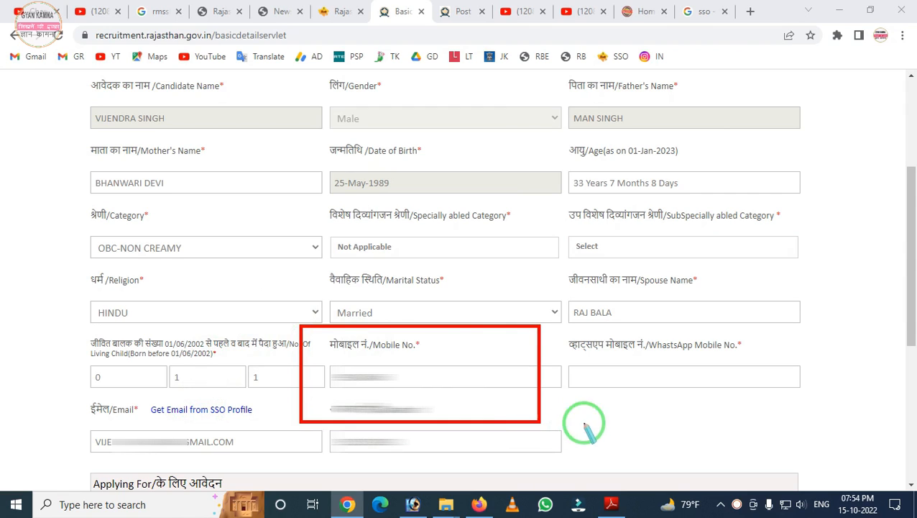
drag(568, 339, 814, 420)
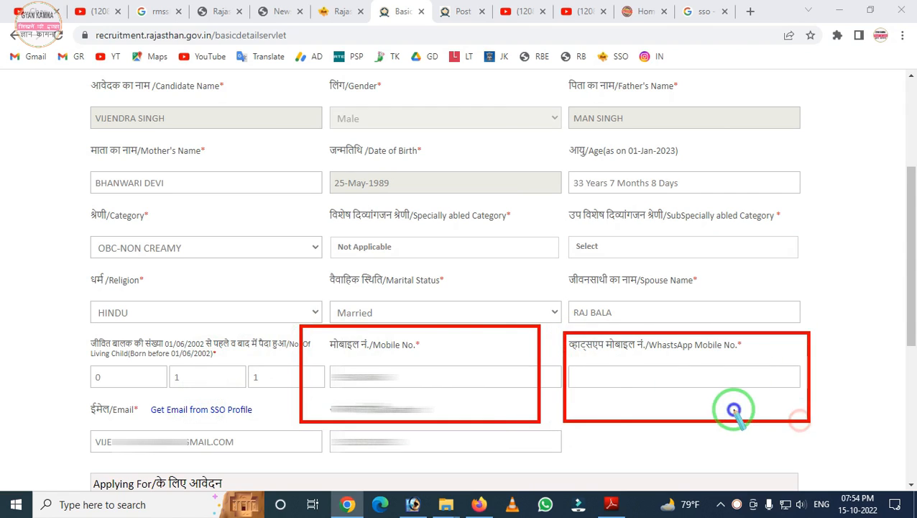
scroll(250, 394, up, 1)
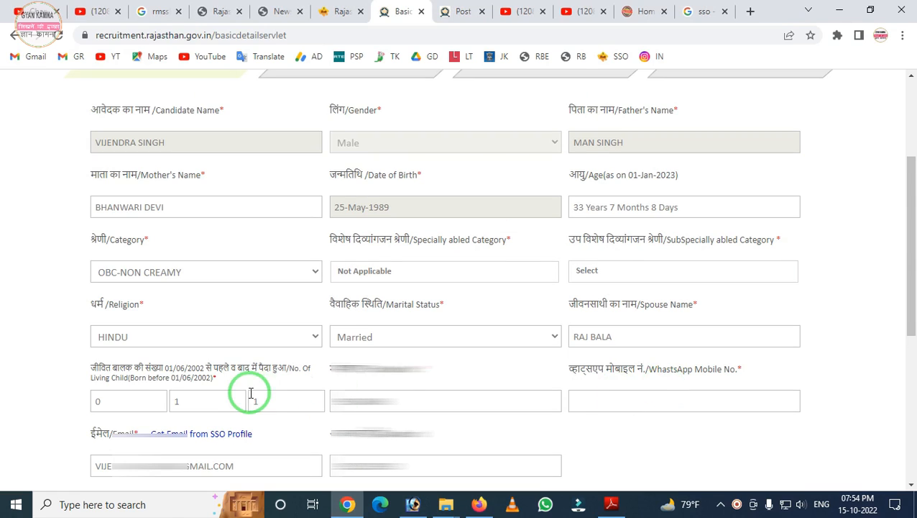
mouse_move(36, 430)
mouse_down()
mouse_move(55, 448)
mouse_move(327, 496)
mouse_up()
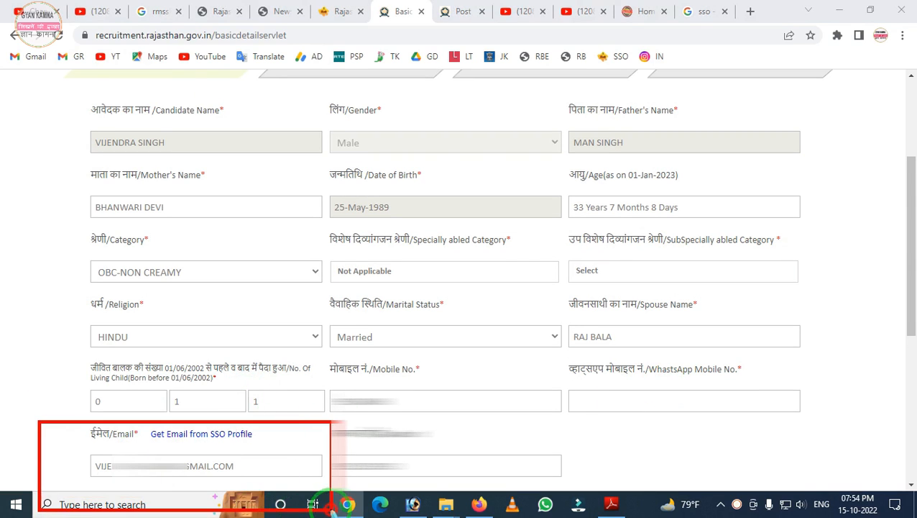
mouse_move(316, 417)
mouse_down()
mouse_move(314, 496)
mouse_move(314, 418)
mouse_up()
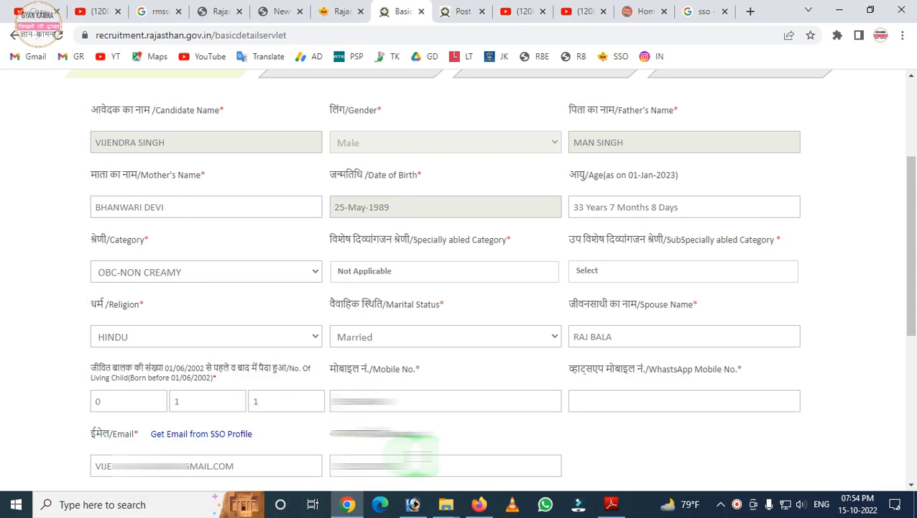
Review the Scheduled area of Rajasthan question under Applying For and answer it with No
scroll(383, 267, down, 5)
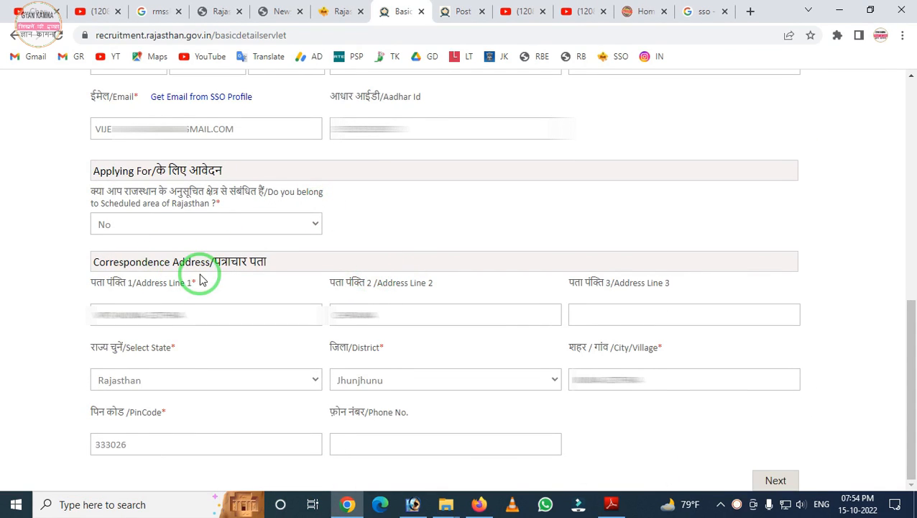
drag(61, 147, 299, 244)
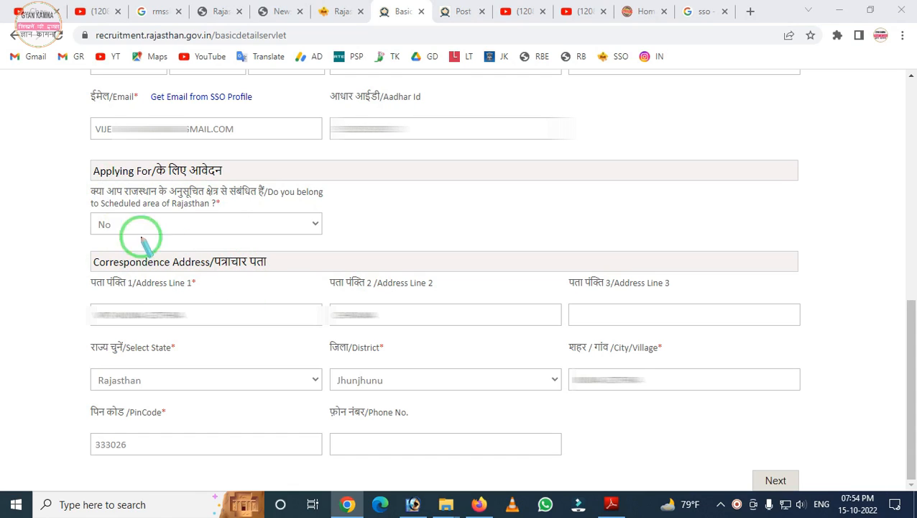
mouse_move(56, 177)
mouse_down()
mouse_move(92, 213)
mouse_move(397, 240)
mouse_up()
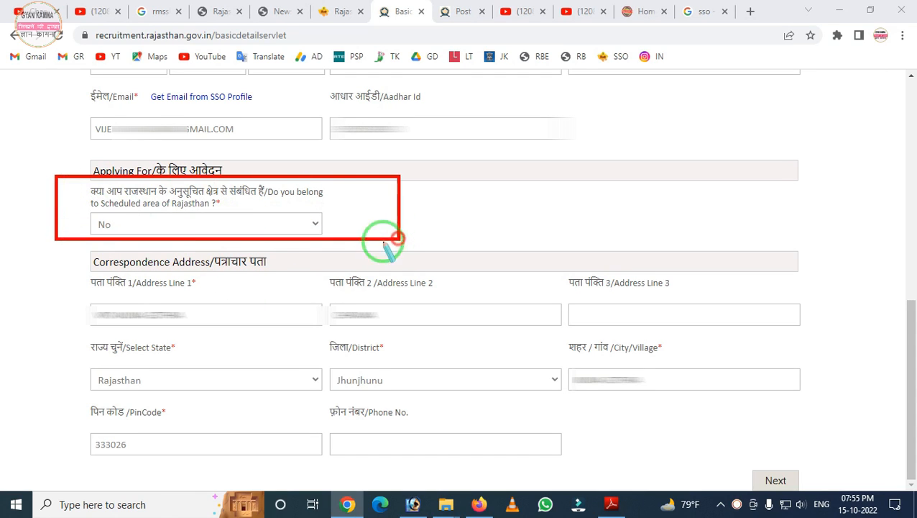
right_click(216, 241)
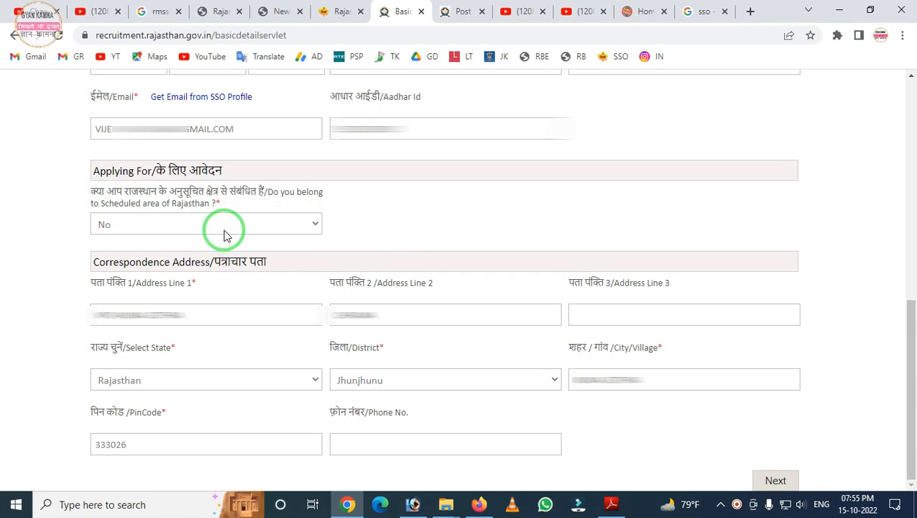
click(225, 228)
click(120, 258)
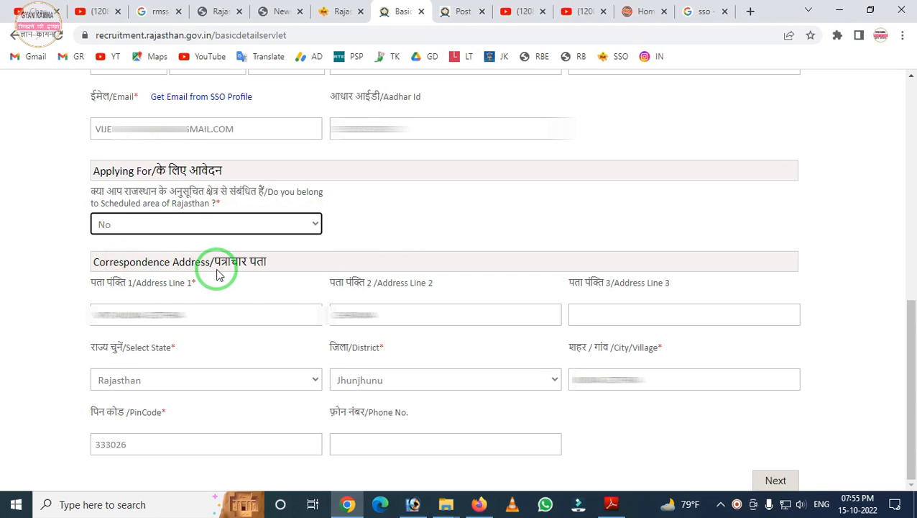
Review the Correspondence Address section, including address lines, state, district, city or village, PIN code and phone number
mouse_move(47, 242)
mouse_down()
mouse_move(236, 406)
mouse_move(718, 497)
mouse_move(823, 496)
mouse_up()
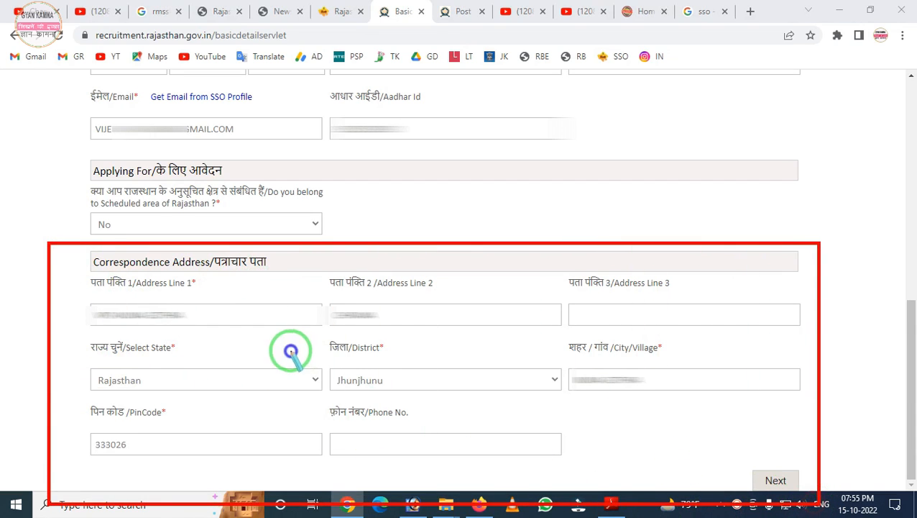
drag(6, 252, 874, 438)
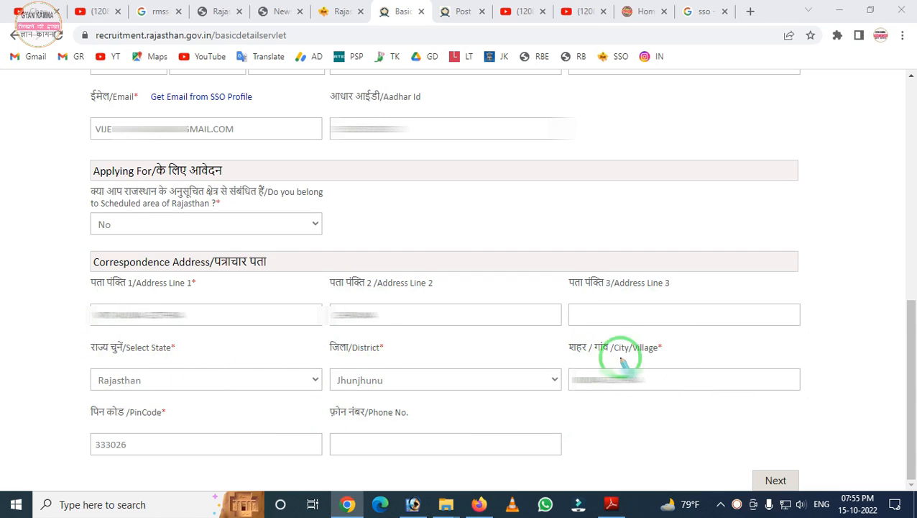
click(147, 339)
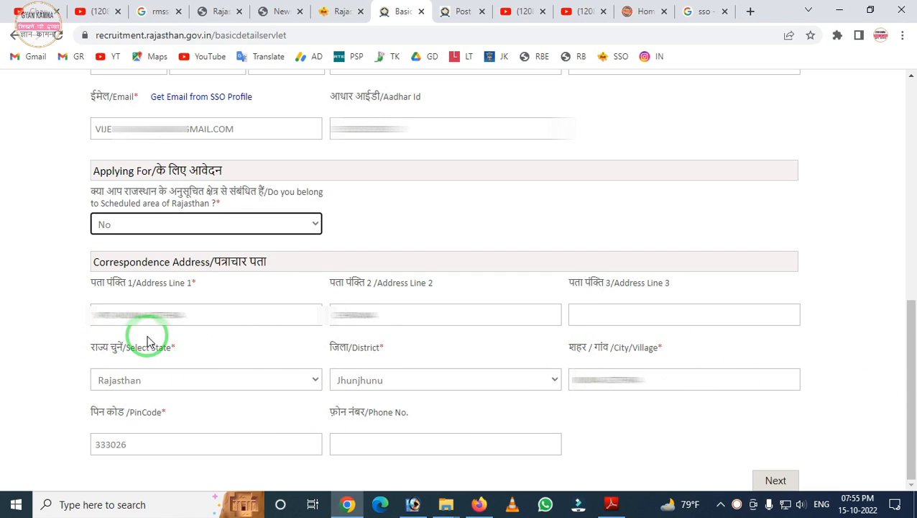
Submit the Basic Details and proceed to the Personal Details stage
click(770, 481)
click(794, 472)
click(776, 481)
click(388, 326)
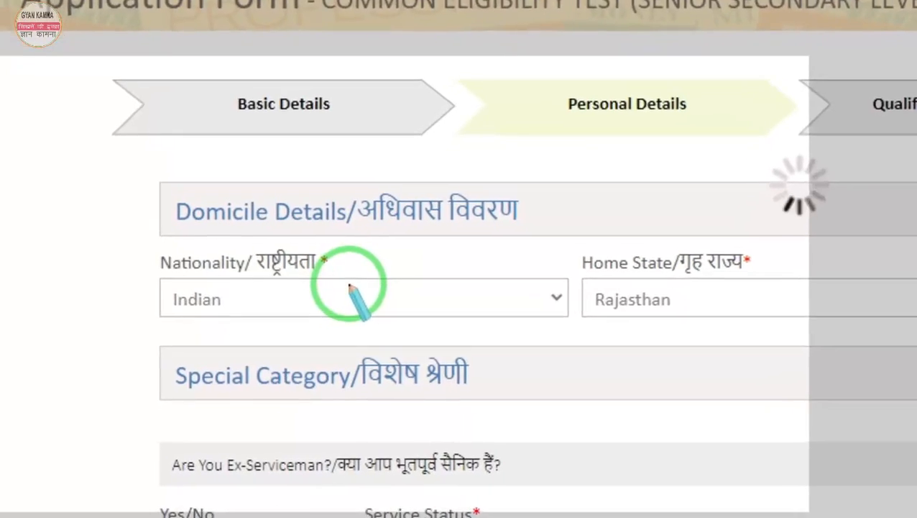
Select Rajasthan as the home state in Domicile Details and check the nationality and home district fields
click(368, 294)
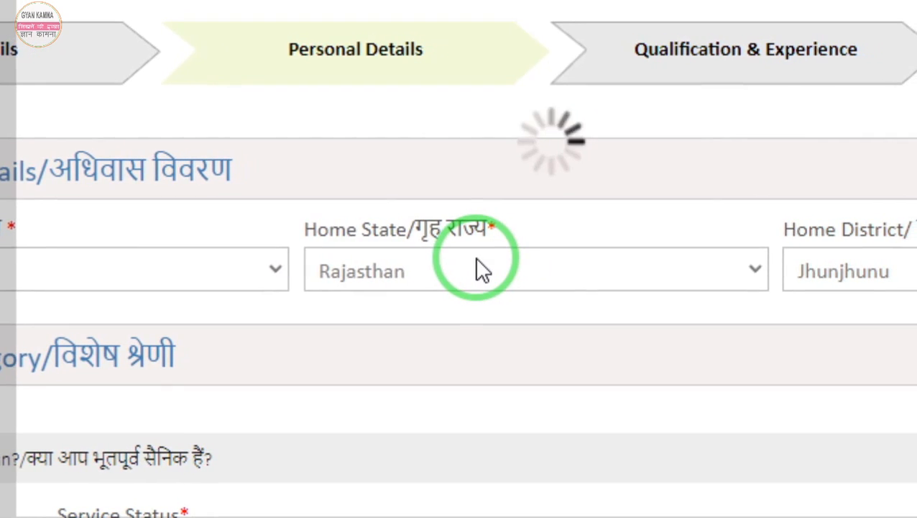
click(463, 261)
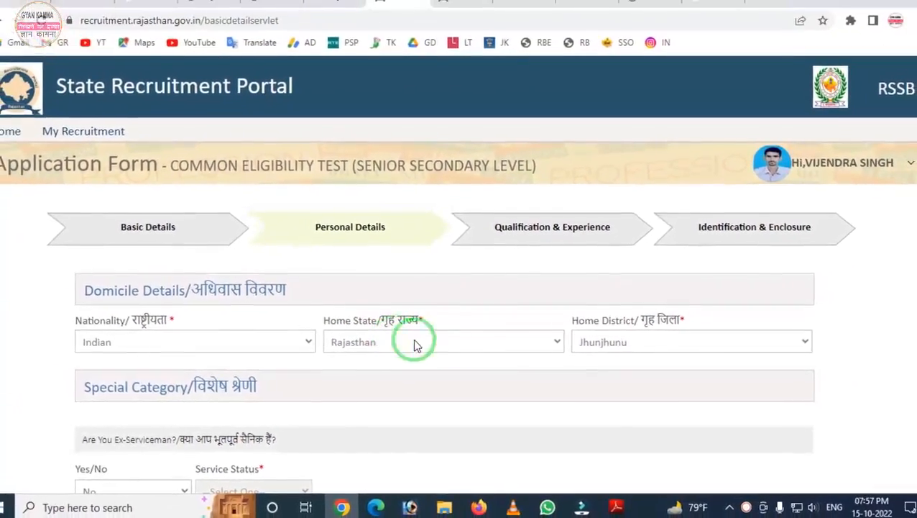
click(550, 343)
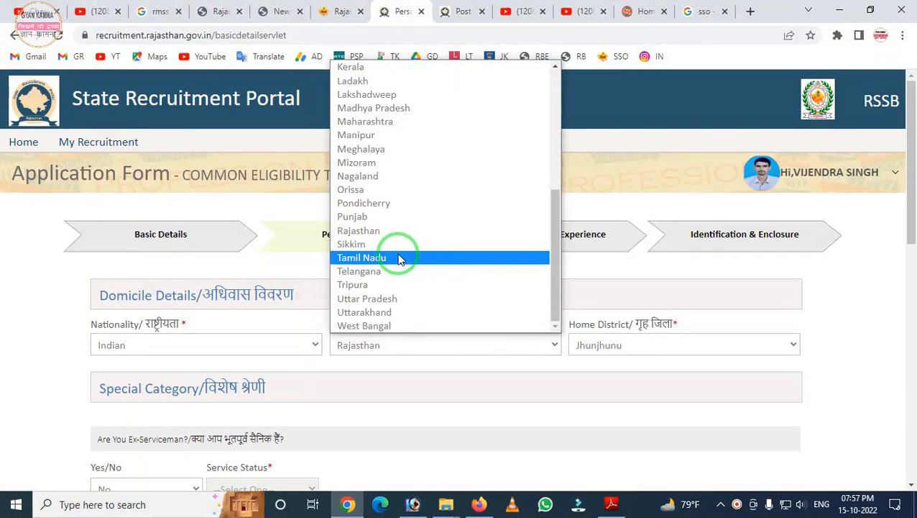
click(381, 233)
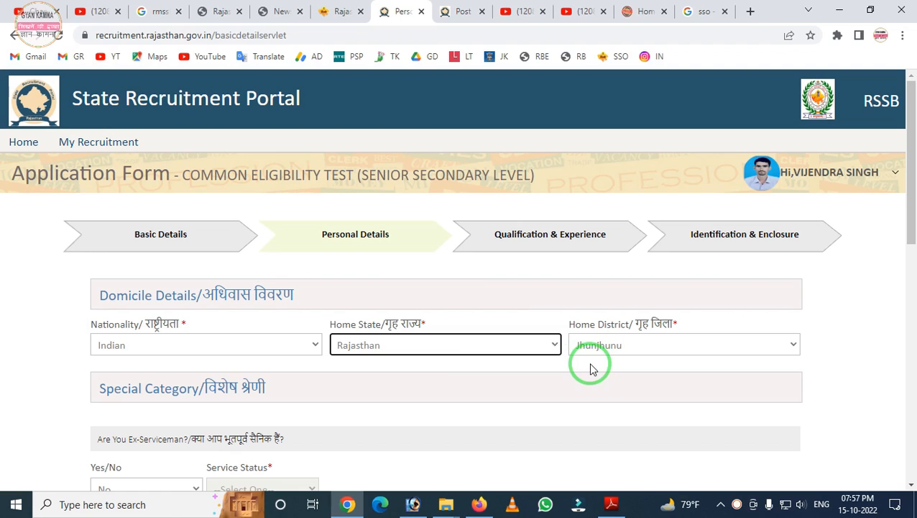
click(611, 344)
click(586, 383)
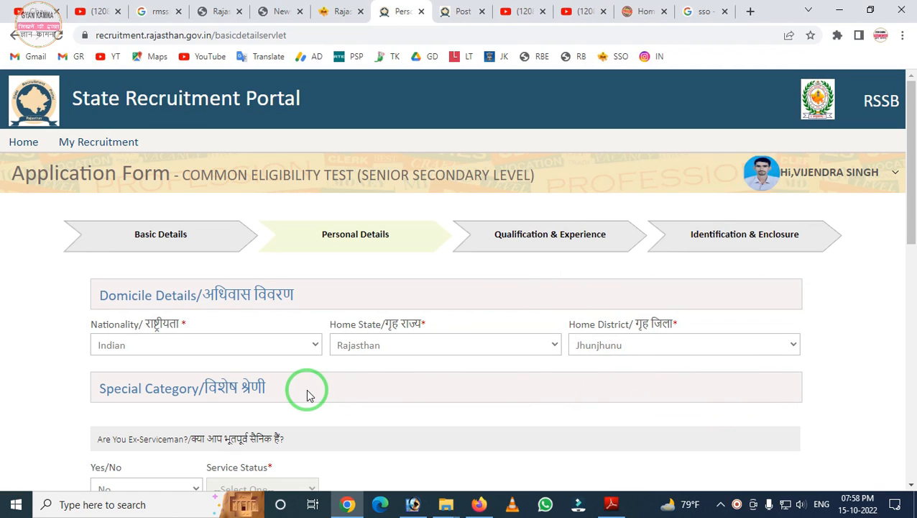
Try answering Yes to the Ex-Serviceman question with the service status In service and NOC Taken
scroll(307, 394, down, 5)
scroll(221, 297, up, 2)
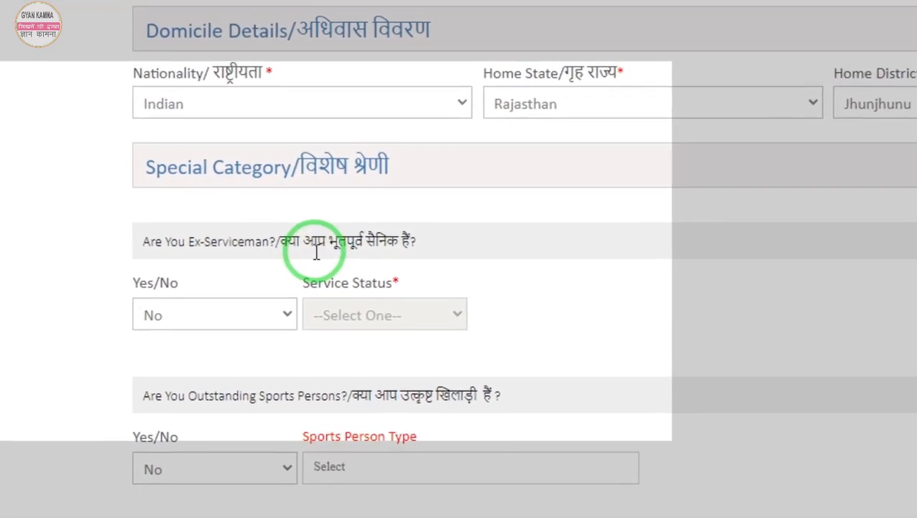
click(120, 282)
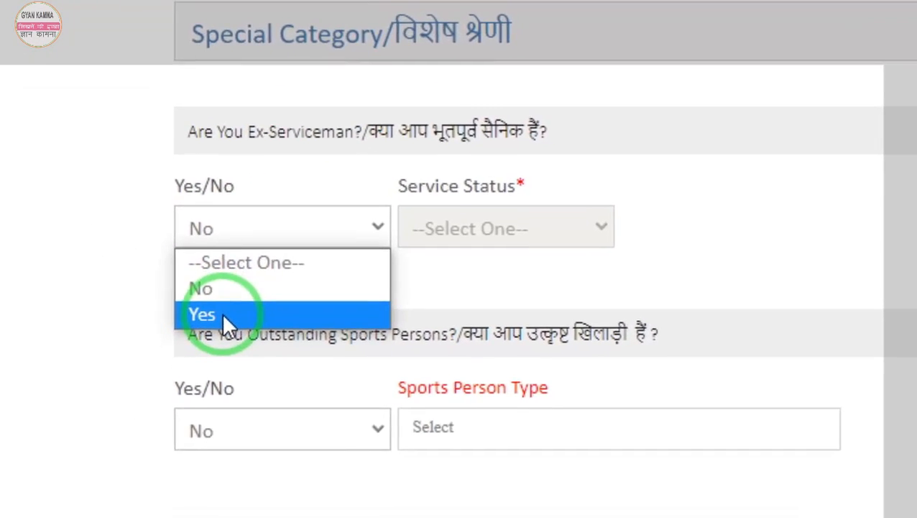
click(205, 386)
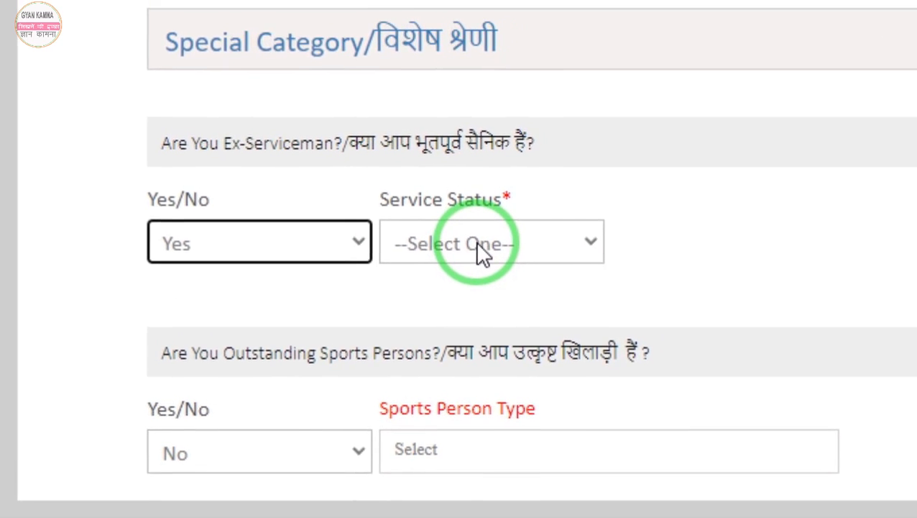
click(476, 243)
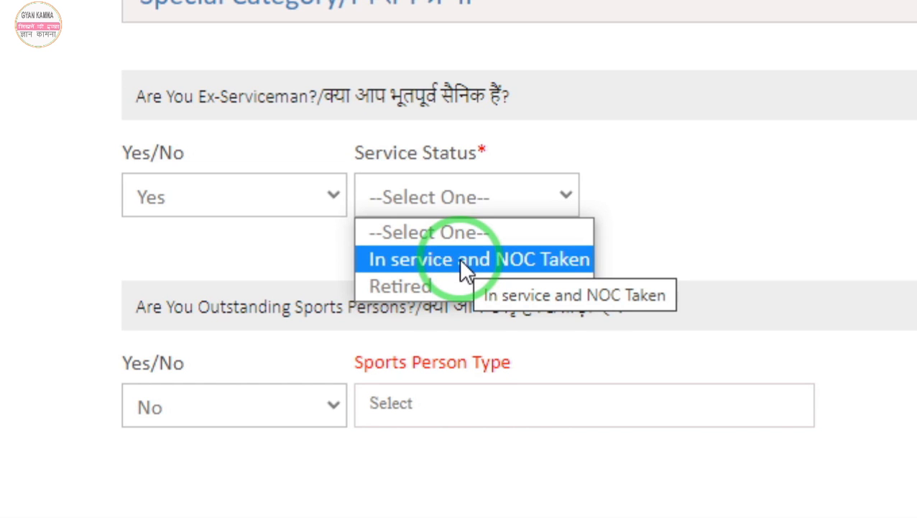
click(459, 258)
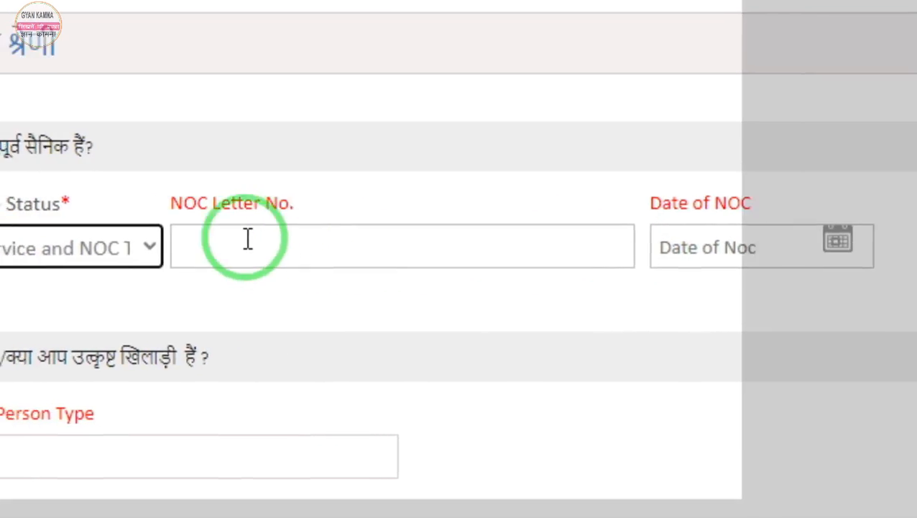
Try the service status Retired and return the Ex-Serviceman answer to No
click(364, 218)
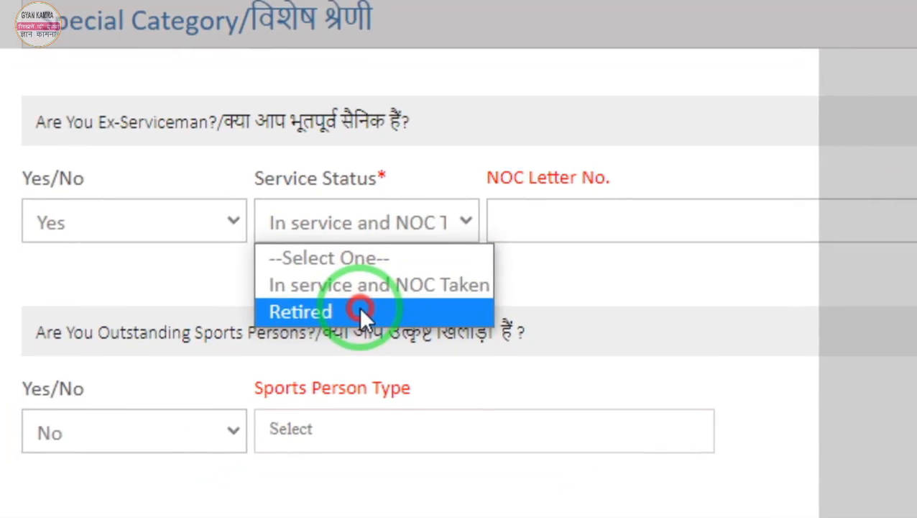
click(188, 348)
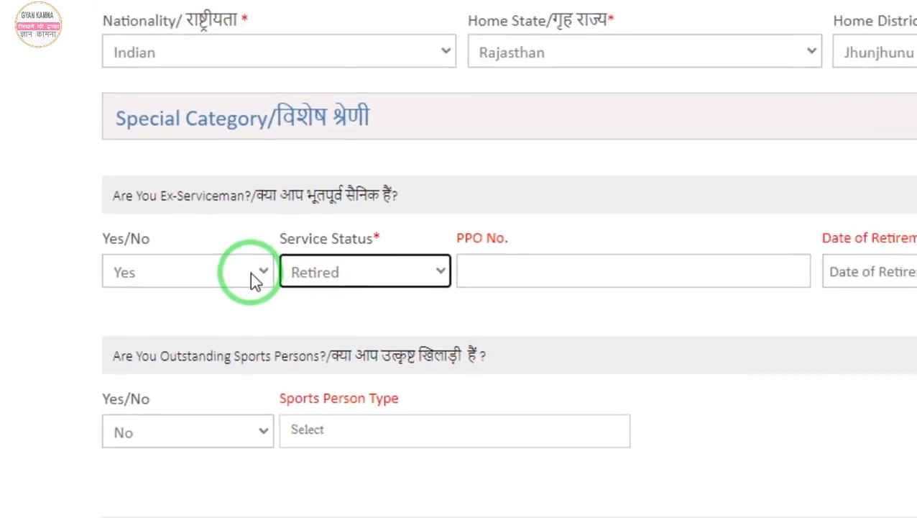
click(245, 264)
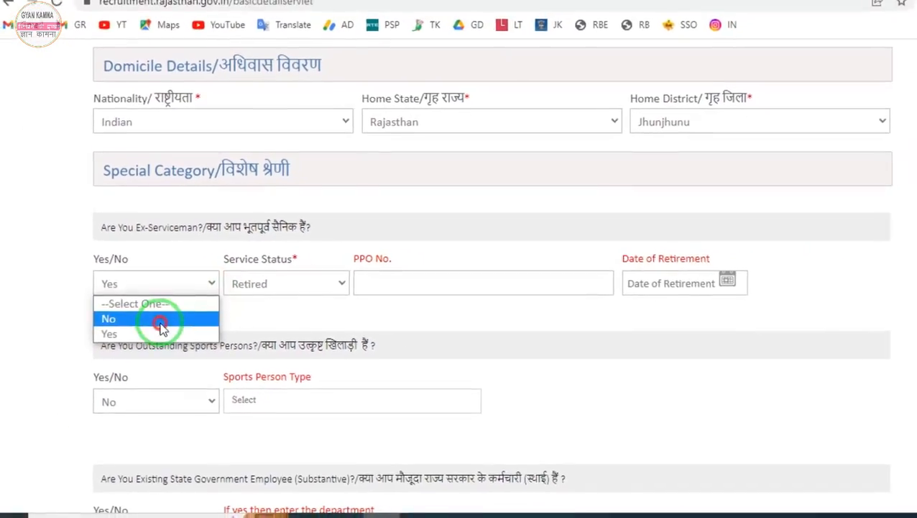
click(161, 324)
Answer Yes to the Outstanding Sports Persons question and choose National as the sports person type
scroll(244, 266, down, 1)
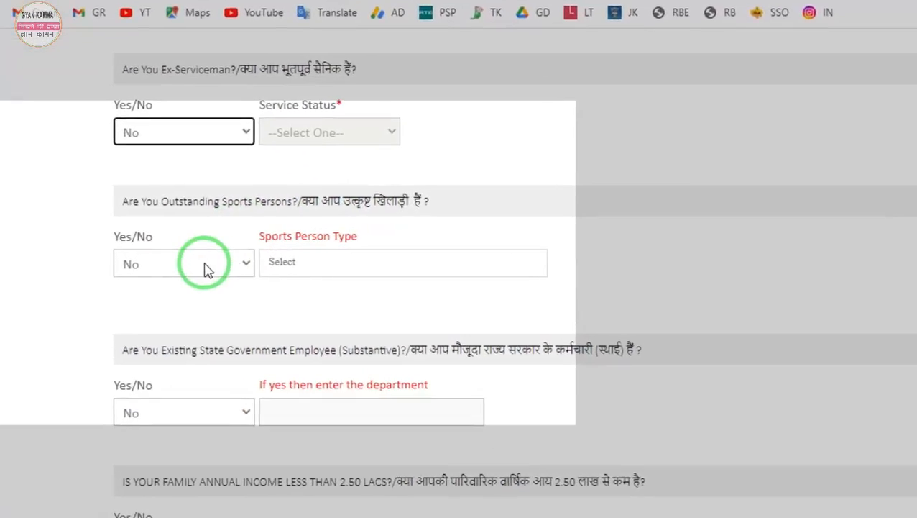
click(162, 261)
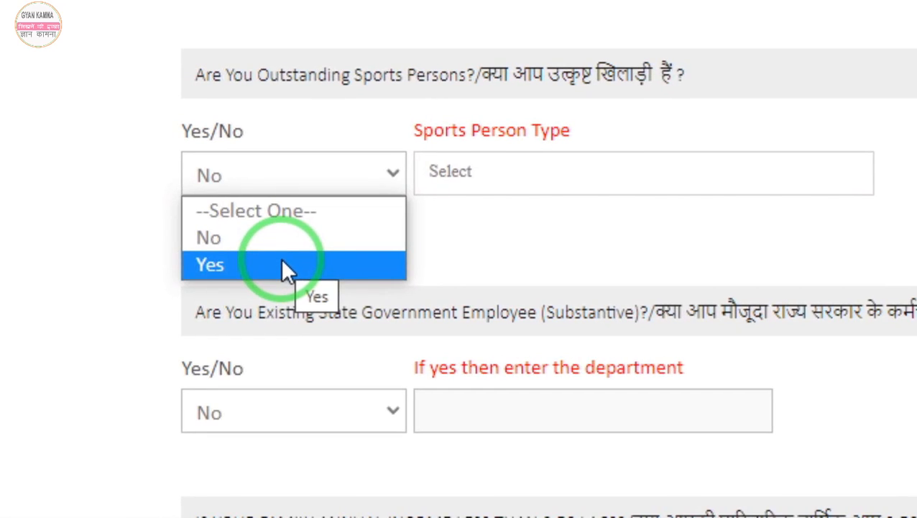
click(282, 263)
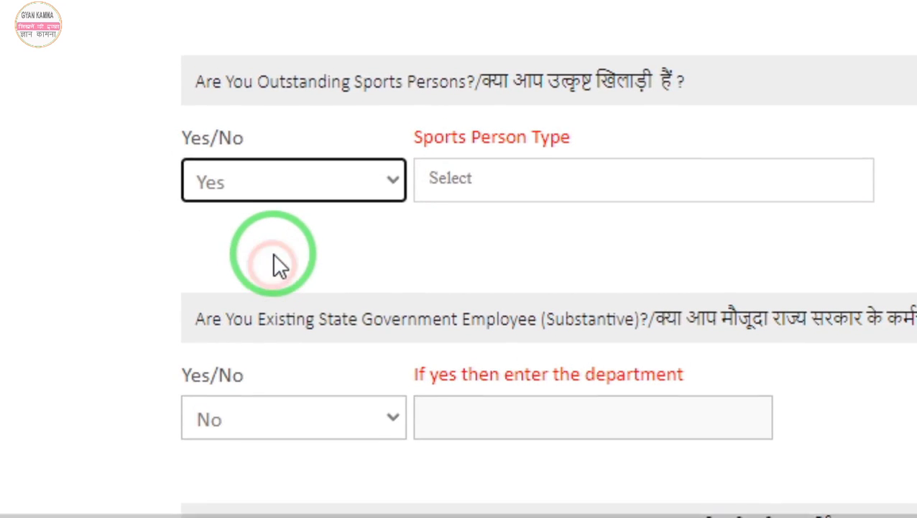
click(546, 225)
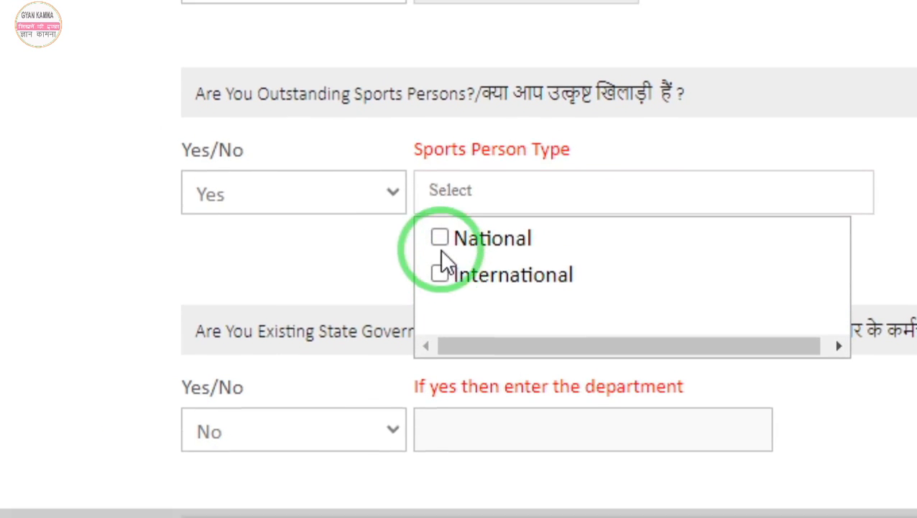
click(431, 216)
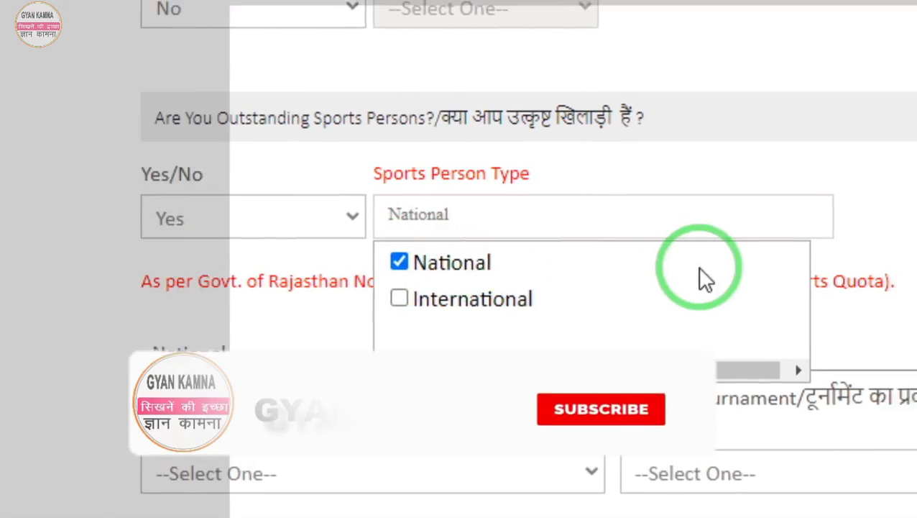
click(826, 298)
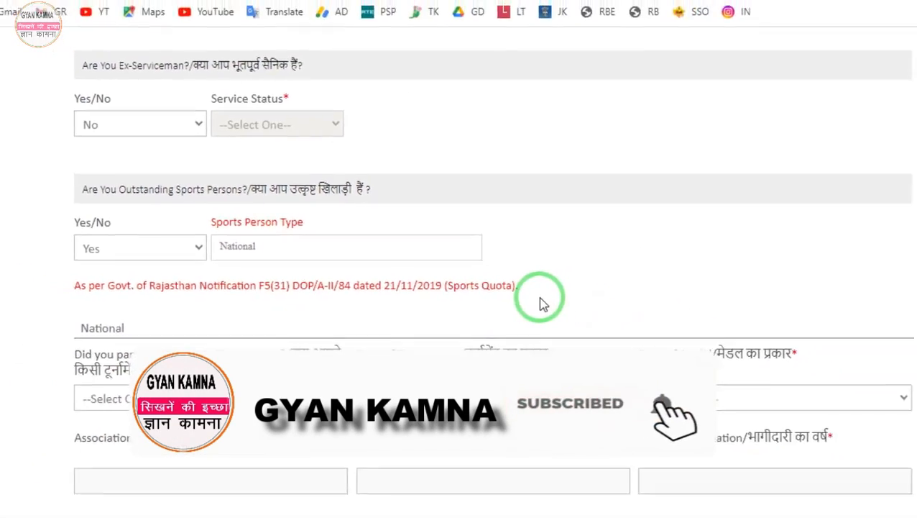
In the National sports details, set tournament participation to Yes, type of tournament to Team Player and type of medal to Bronze
scroll(770, 295, down, 5)
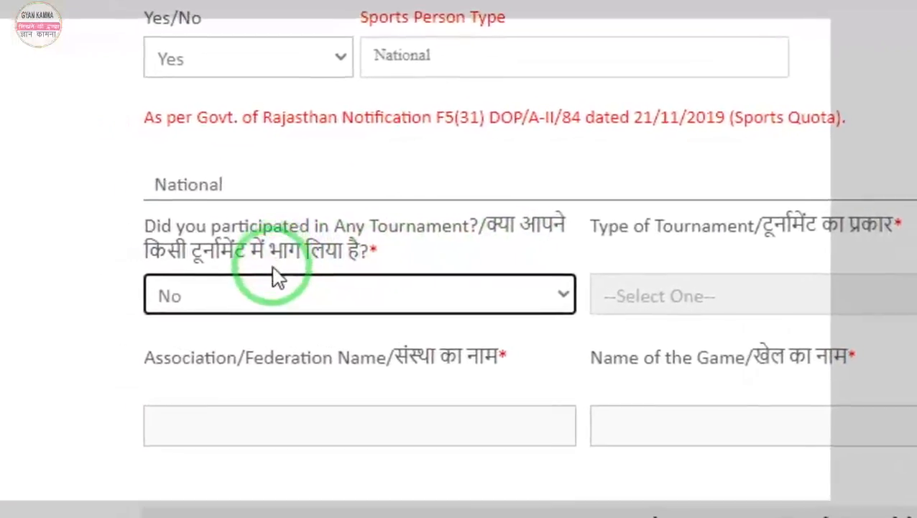
click(284, 287)
click(223, 374)
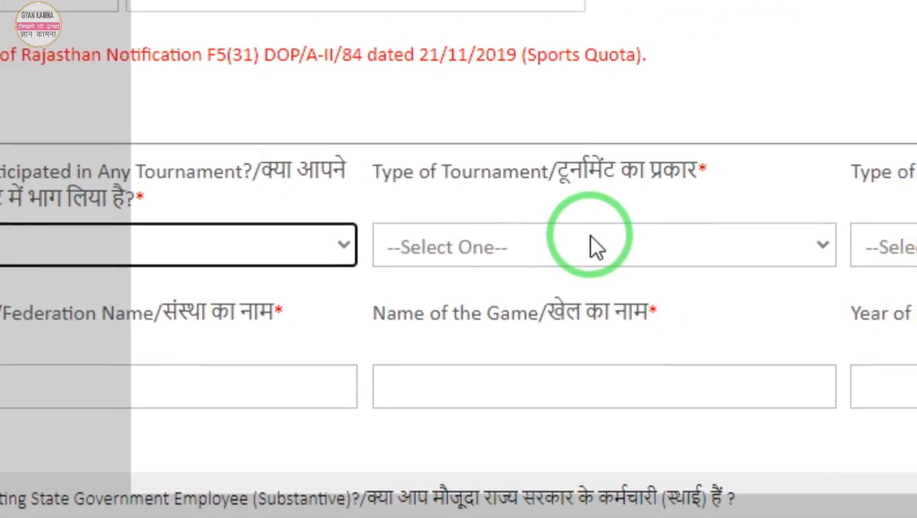
click(825, 211)
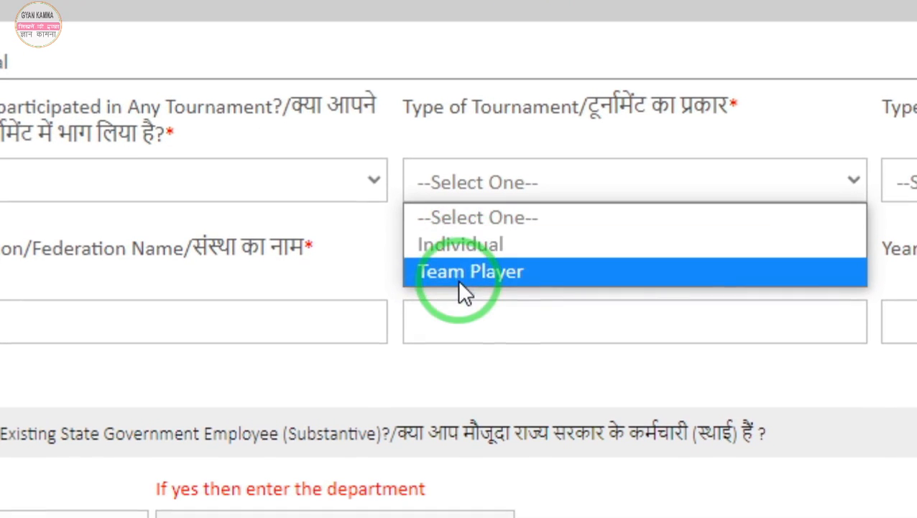
click(460, 258)
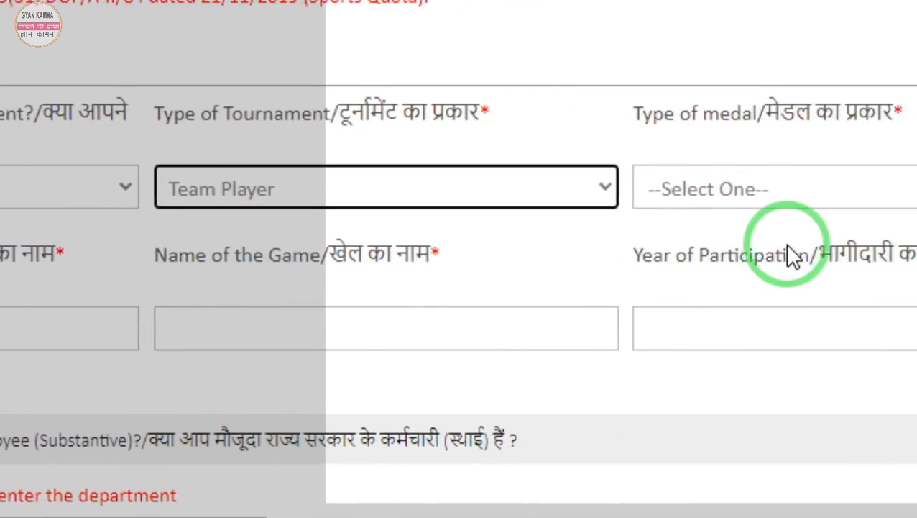
click(525, 225)
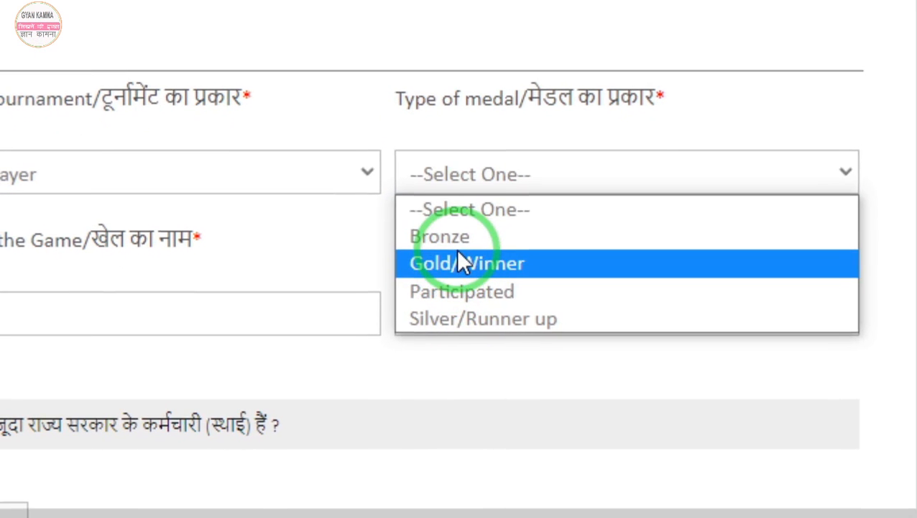
click(452, 262)
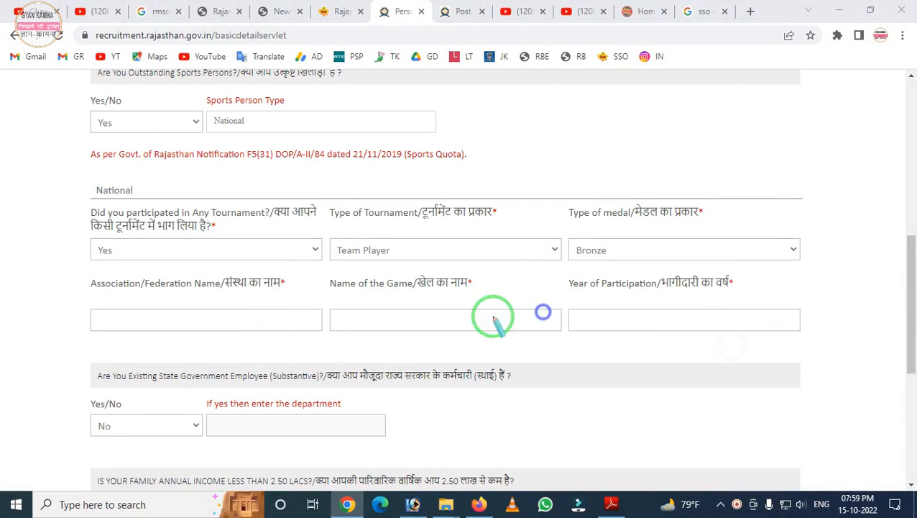
scroll(184, 205, up, 1)
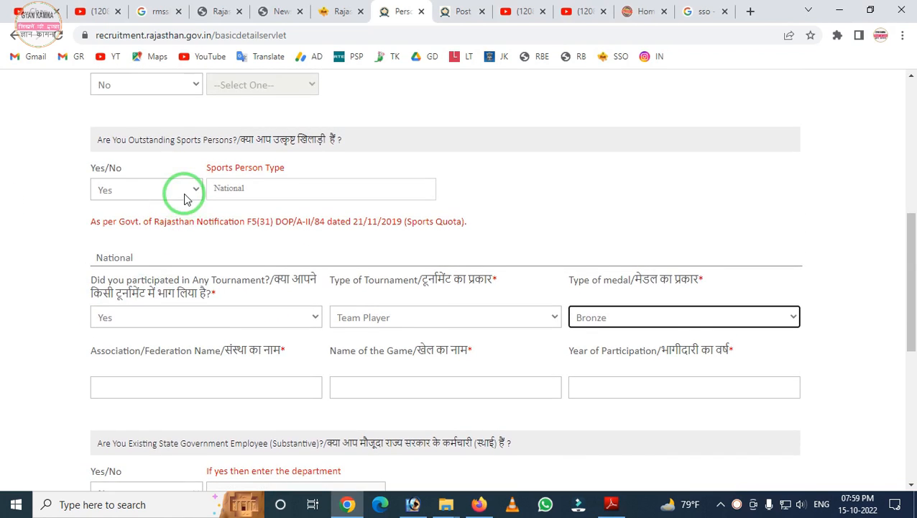
Return the Outstanding Sports Persons answer to No and keep No for the Existing State Government Employee question
click(164, 220)
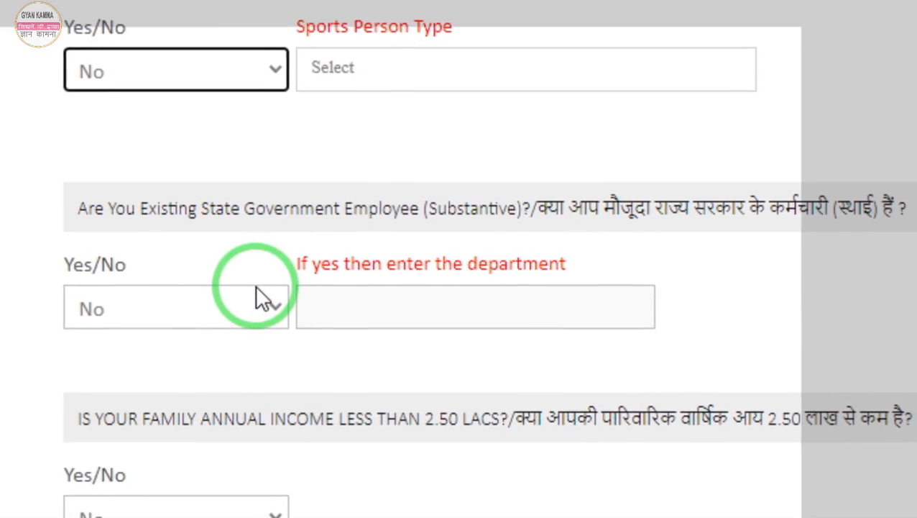
click(309, 291)
click(237, 358)
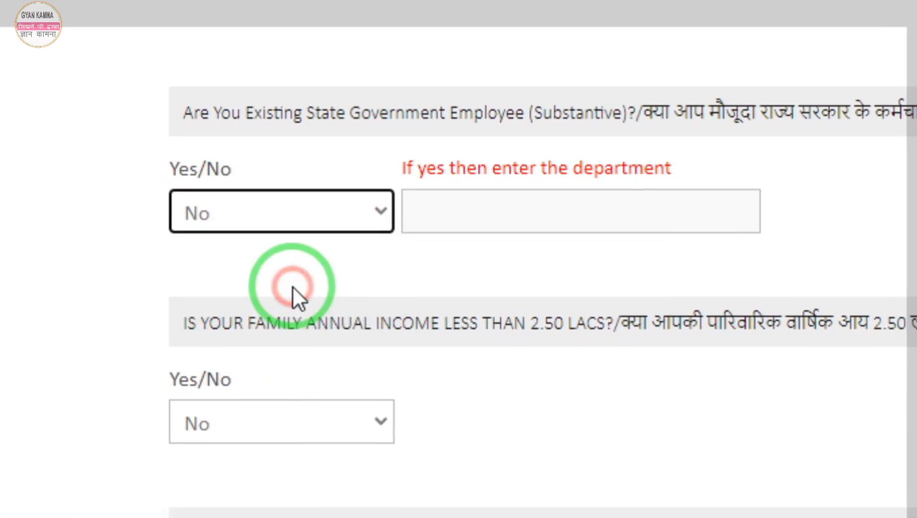
Try answering Yes to the Existing State Government Employee (Substantive) question and return the answer to No
click(292, 216)
click(301, 302)
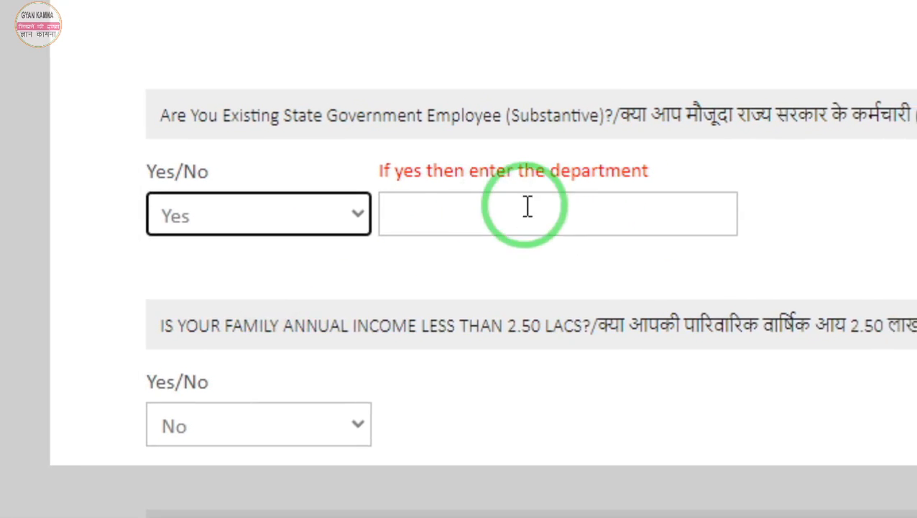
click(504, 242)
click(281, 235)
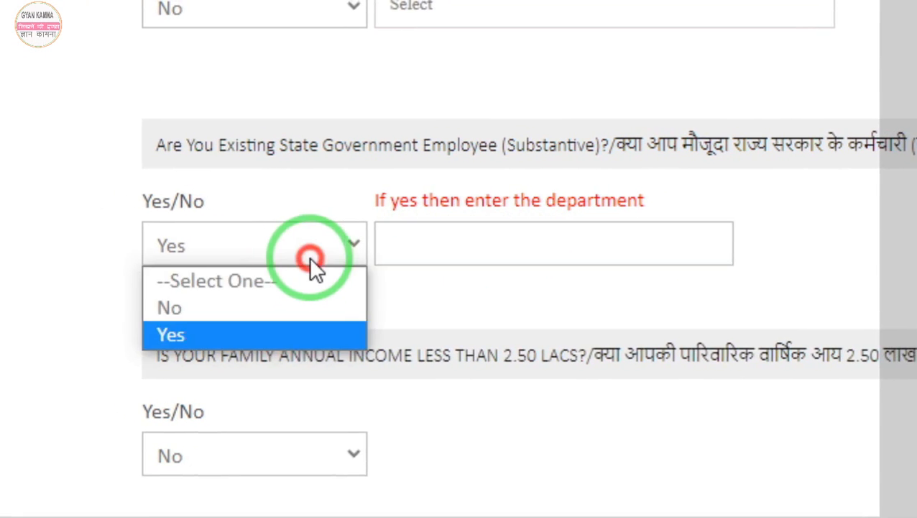
click(238, 301)
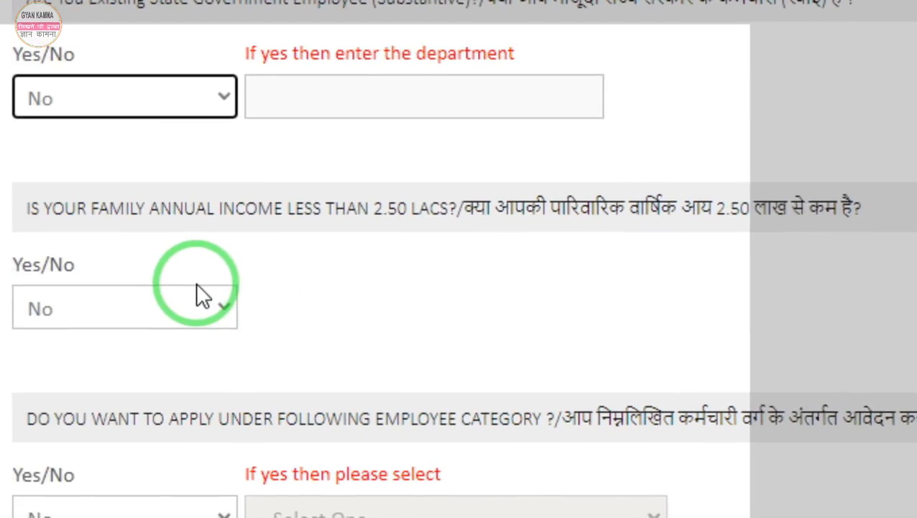
Answer Yes and confirm that family annual income is under 2.50 lacs, and check the fee rules in the CET advertisement PDF in Adobe Reader
click(22, 341)
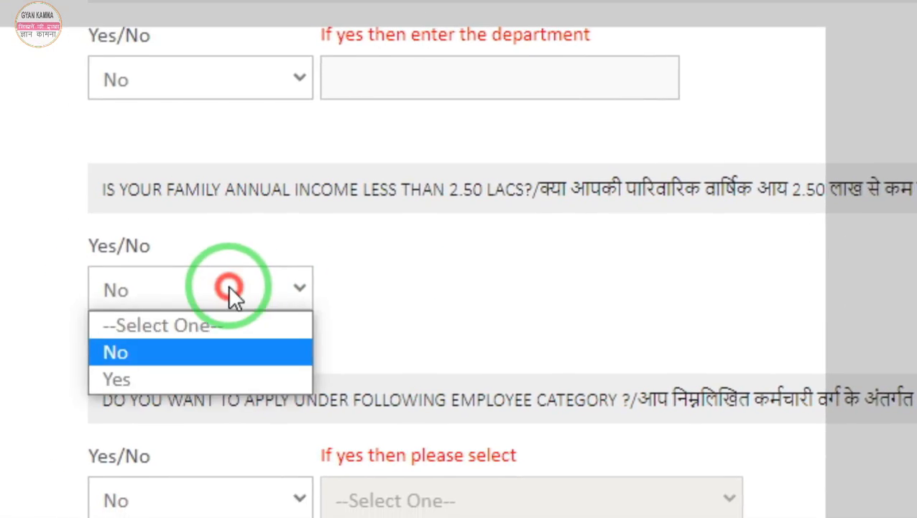
click(174, 346)
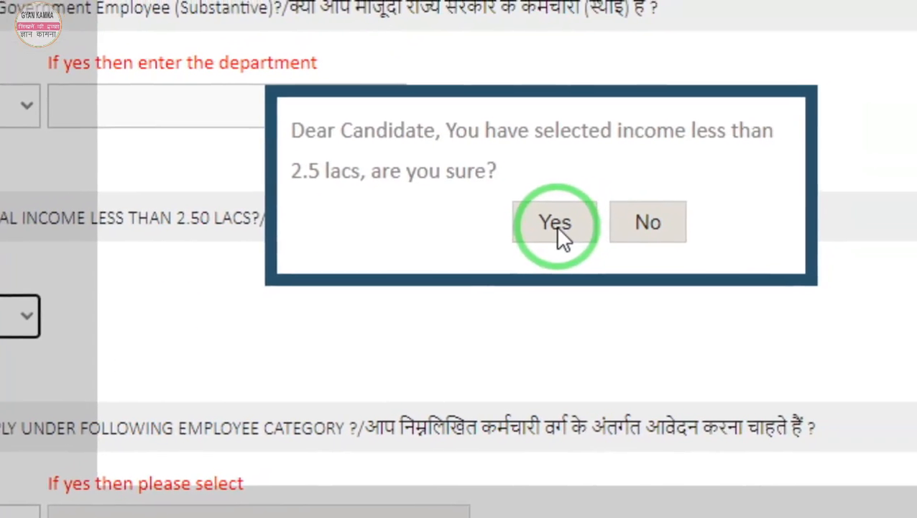
click(900, 116)
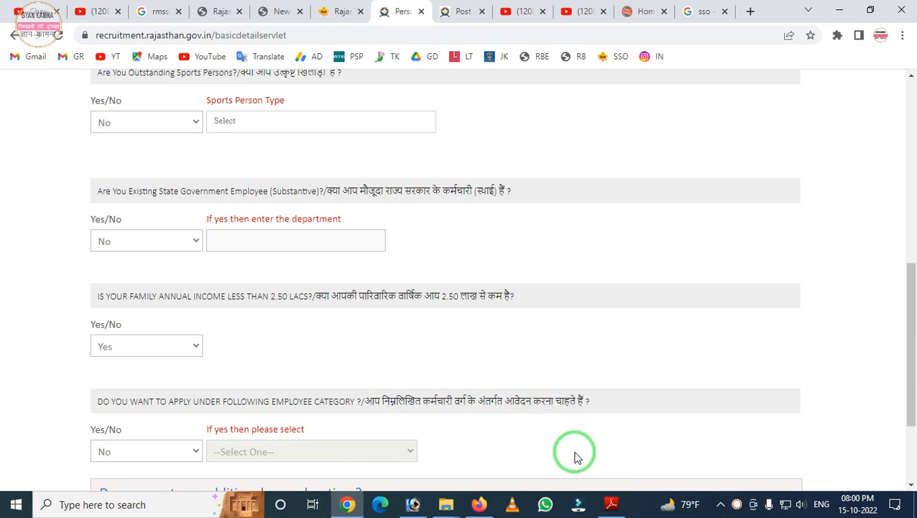
click(611, 504)
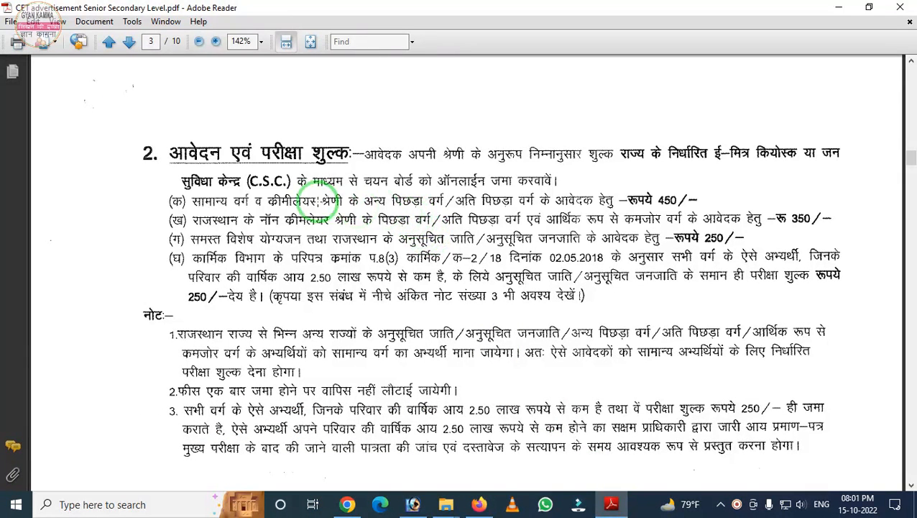
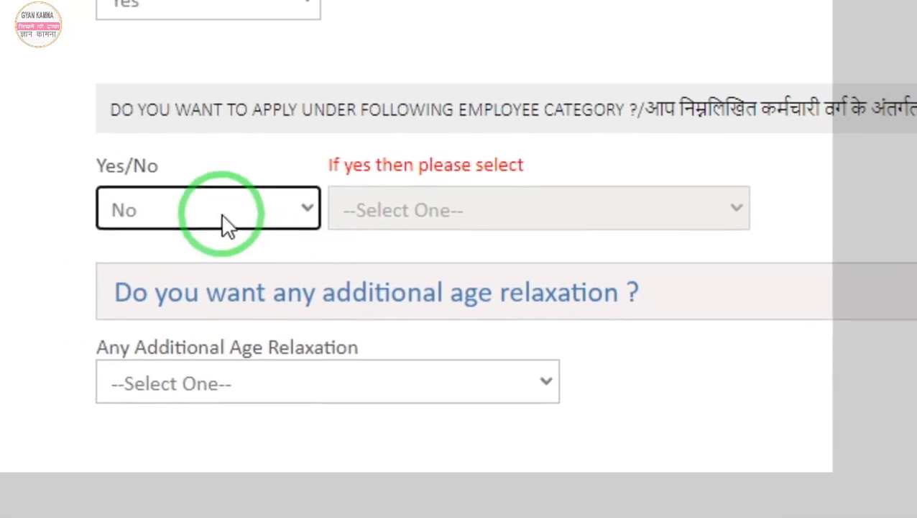
Try answering Yes to applying under an employee category, look through the category choices, and return the answer to No
click(197, 331)
click(98, 421)
click(546, 210)
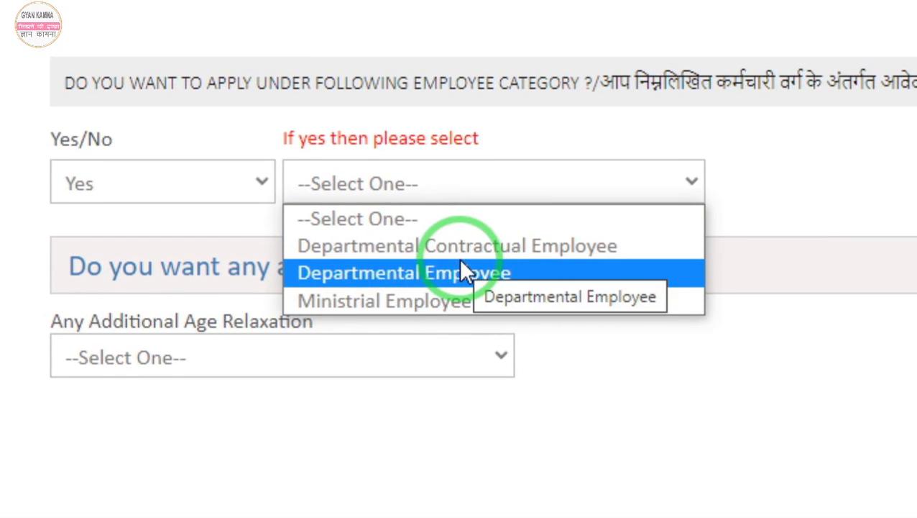
key(ctrl+2)
key(Escape)
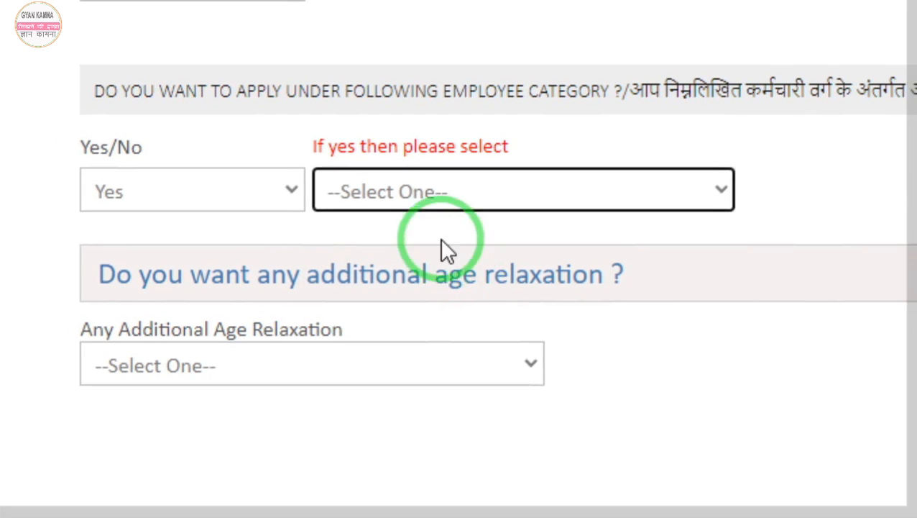
click(432, 200)
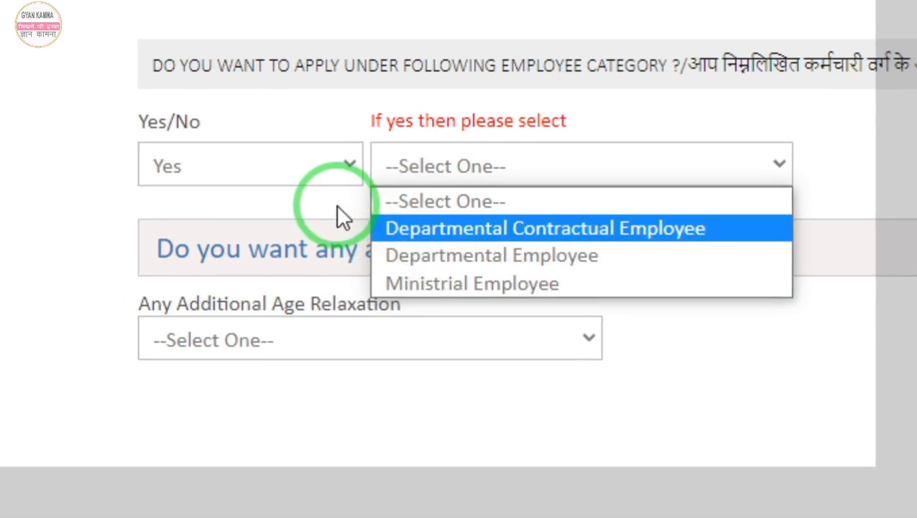
click(243, 149)
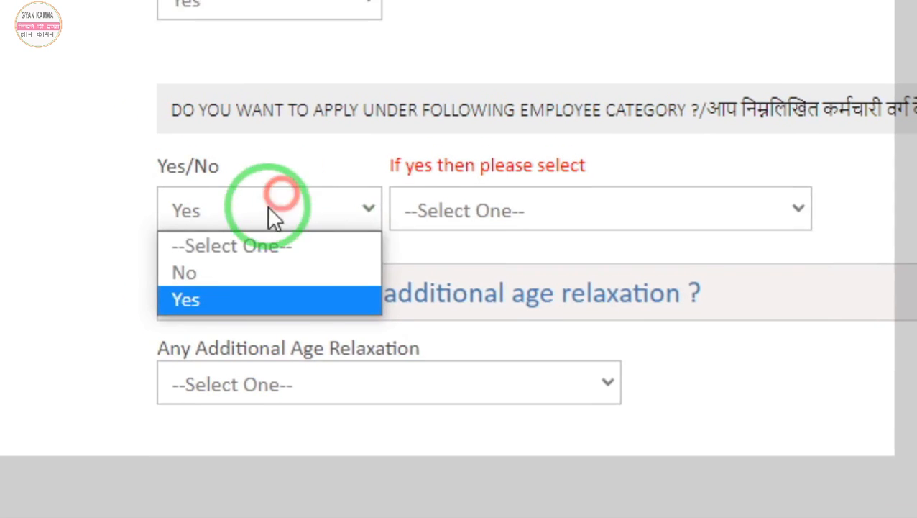
click(243, 274)
Set the employee category question to Yes again to recheck its choices, and restore the answer No
click(256, 211)
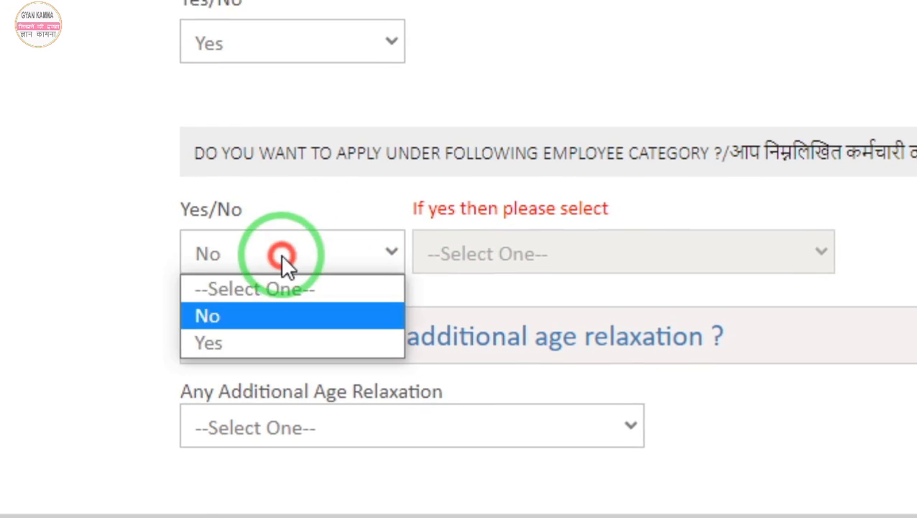
click(253, 327)
click(524, 237)
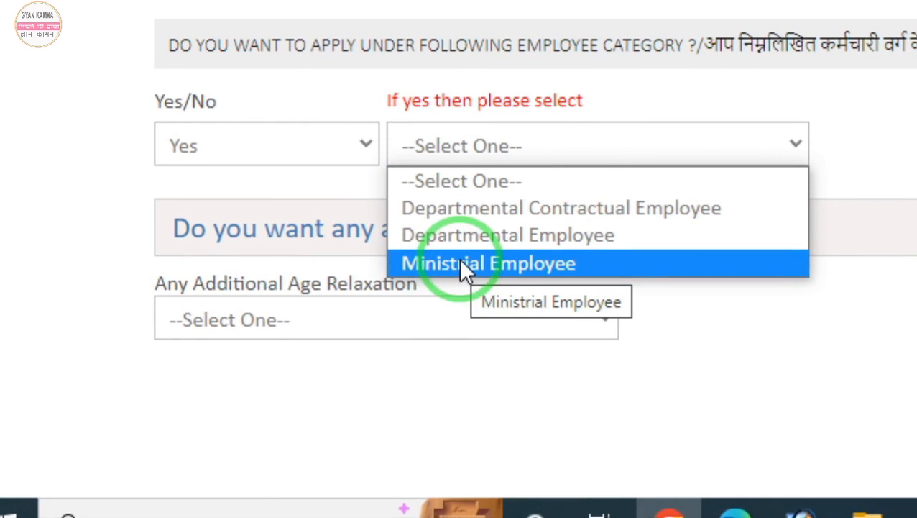
click(310, 147)
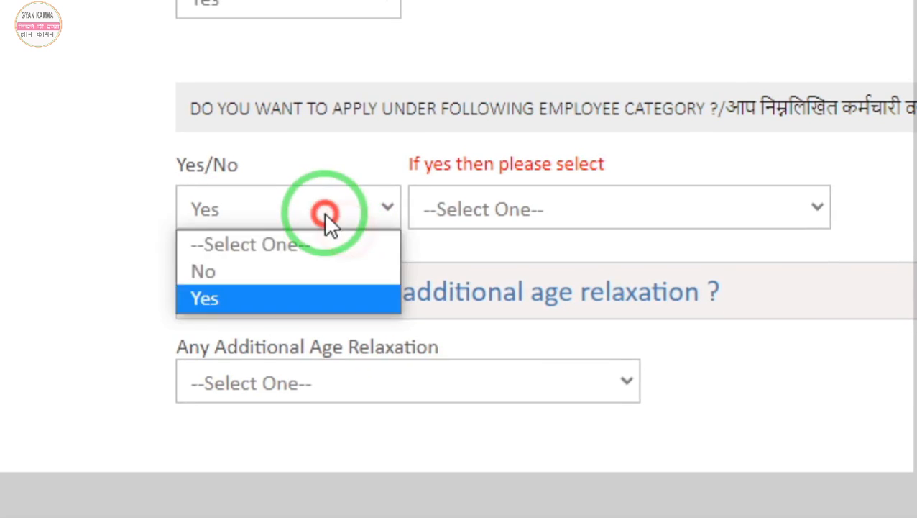
click(308, 153)
click(226, 276)
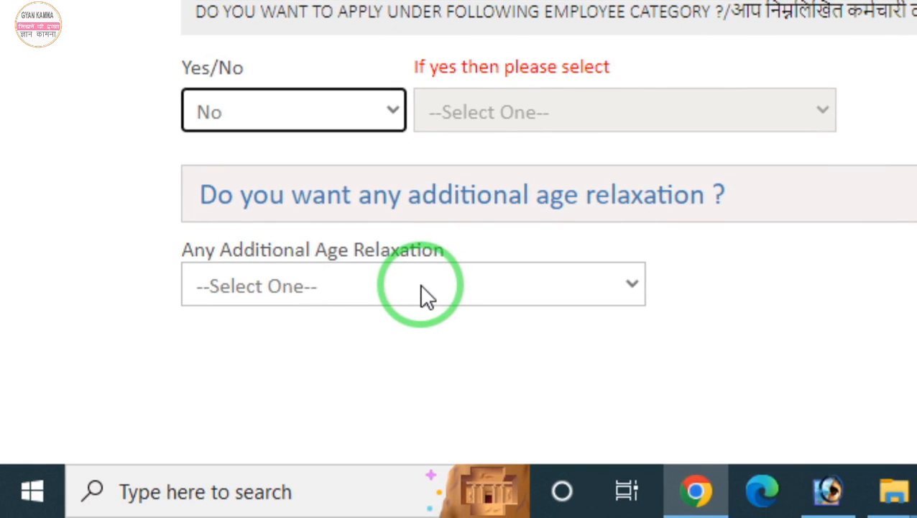
Set Any Additional Age Relaxation to NOT APPLICABLE and proceed to the Qualification & Experience stage
click(422, 287)
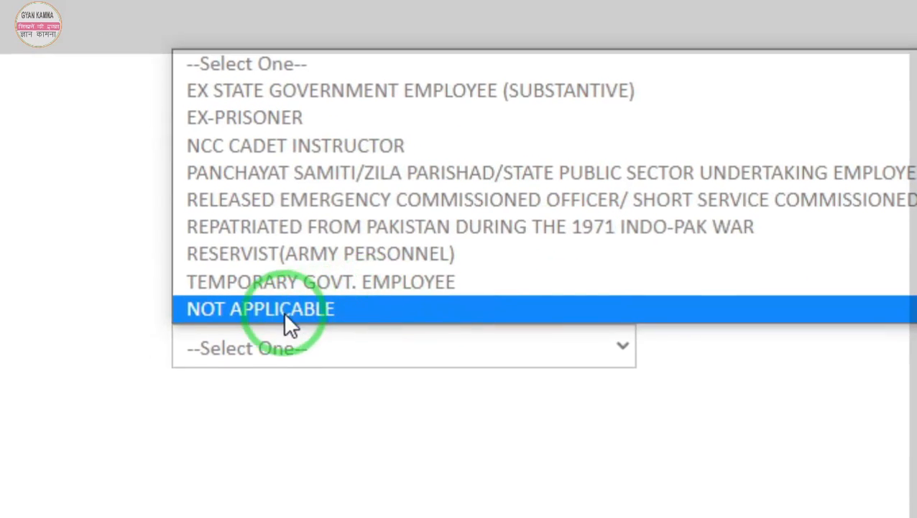
click(287, 274)
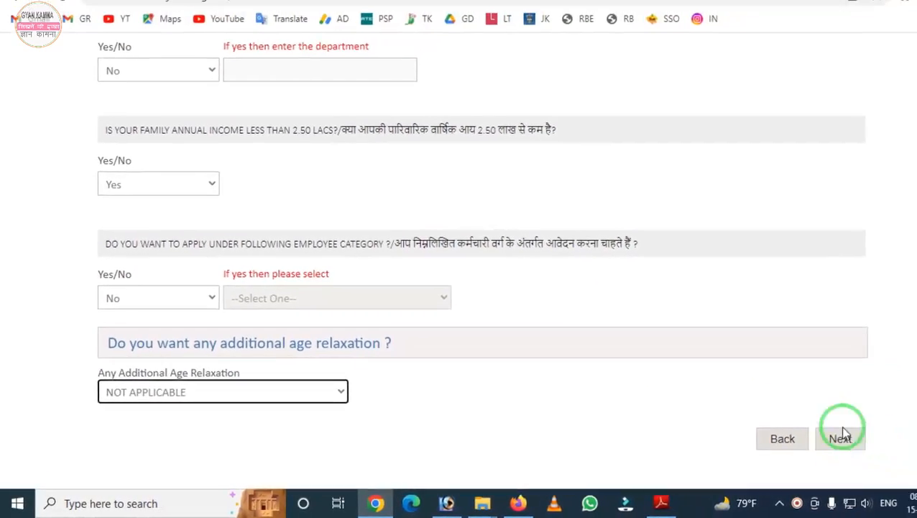
click(842, 436)
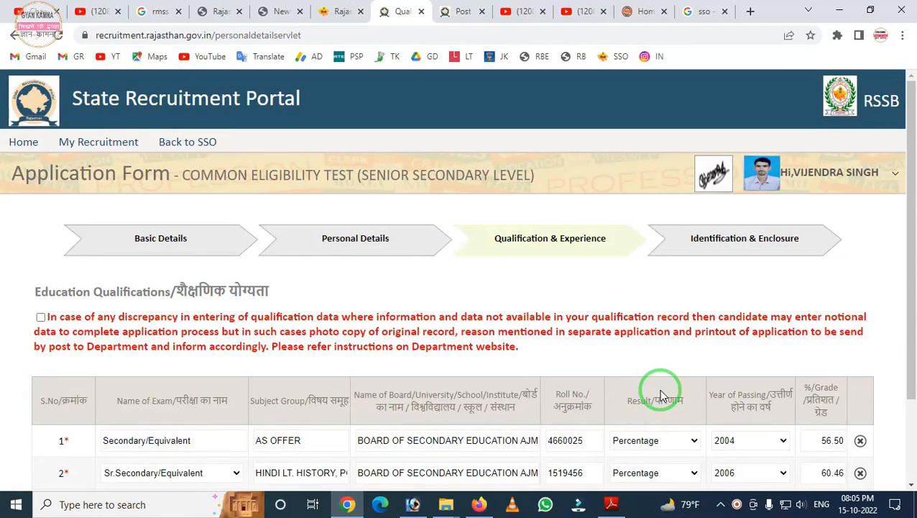
Tick the declaration about discrepancies in qualification data above the Education Qualifications table
mouse_move(447, 210)
mouse_down()
mouse_move(627, 294)
mouse_move(642, 292)
mouse_up()
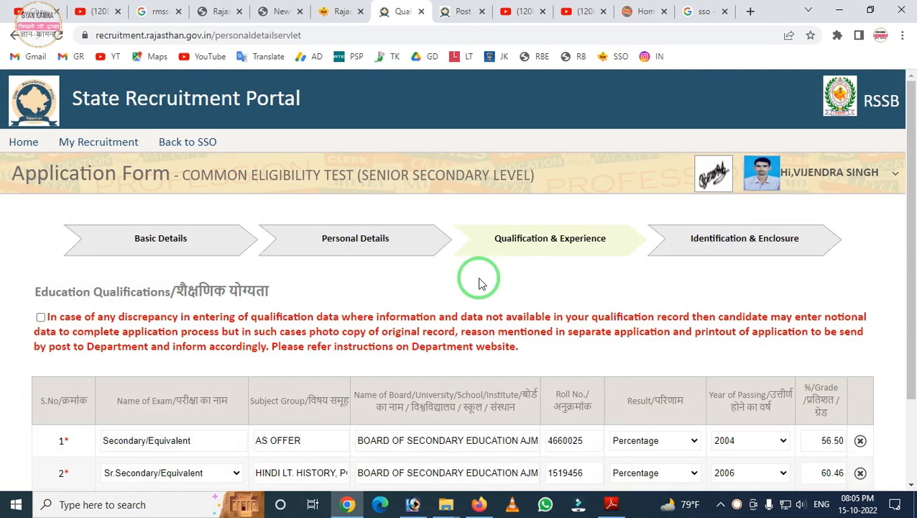
scroll(241, 244, down, 1)
scroll(70, 246, down, 1)
mouse_move(3, 158)
mouse_down()
mouse_move(16, 228)
mouse_move(398, 261)
mouse_move(886, 262)
mouse_up()
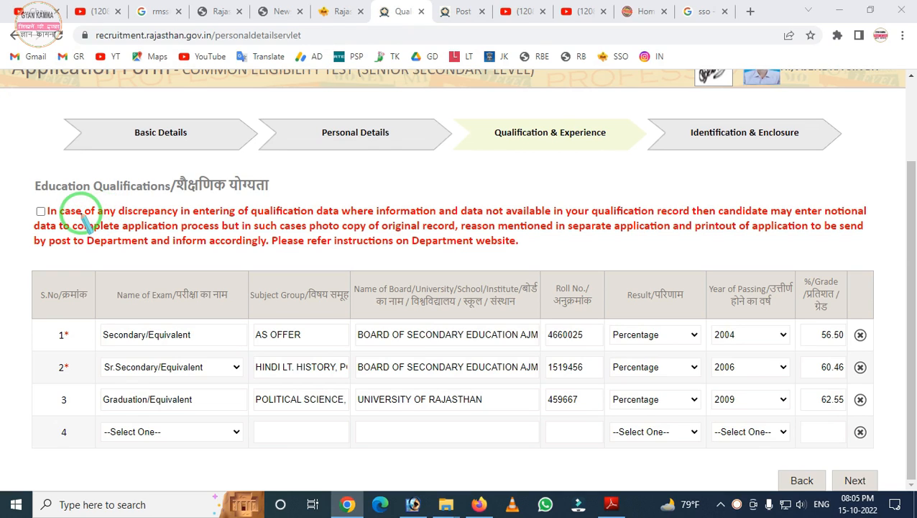
click(78, 217)
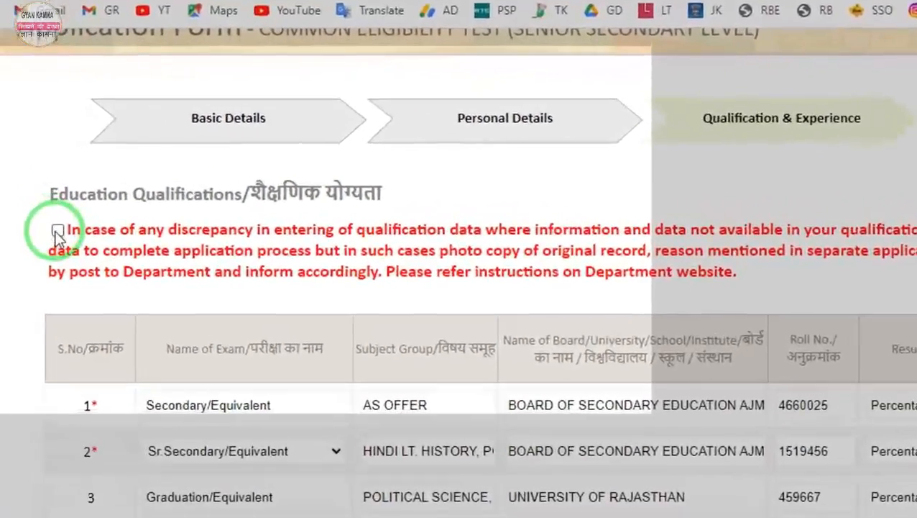
click(41, 212)
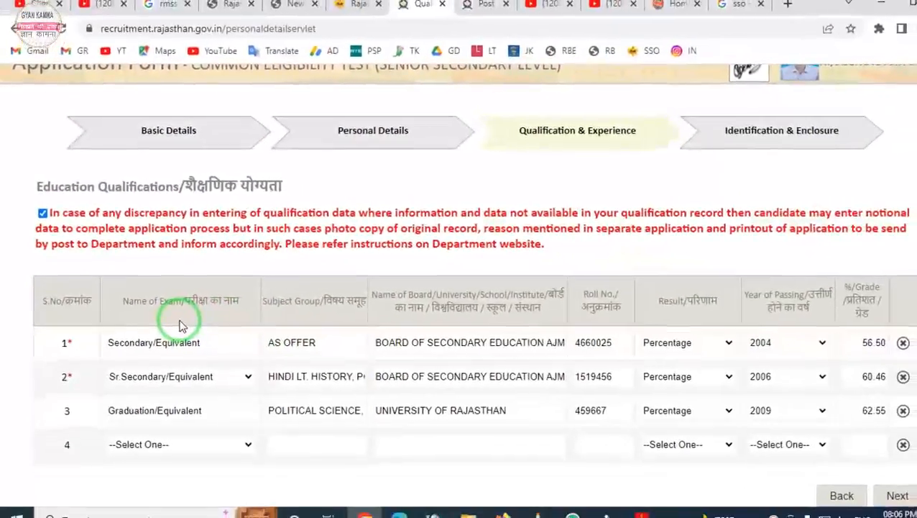
Examine the Education Qualifications table's exam names, subject groups, boards, roll numbers, result types, passing years and percentages
mouse_move(5, 260)
mouse_down()
mouse_move(14, 331)
mouse_move(828, 515)
mouse_move(868, 512)
mouse_up()
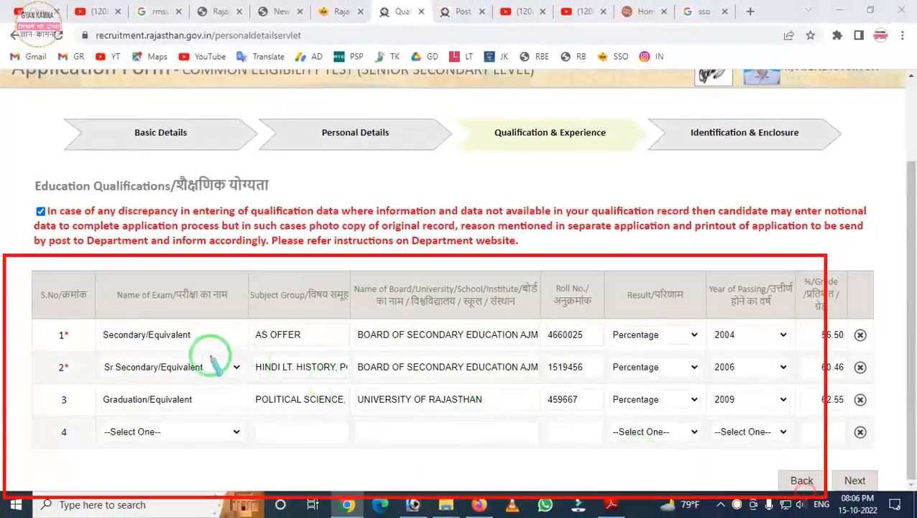
drag(17, 308, 247, 454)
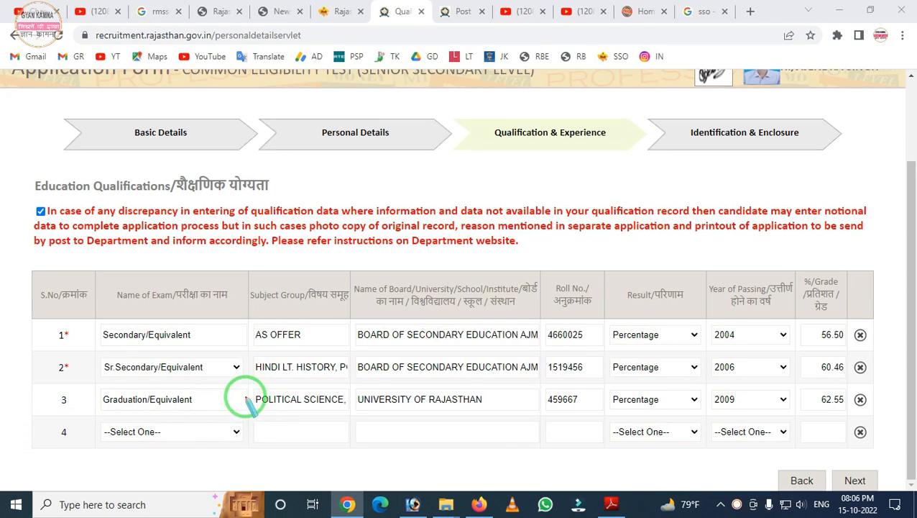
mouse_move(23, 268)
mouse_down()
mouse_move(78, 364)
mouse_move(782, 440)
mouse_move(904, 479)
mouse_up()
click(614, 400)
click(313, 334)
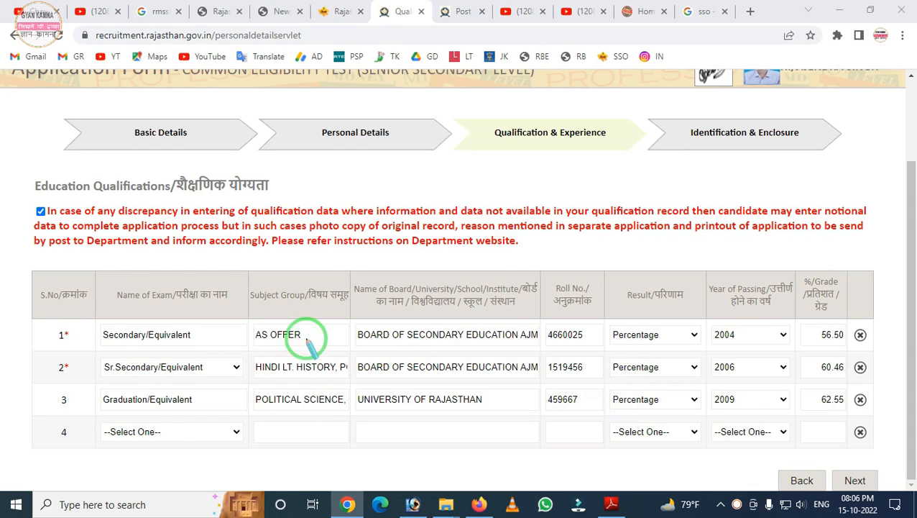
drag(182, 260, 898, 479)
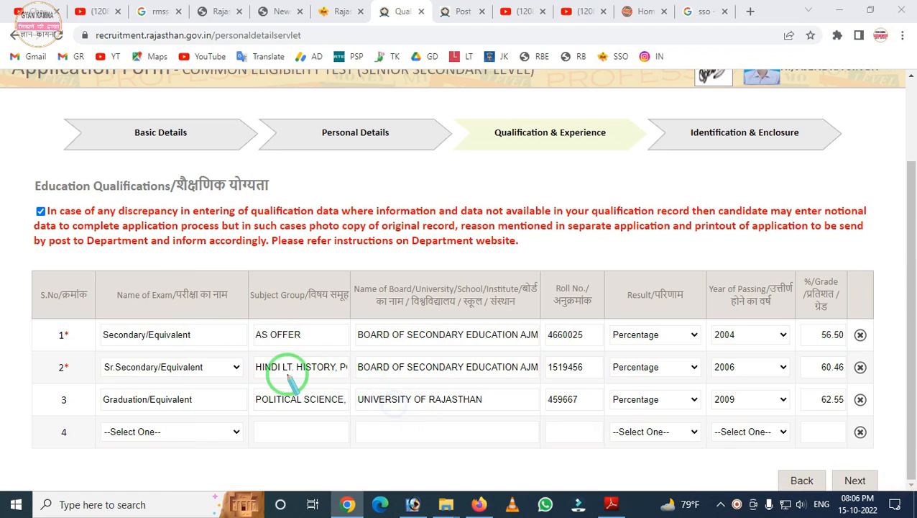
drag(235, 296, 334, 454)
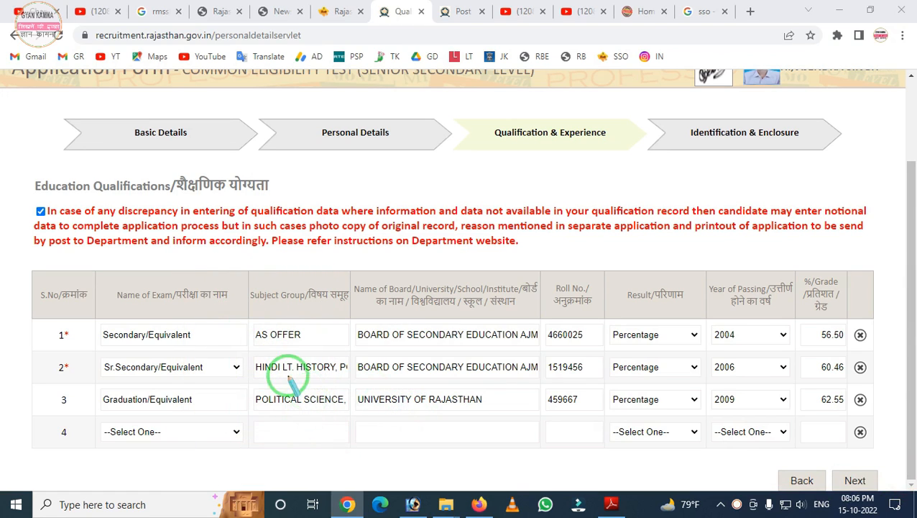
mouse_move(245, 293)
mouse_down()
mouse_move(254, 381)
mouse_move(313, 358)
mouse_up()
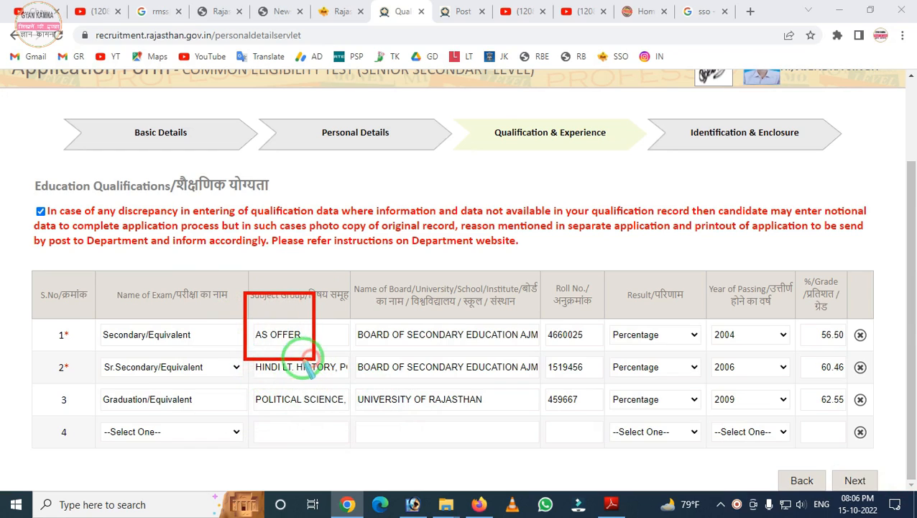
drag(211, 344, 316, 384)
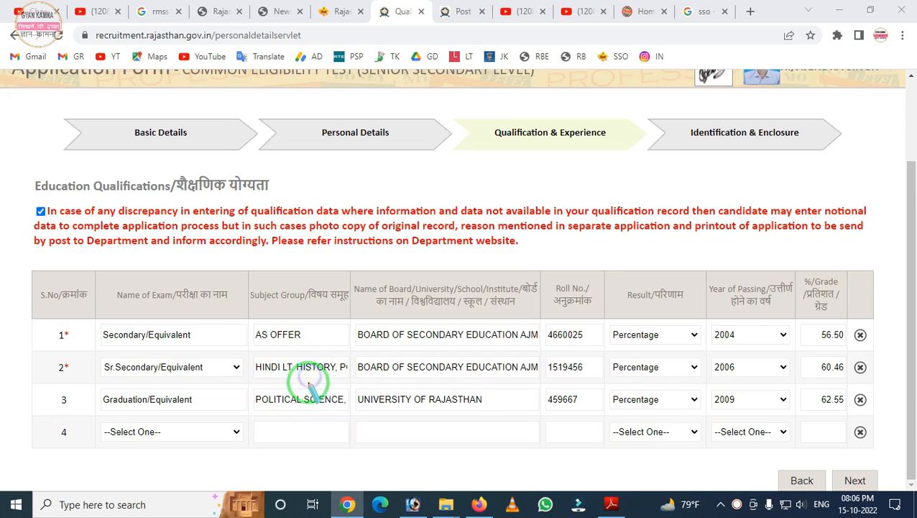
drag(226, 377, 237, 430)
drag(338, 306, 537, 437)
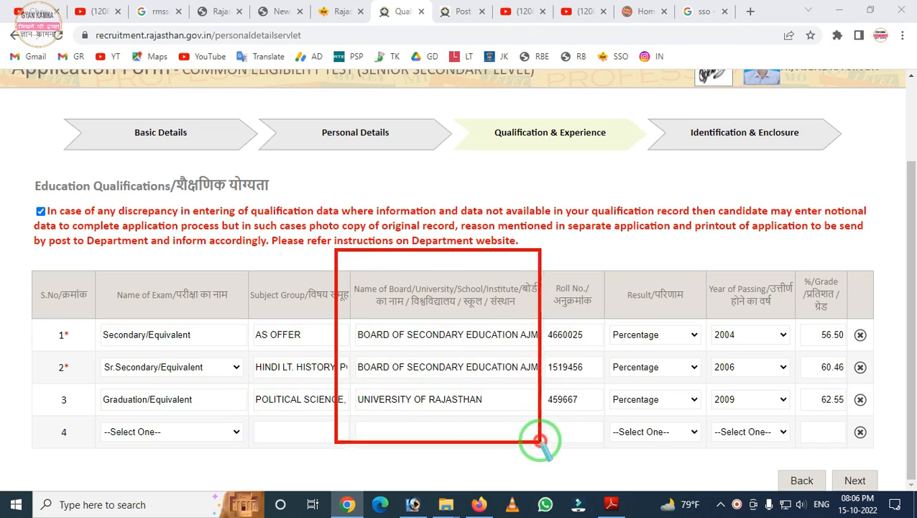
drag(516, 259, 583, 429)
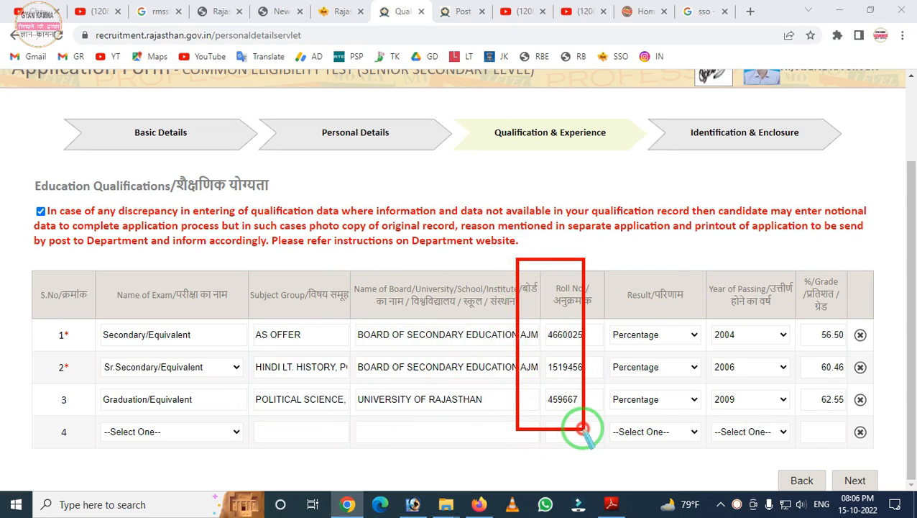
drag(603, 268, 651, 449)
drag(706, 271, 768, 458)
drag(797, 257, 852, 471)
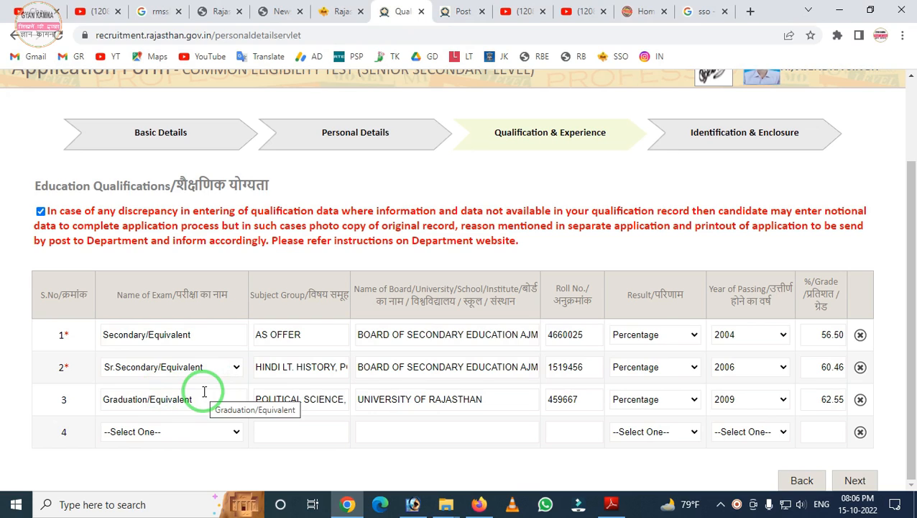
Add RSCIT conducted by Verdhaman Mahaveer Open University Kota as the fourth qualification, with subject COMPURTER APPLIATION and board VARDAMAAN MAHAVEER OPEN UNIVERSITY, KOTA
click(235, 432)
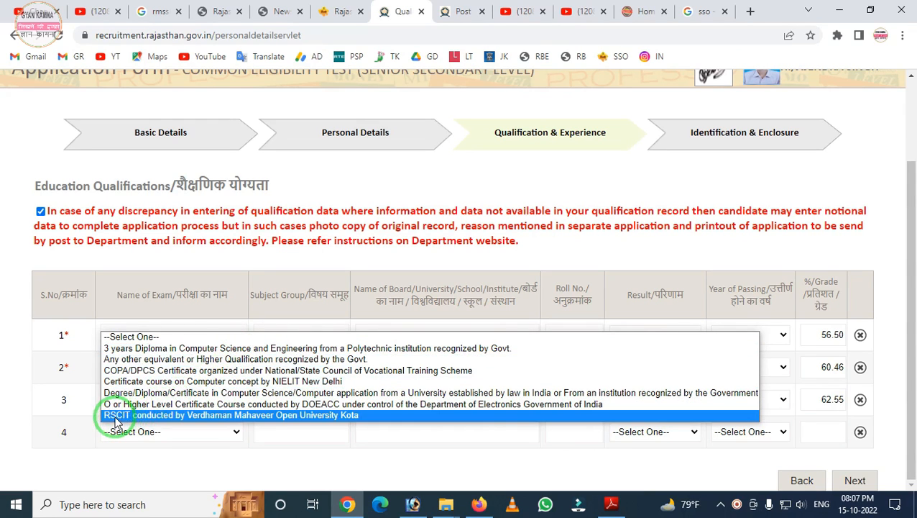
click(136, 415)
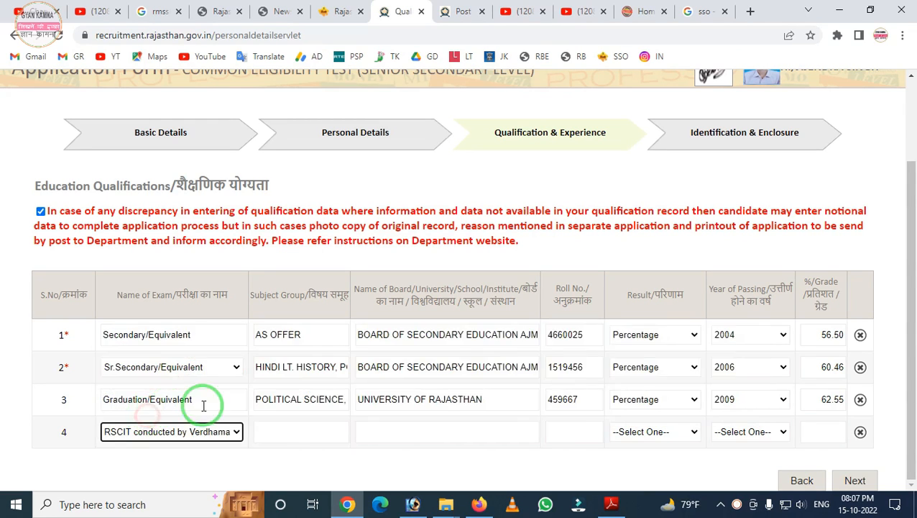
click(284, 429)
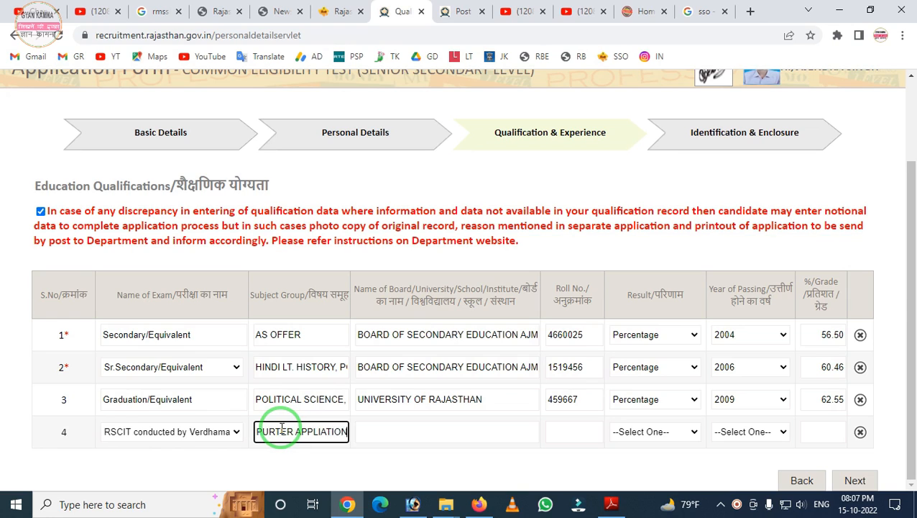
click(412, 431)
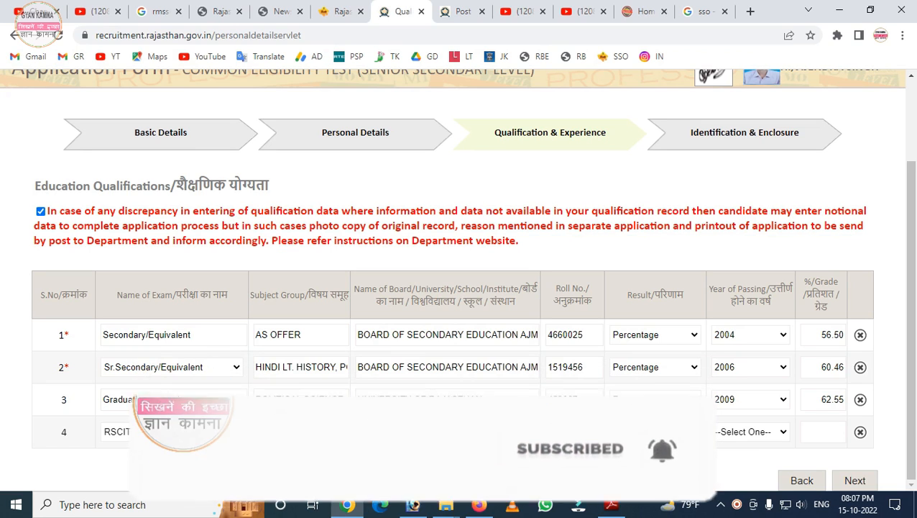
key(ctrl+v)
key(Tab)
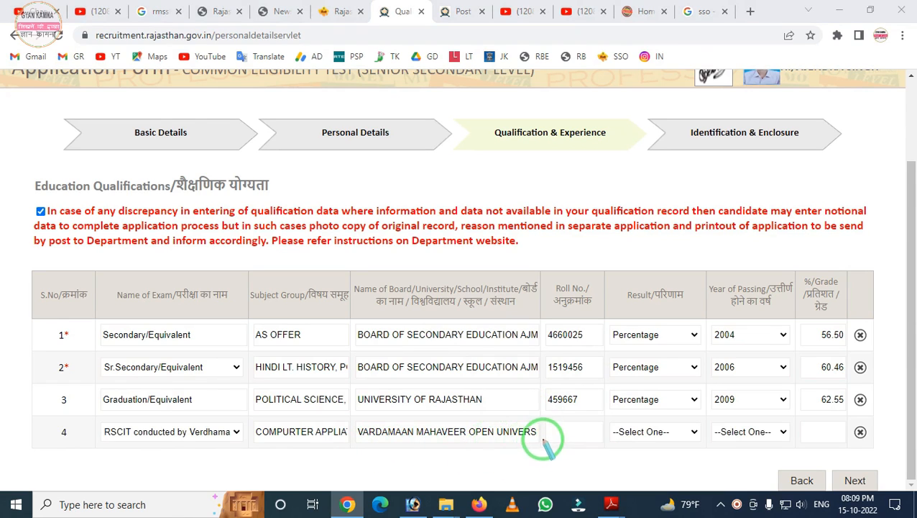
Look up the Learner's Code/Scholar No. on the RSCIT certificate in Adobe Reader and enter it as the fourth qualification's roll number in Chrome
drag(536, 404, 606, 462)
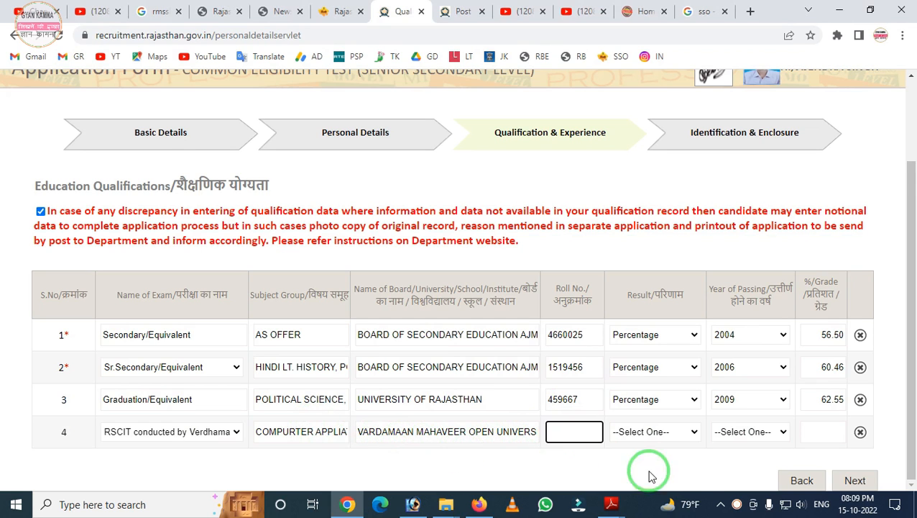
click(612, 503)
click(694, 469)
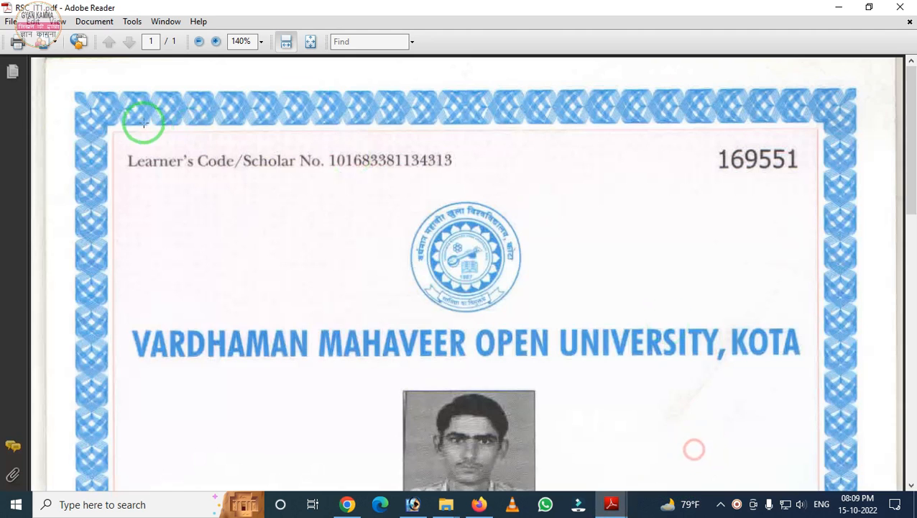
mouse_move(102, 133)
mouse_down()
mouse_move(417, 205)
mouse_move(498, 193)
mouse_up()
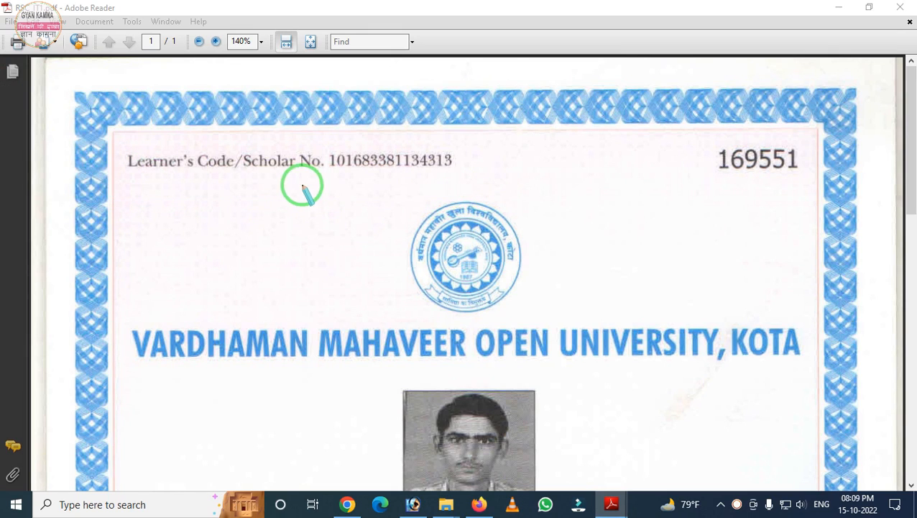
drag(305, 123, 543, 207)
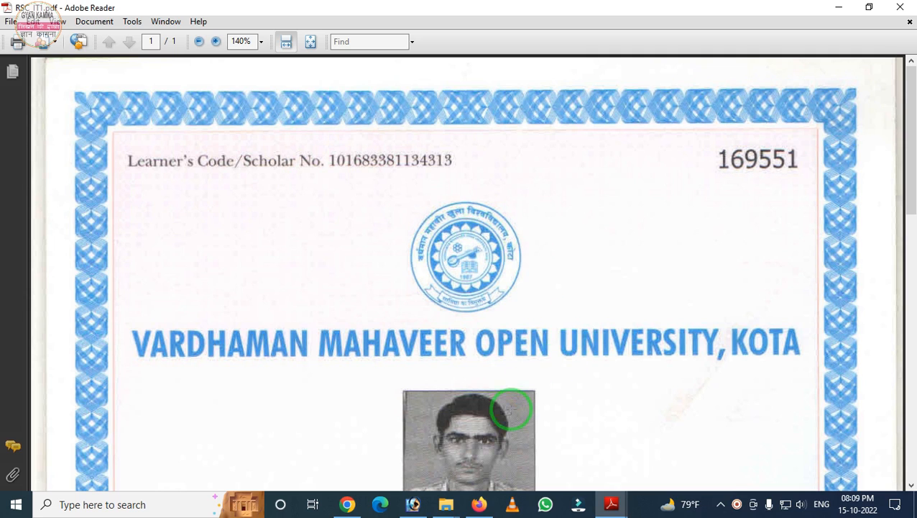
click(347, 504)
key(ctrl+v)
Set the RSCIT row's result to Percentage, passing year to 2013 and percentage to 58.00, and proceed to Identification & Enclosure
click(653, 432)
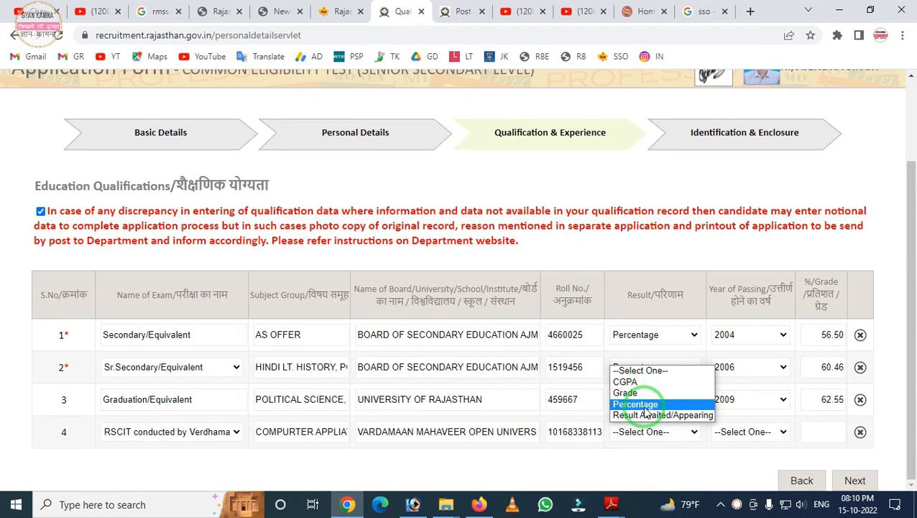
click(646, 407)
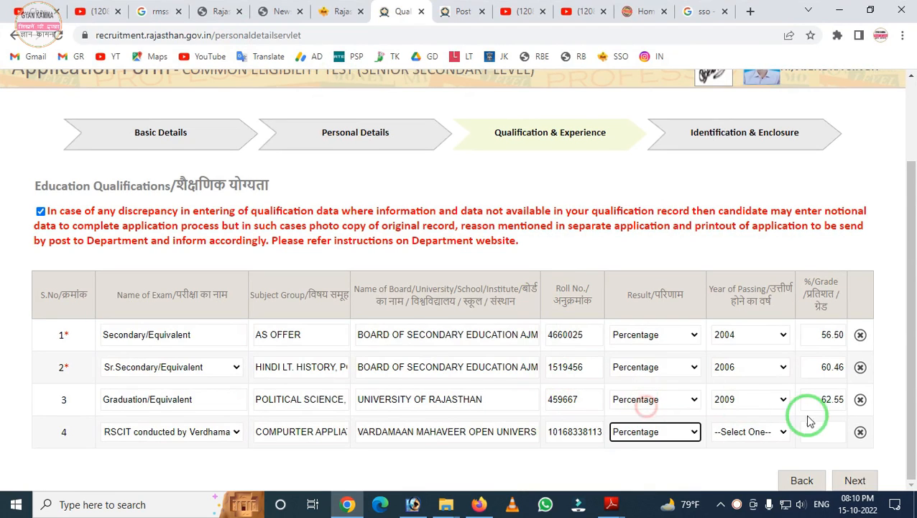
click(753, 432)
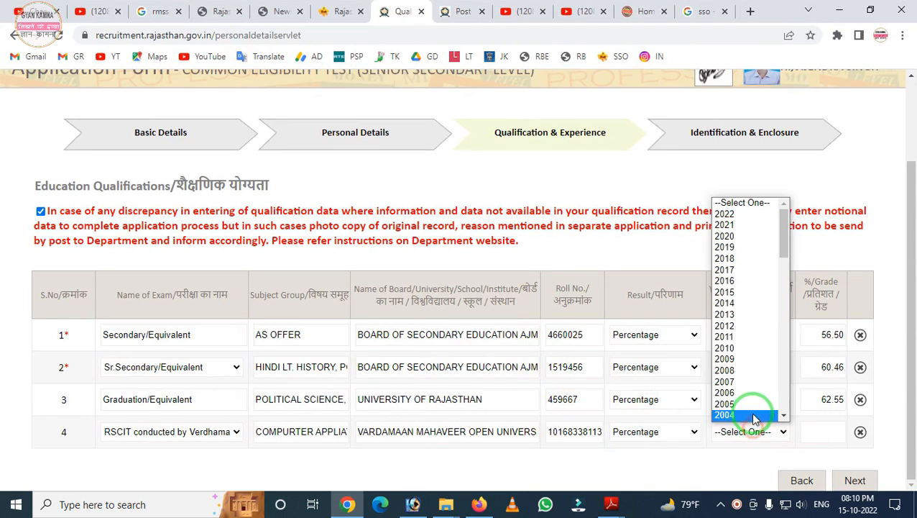
click(735, 314)
click(825, 434)
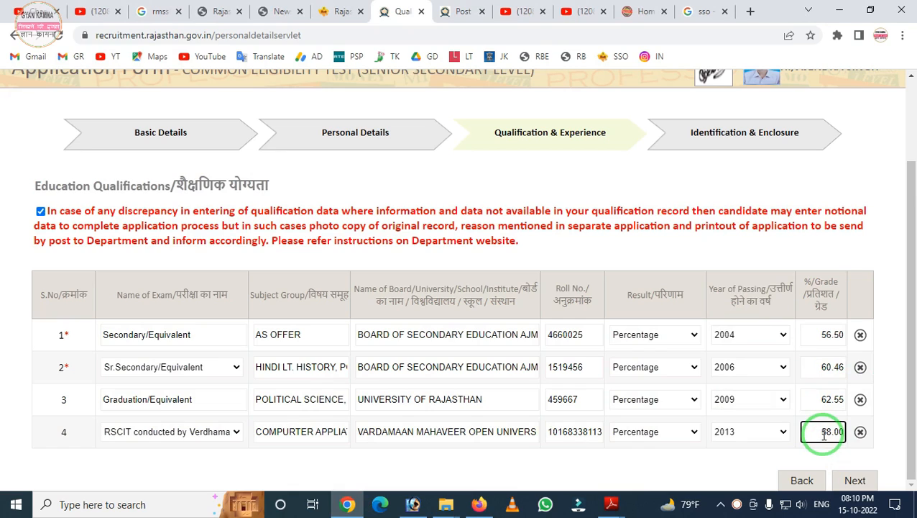
click(854, 480)
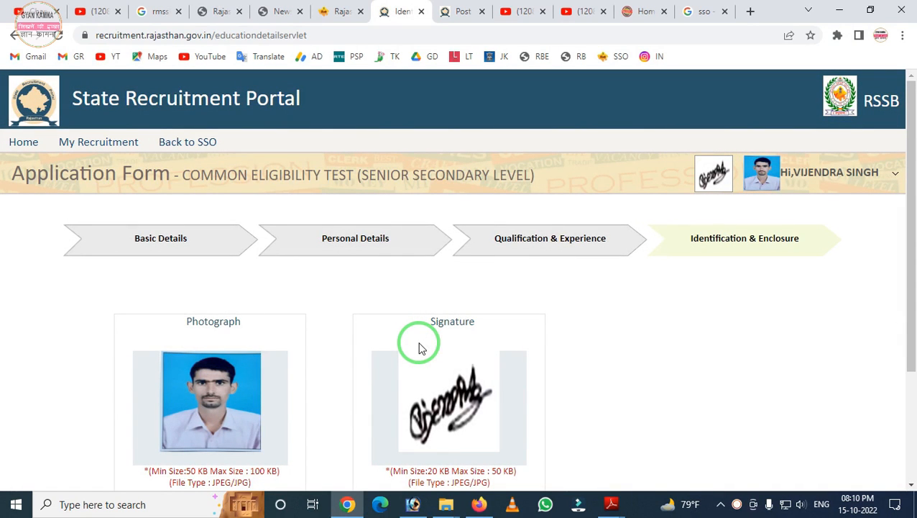
Examine the uploaded photograph and signature, their file names, and the size and file type limits for each
scroll(282, 282, down, 3)
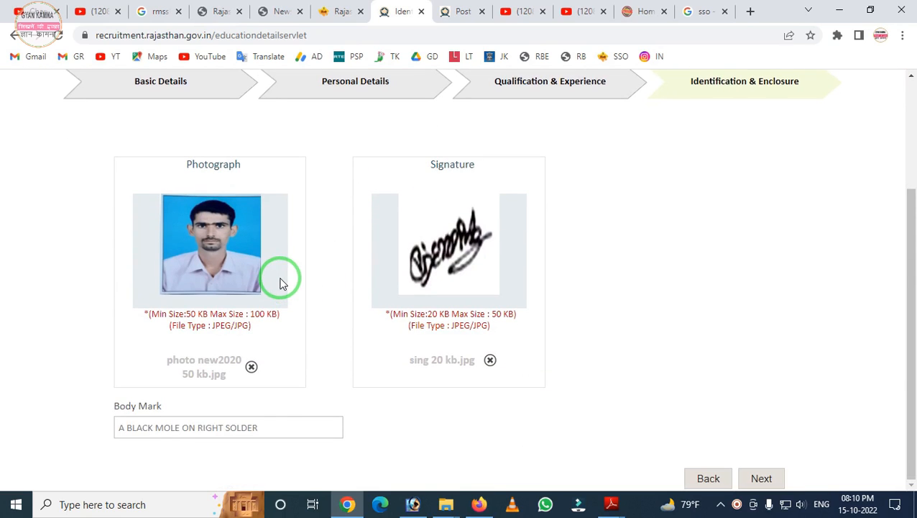
key(ctrl+alt+d)
drag(89, 129, 723, 390)
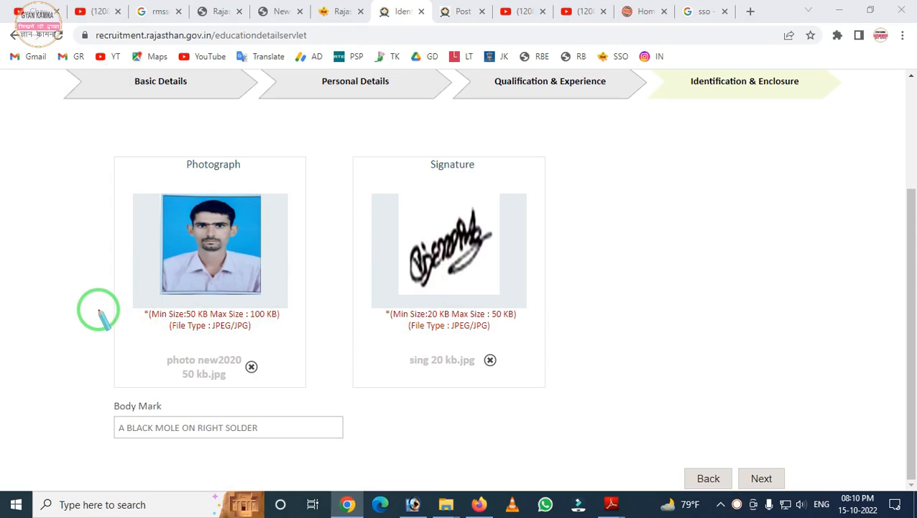
mouse_move(107, 295)
mouse_down()
mouse_move(174, 340)
mouse_move(301, 348)
mouse_up()
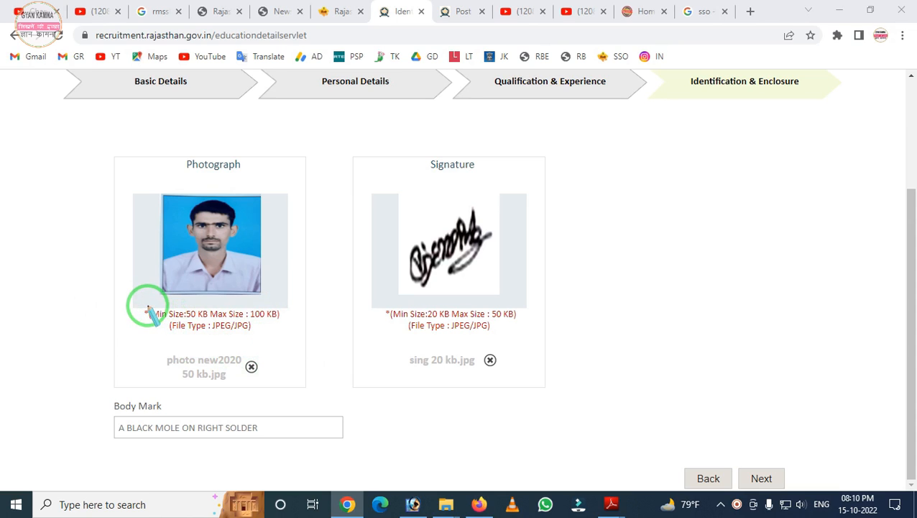
mouse_move(121, 293)
mouse_down()
mouse_move(227, 343)
mouse_move(324, 348)
mouse_up()
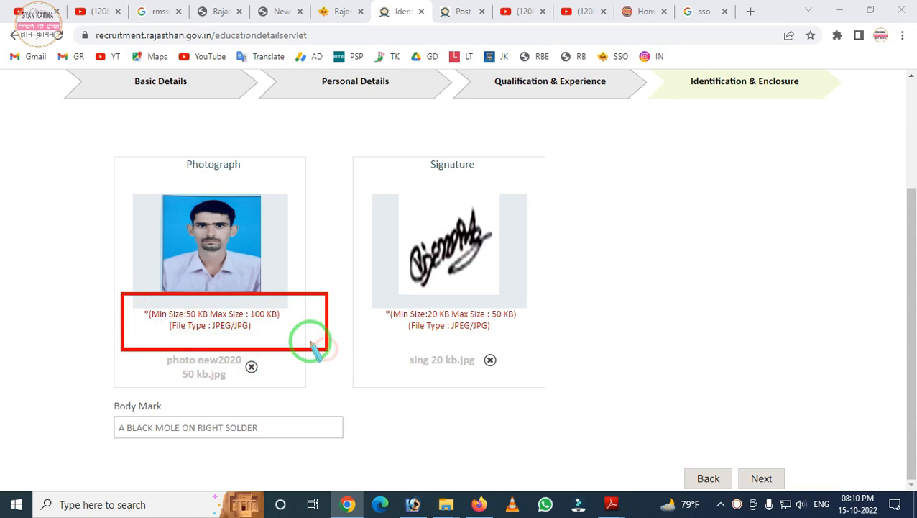
drag(176, 308, 211, 319)
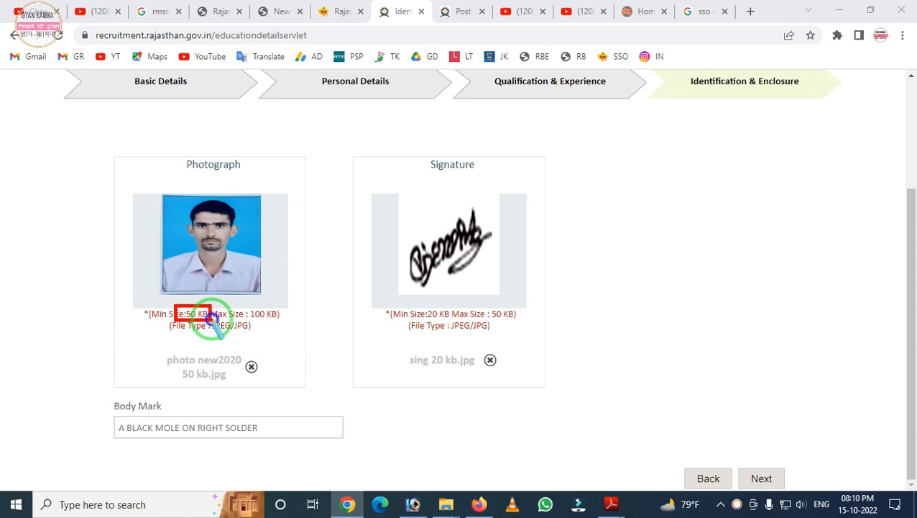
mouse_move(374, 300)
mouse_down()
mouse_move(394, 325)
mouse_move(549, 345)
mouse_up()
mouse_move(476, 301)
mouse_down()
mouse_move(506, 332)
mouse_move(536, 332)
mouse_up()
drag(404, 303, 456, 329)
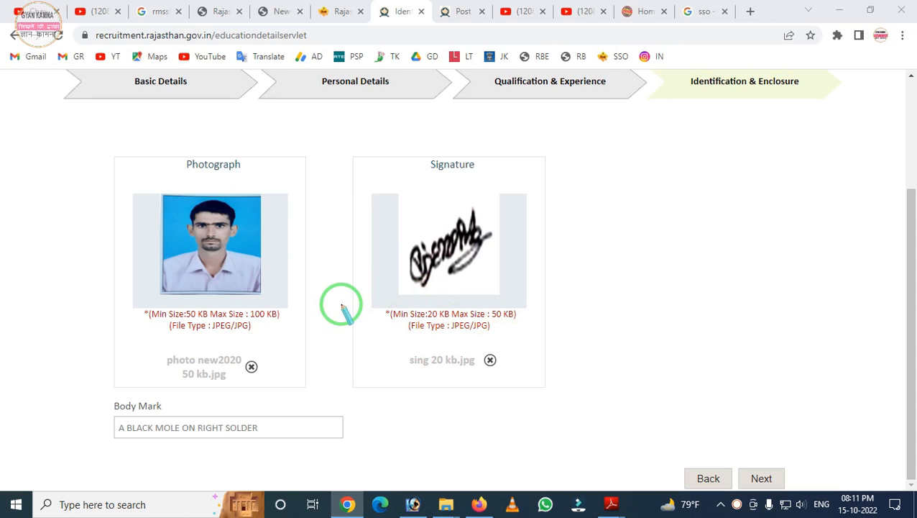
mouse_move(61, 160)
mouse_down()
mouse_move(62, 199)
mouse_move(635, 363)
mouse_up()
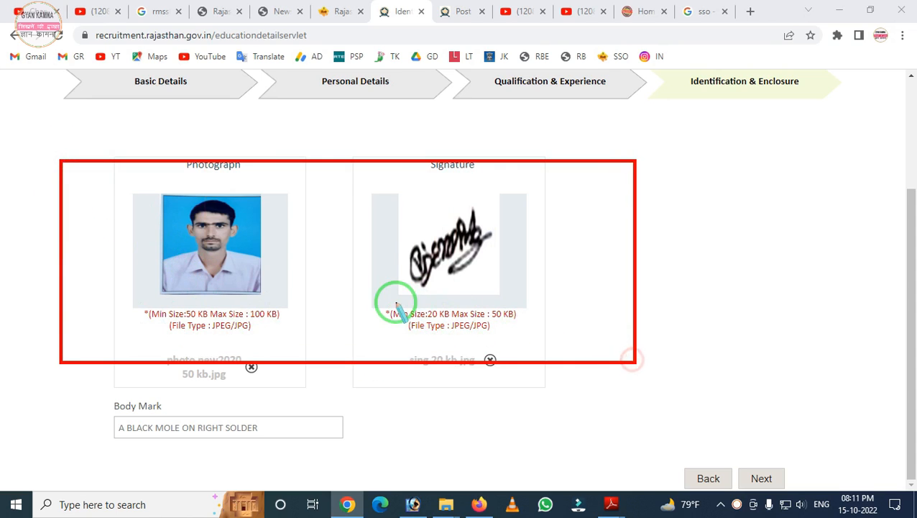
click(286, 294)
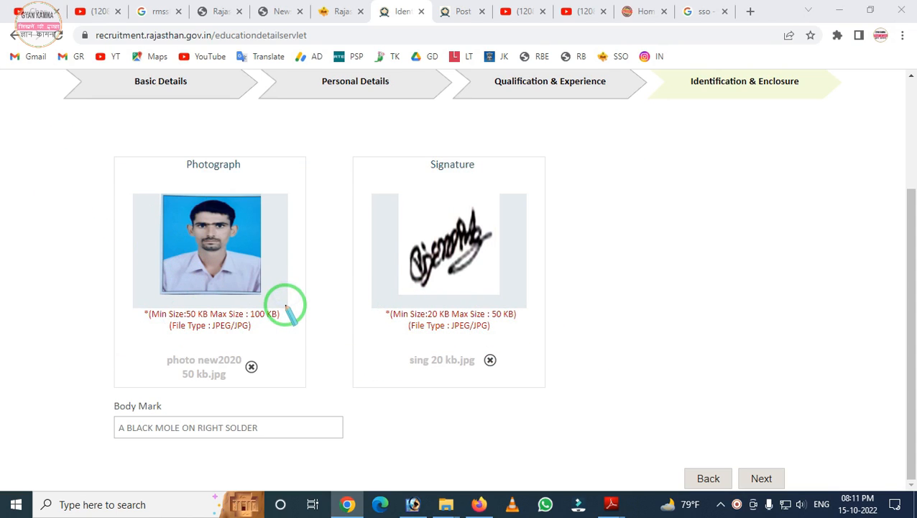
key(Escape)
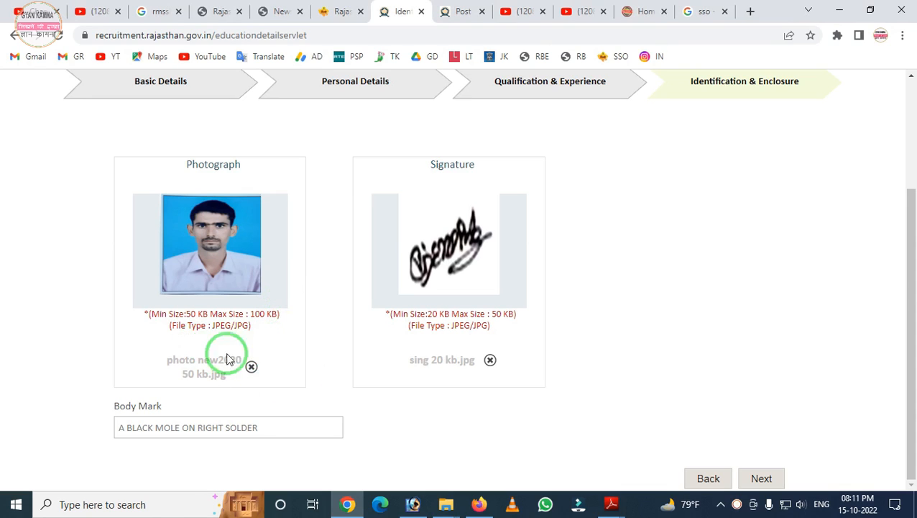
key(ctrl+alt+g)
drag(88, 321, 364, 424)
key(Escape)
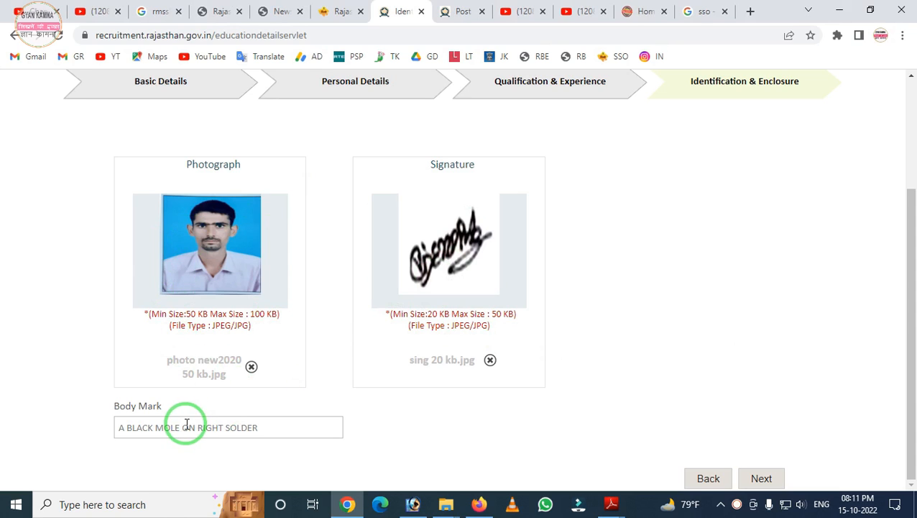
Check the Body Mark entry below the photograph and proceed to the Application Preview
mouse_move(82, 389)
mouse_down()
mouse_move(281, 493)
mouse_move(364, 506)
mouse_up()
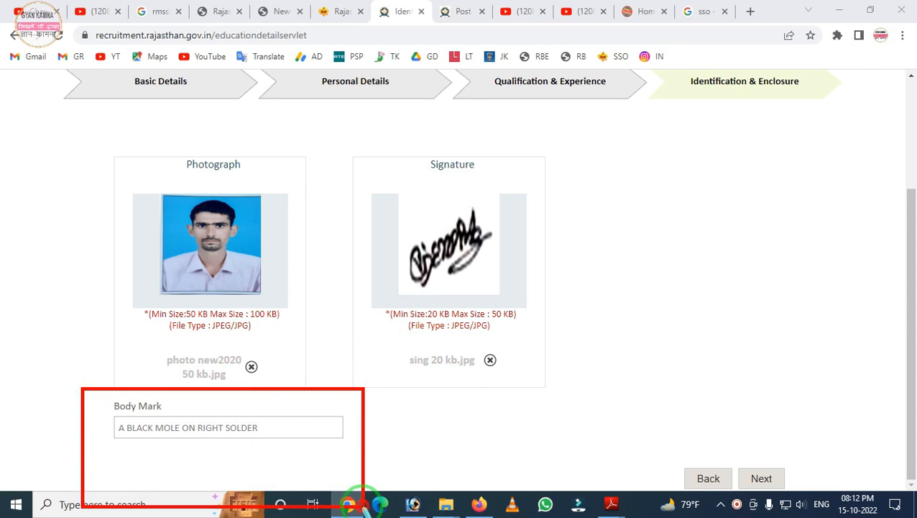
key(ctrl+z)
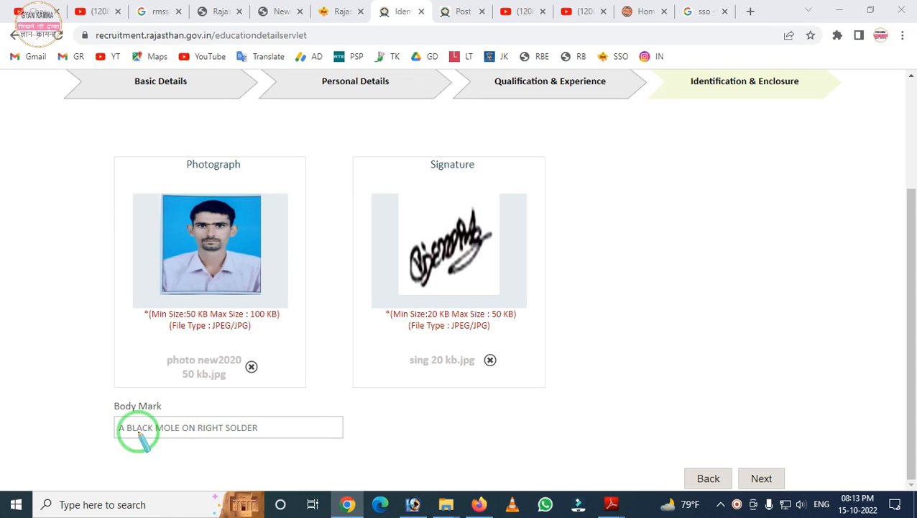
drag(84, 391, 290, 477)
right_click(229, 437)
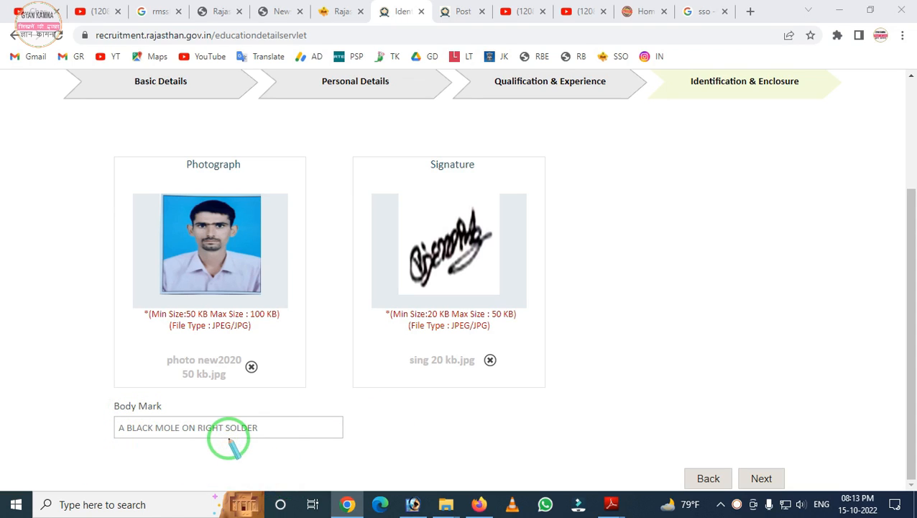
click(761, 479)
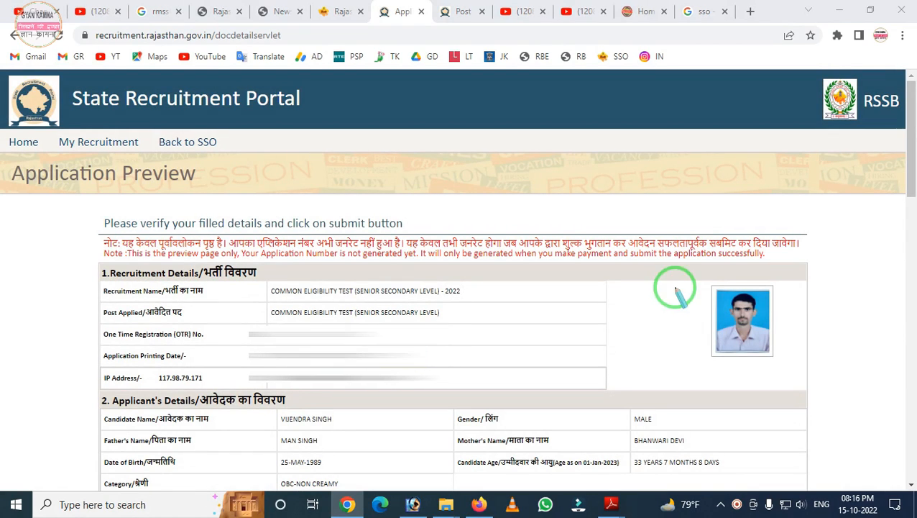
Review the preview's photograph, recruitment, applicant, address, personal and education qualification details
mouse_move(674, 272)
mouse_down()
mouse_move(753, 386)
mouse_move(793, 374)
mouse_up()
right_click(705, 352)
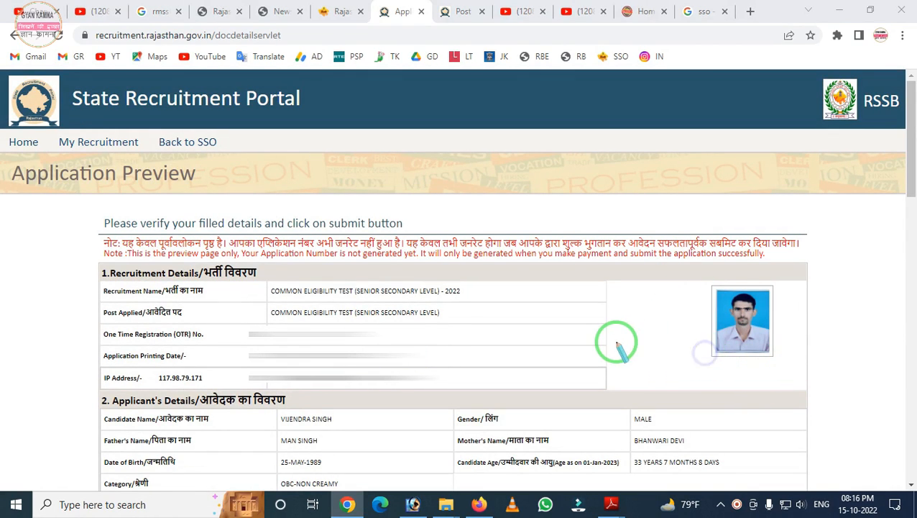
scroll(604, 338, down, 5)
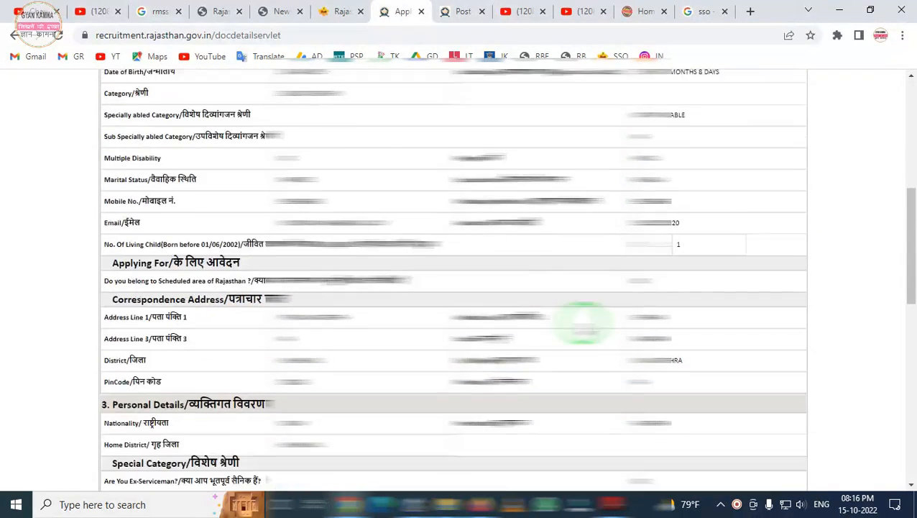
scroll(575, 316, down, 4)
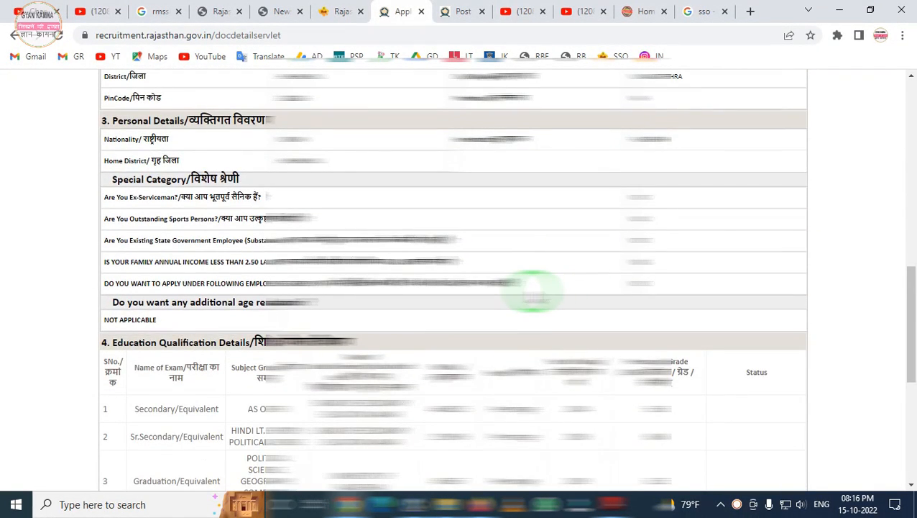
scroll(532, 291, down, 3)
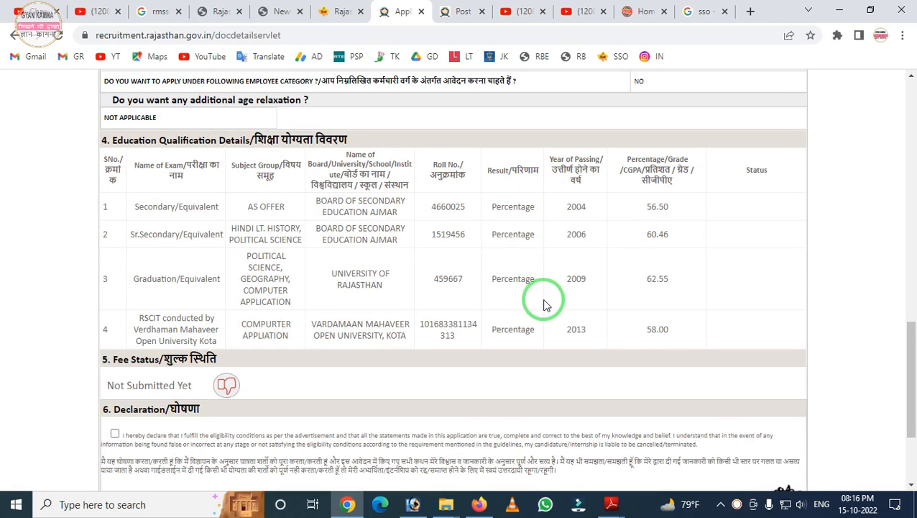
Examine the Fee Status and Declaration sections and the Update and Final Submit options at the end of the preview
scroll(535, 300, down, 3)
key(ctrl+alt+d)
drag(609, 348, 716, 450)
right_click(640, 406)
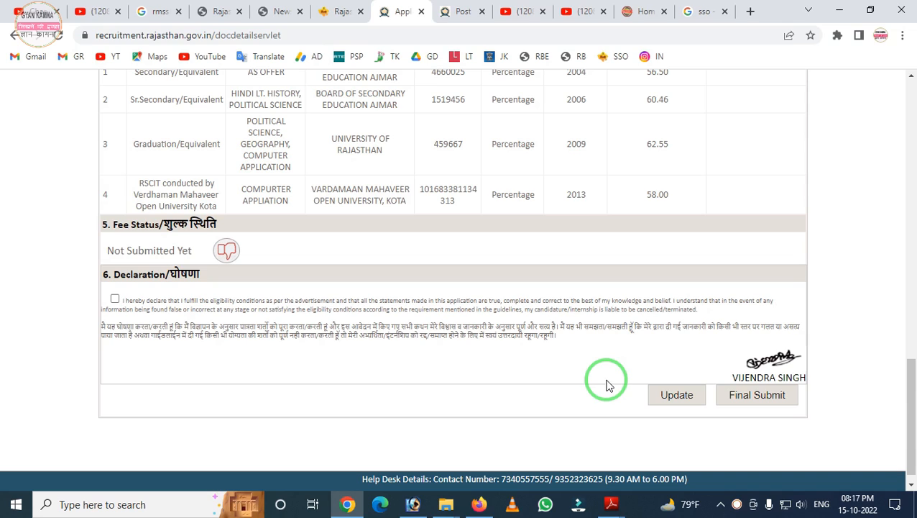
key(ctrl+alt+d)
mouse_move(690, 350)
mouse_down()
mouse_move(696, 365)
mouse_move(839, 445)
mouse_up()
key(Escape)
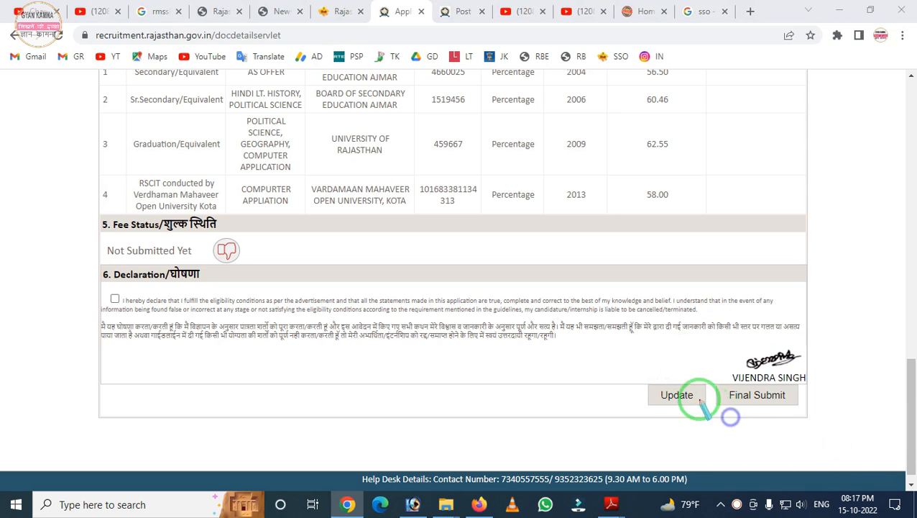
click(540, 356)
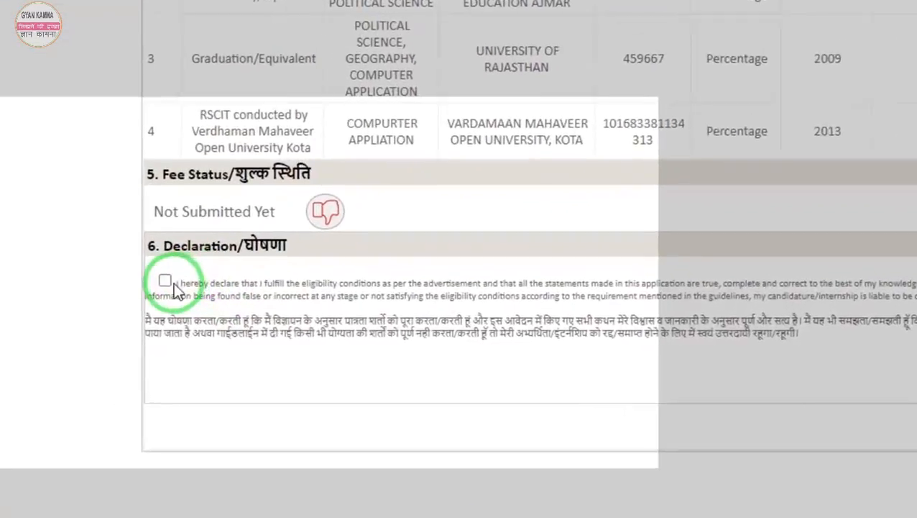
Accept the declaration and make the final submission of the application, agreeing to the terms in the disclaimer
click(115, 299)
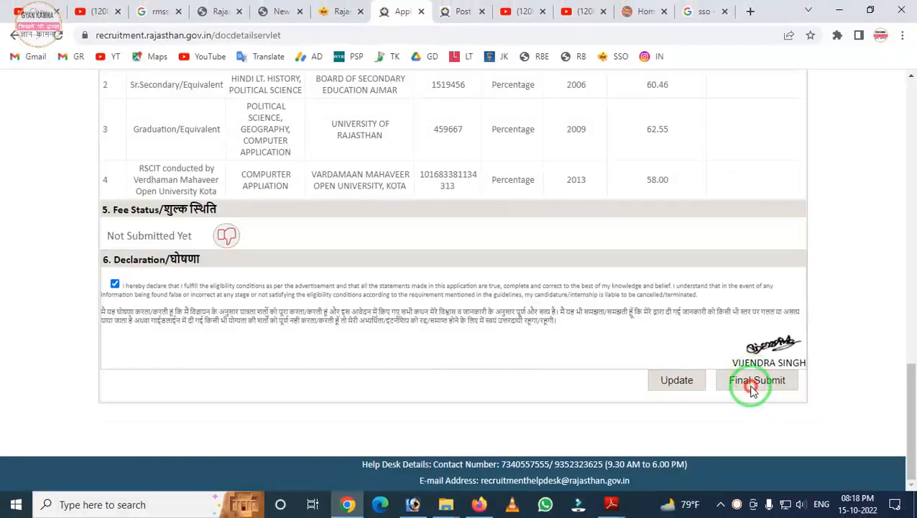
click(752, 389)
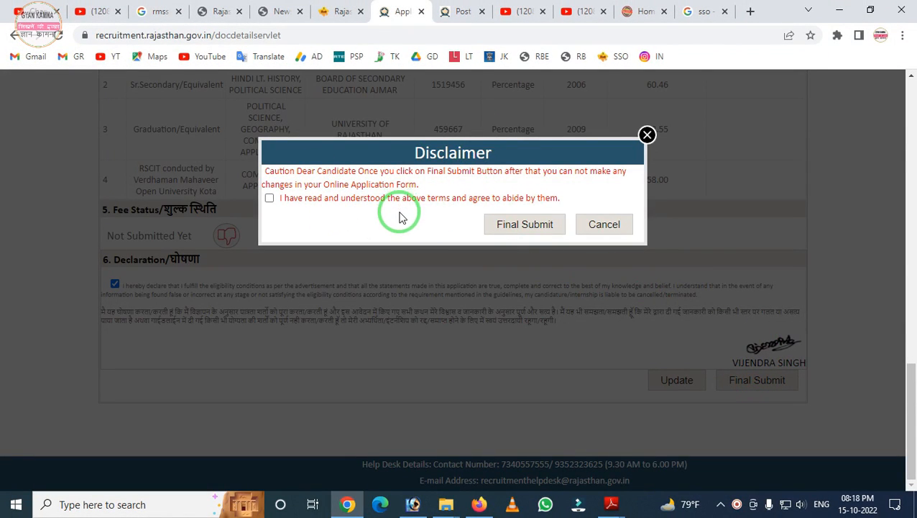
mouse_move(363, 180)
mouse_down()
mouse_move(430, 242)
mouse_move(586, 220)
mouse_up()
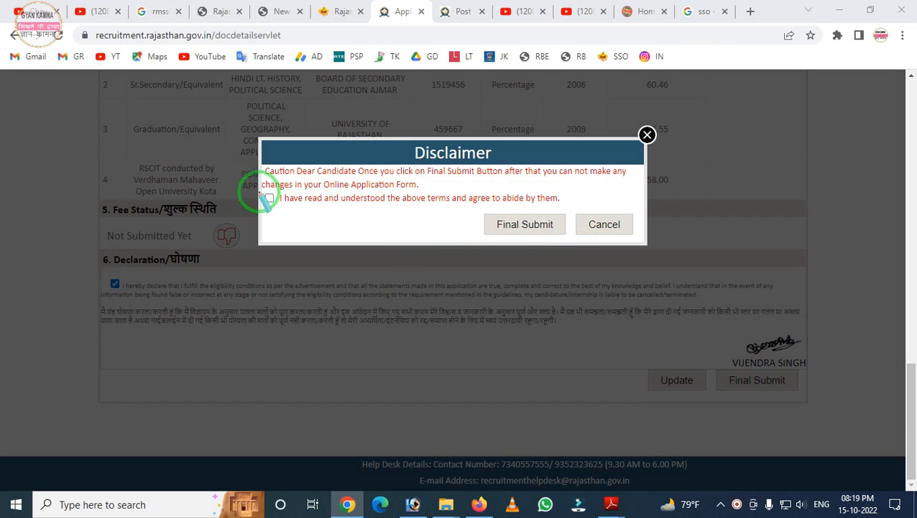
drag(259, 189, 286, 210)
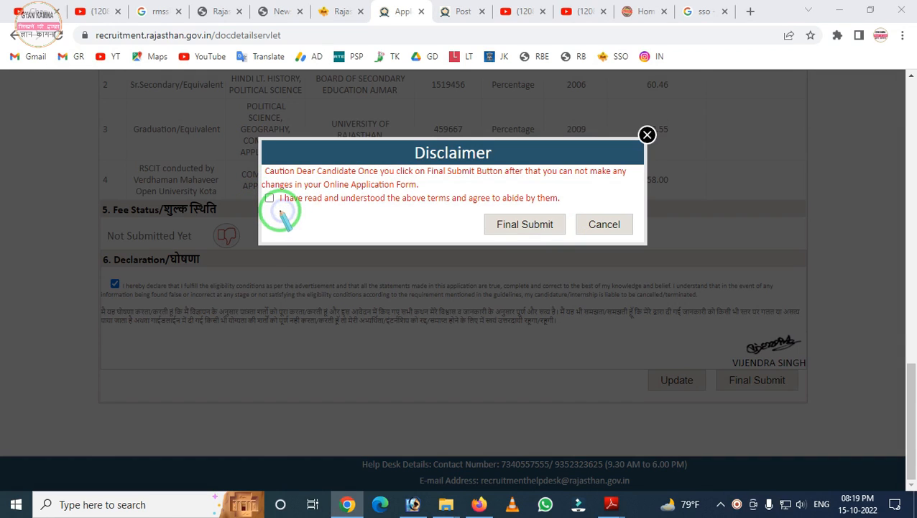
click(269, 198)
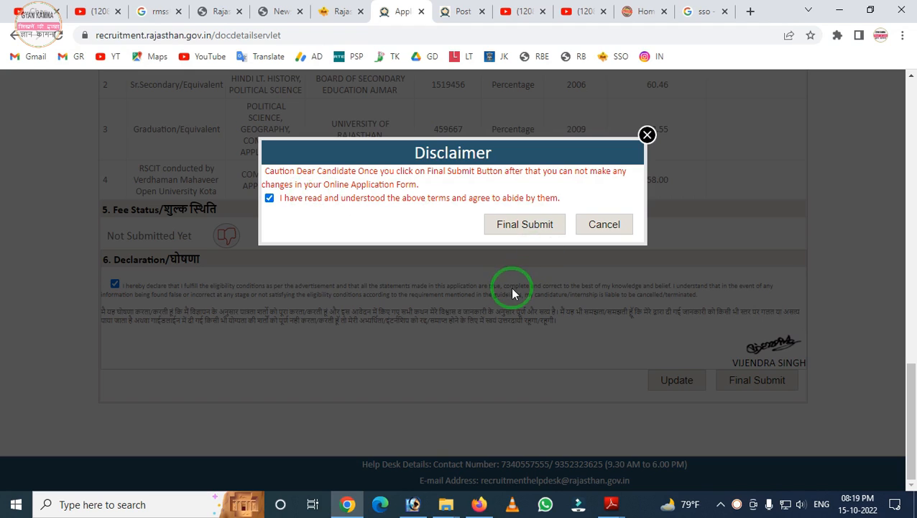
click(525, 225)
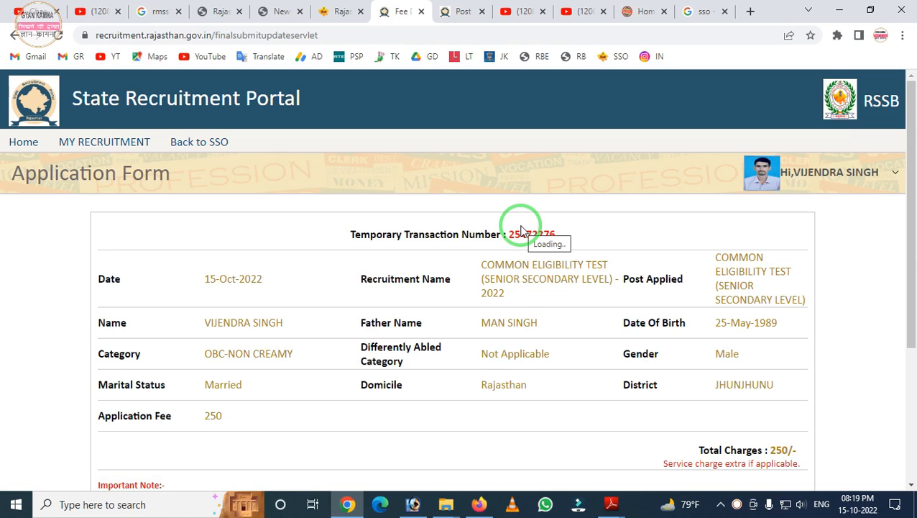
Review the transaction and fee details, and proceed with the application fee payment to the eMitra payment method page
mouse_move(327, 210)
mouse_down()
mouse_move(340, 246)
mouse_move(593, 258)
mouse_up()
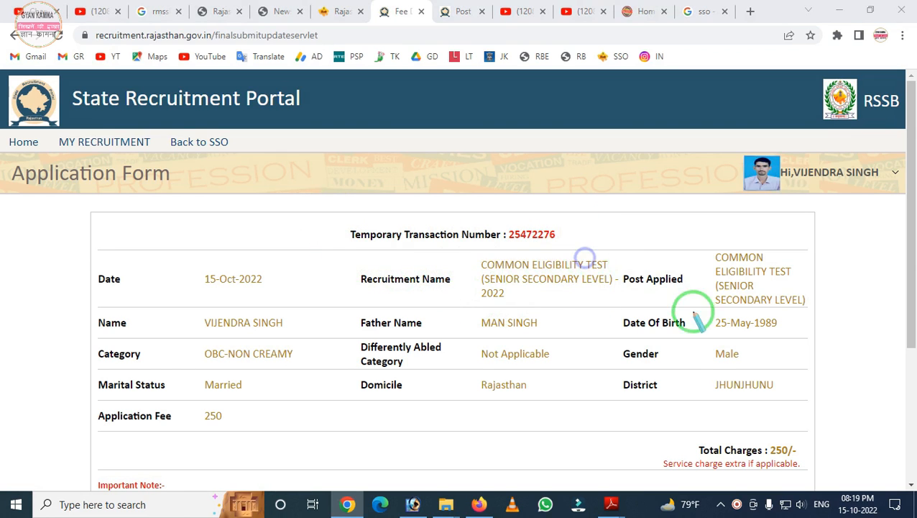
mouse_move(656, 235)
mouse_down()
mouse_move(674, 302)
mouse_move(839, 480)
mouse_up()
key(Escape)
scroll(769, 447, down, 3)
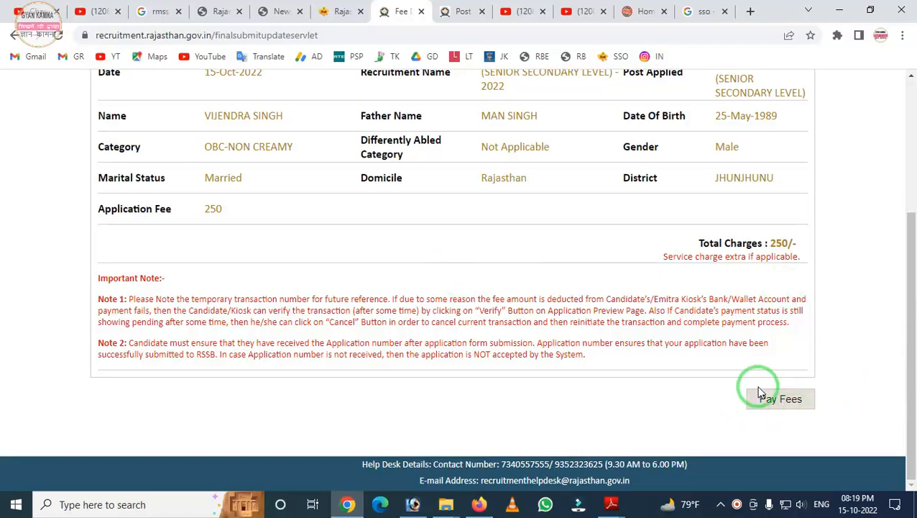
click(796, 403)
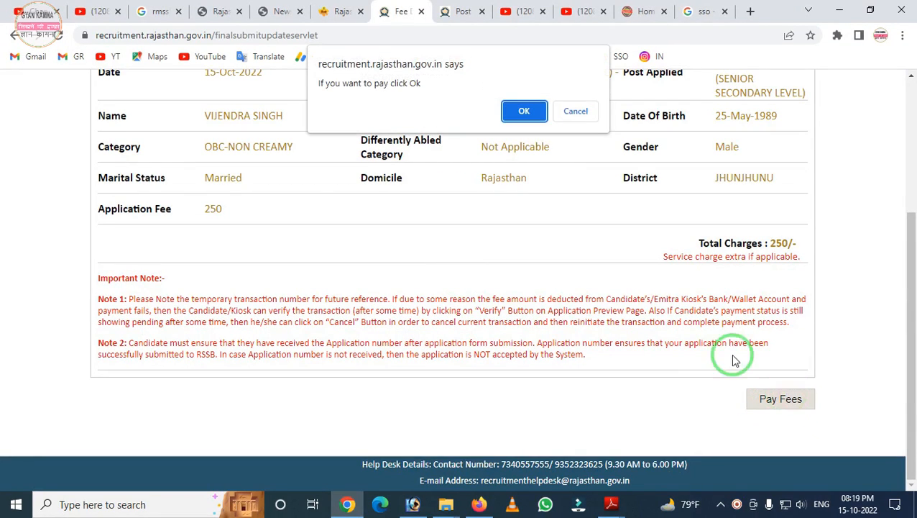
click(523, 110)
click(584, 109)
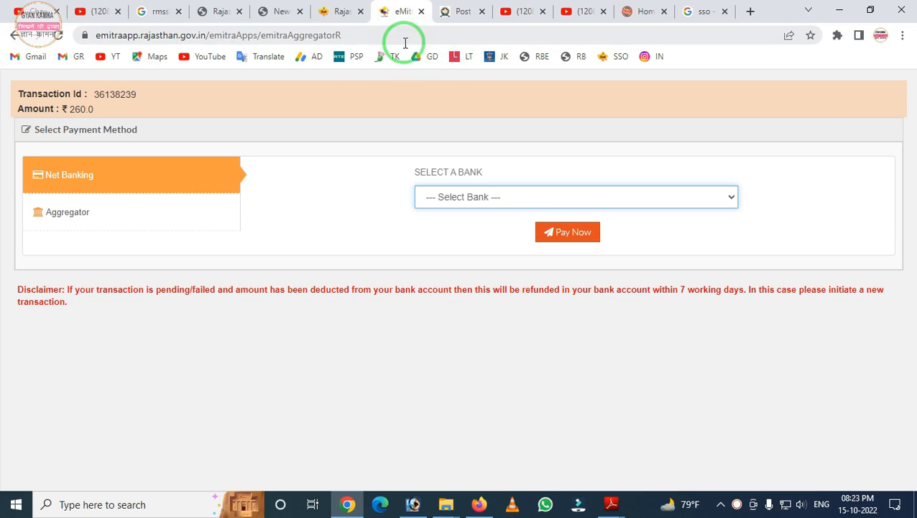
Try to return from the payment page to the earlier Rajasthan Single Sign On page in the browsing history and reload it
right_click(19, 41)
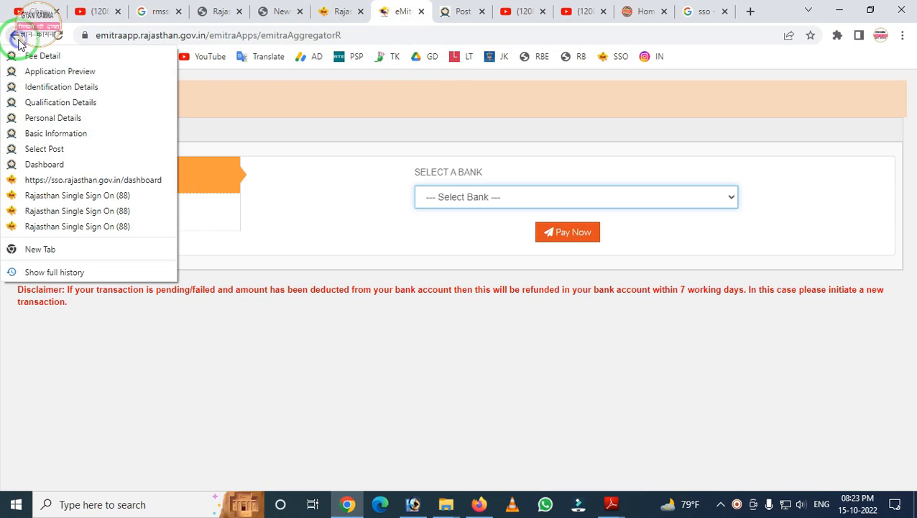
click(66, 227)
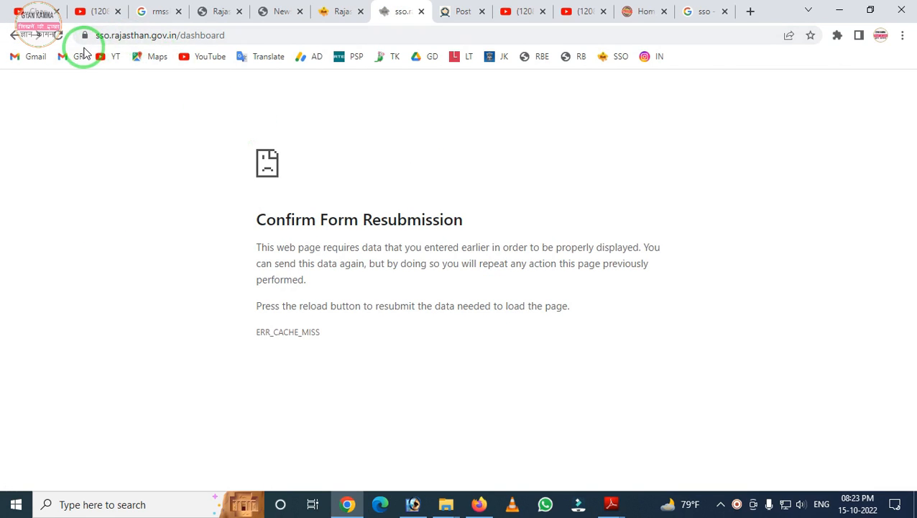
click(57, 34)
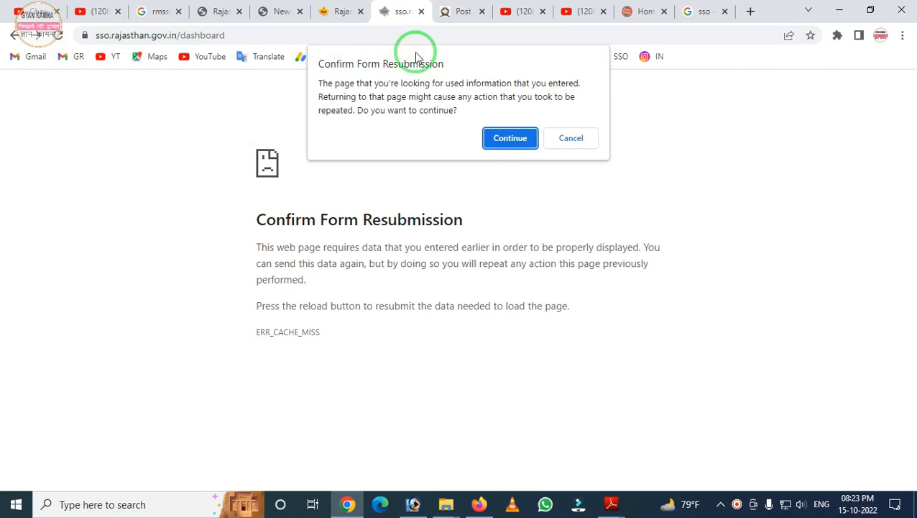
Switch to the open Rajasthan Single Sign On page, refresh it and open the Recruitment Portal from the SSO dashboard
click(354, 14)
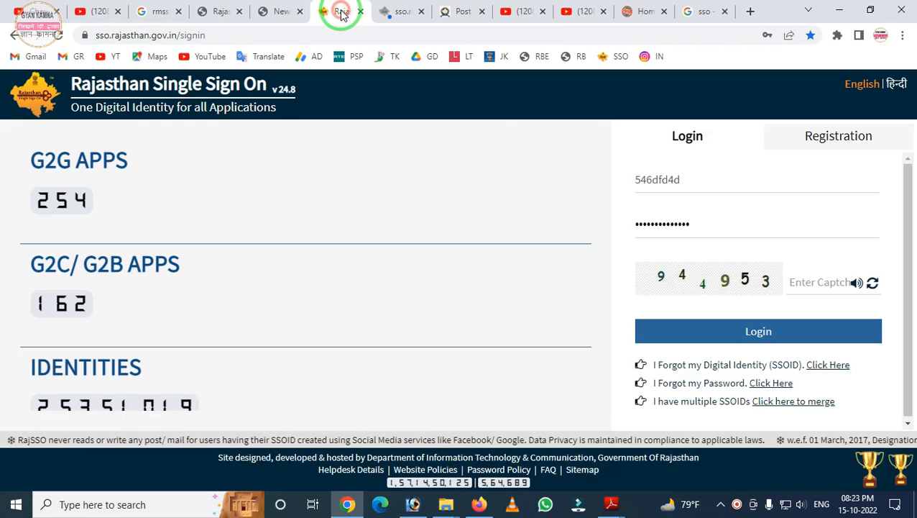
click(59, 35)
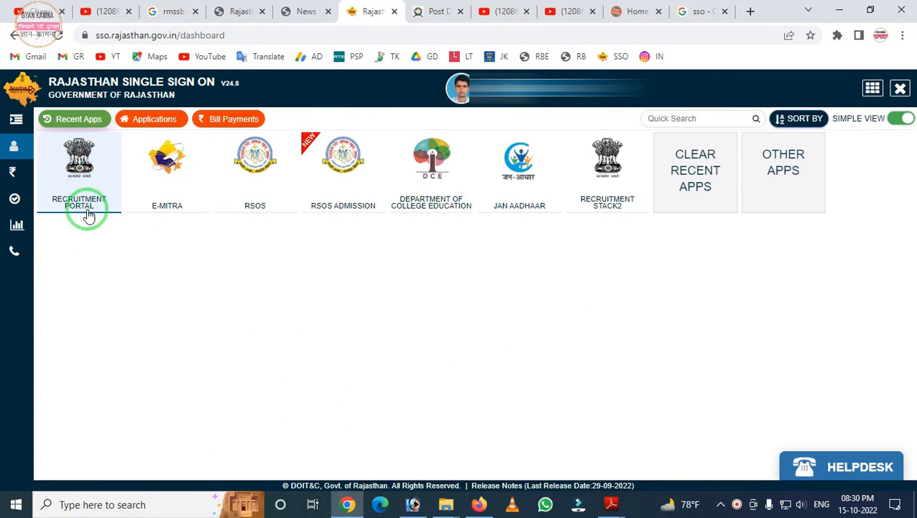
click(98, 175)
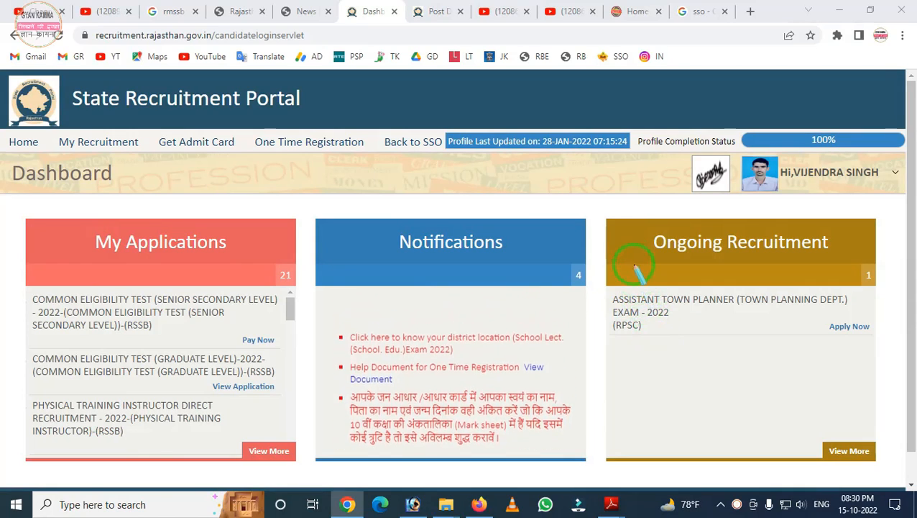
Compare Ongoing Recruitment with My Applications, and open the Common Eligibility Test (Senior Secondary Level) 2022 application for payment
mouse_move(611, 207)
mouse_down()
mouse_move(767, 353)
mouse_move(874, 364)
mouse_up()
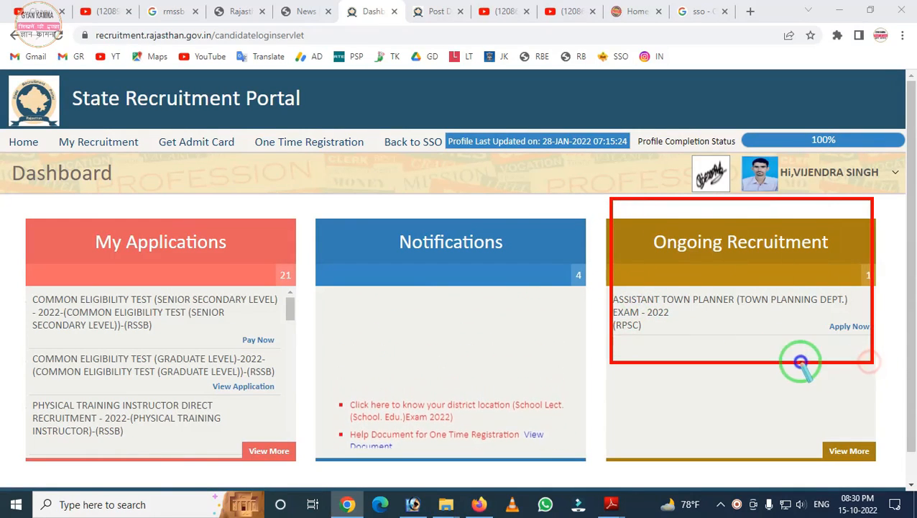
mouse_move(622, 348)
mouse_down()
mouse_move(773, 411)
mouse_move(905, 396)
mouse_up()
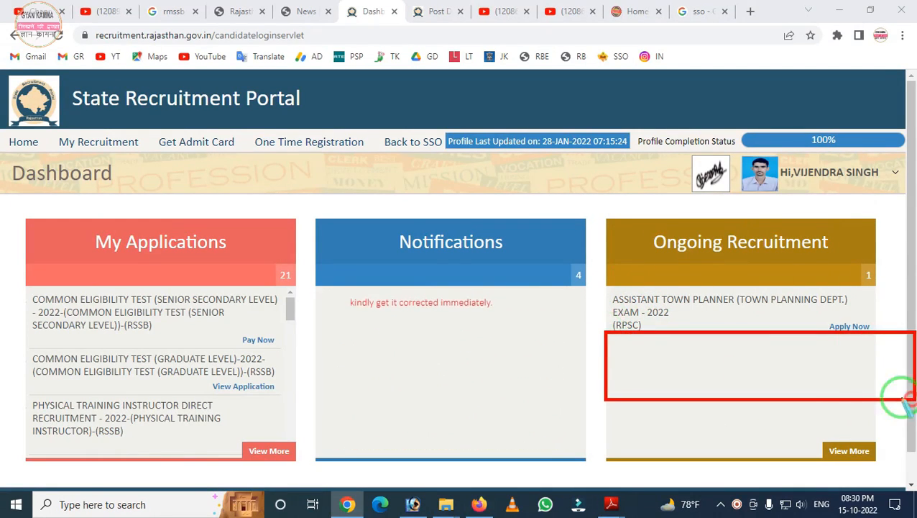
mouse_move(604, 332)
mouse_down()
mouse_move(716, 414)
mouse_move(885, 405)
mouse_up()
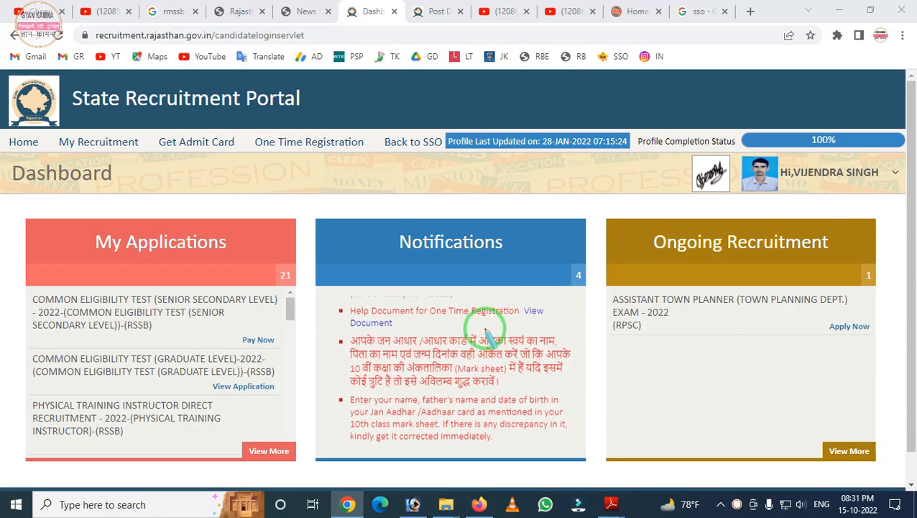
mouse_move(6, 203)
mouse_down()
mouse_move(15, 240)
mouse_move(270, 378)
mouse_move(274, 429)
mouse_up()
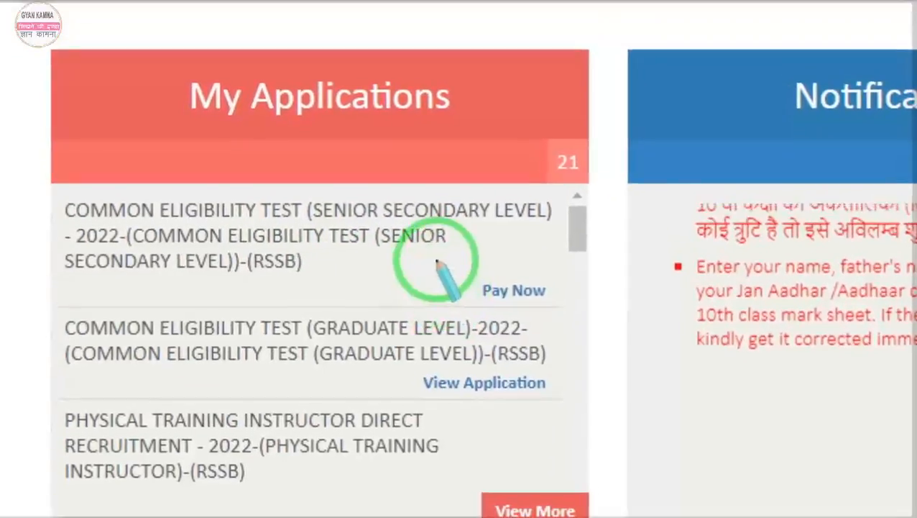
drag(425, 288, 540, 364)
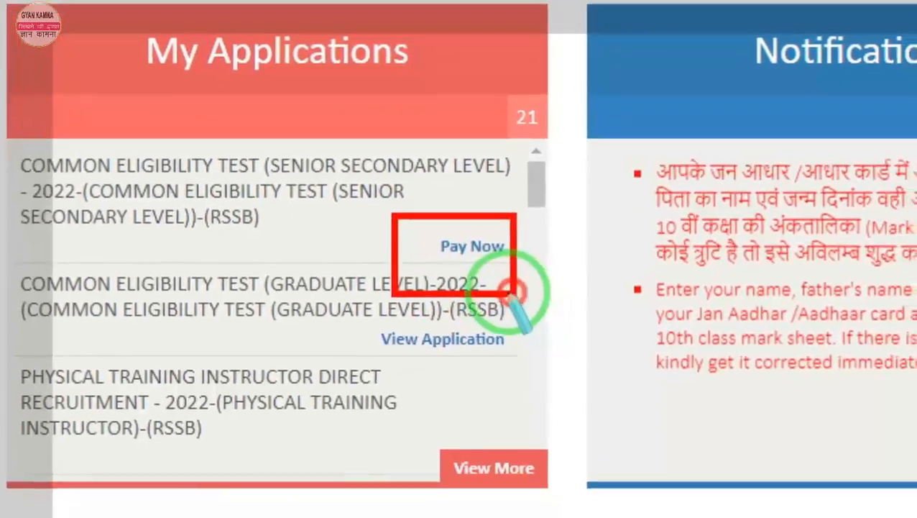
key(Escape)
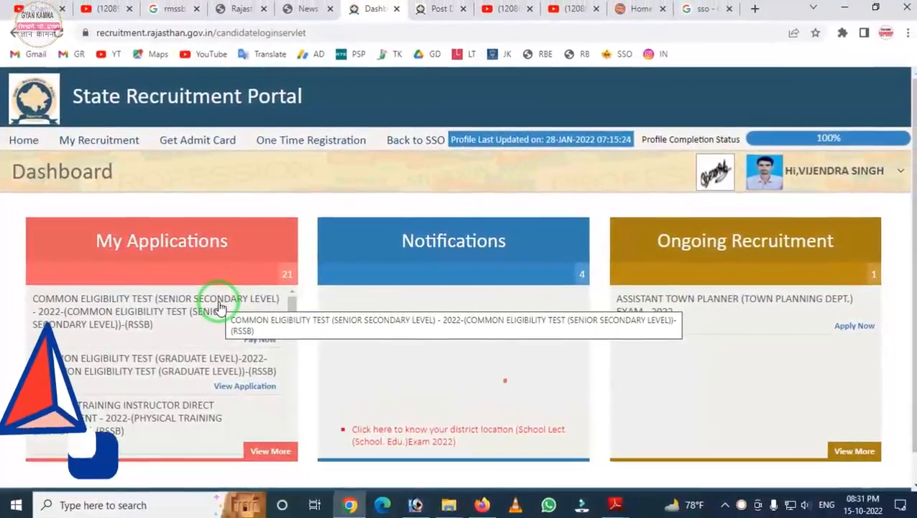
click(251, 338)
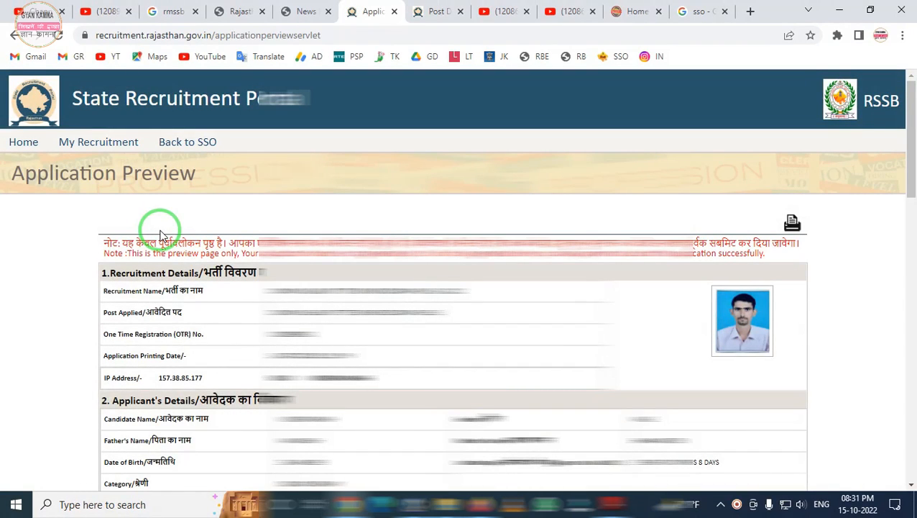
Examine the Fee Status section and its Verify option at the end of the Application Preview
scroll(731, 256, down, 15)
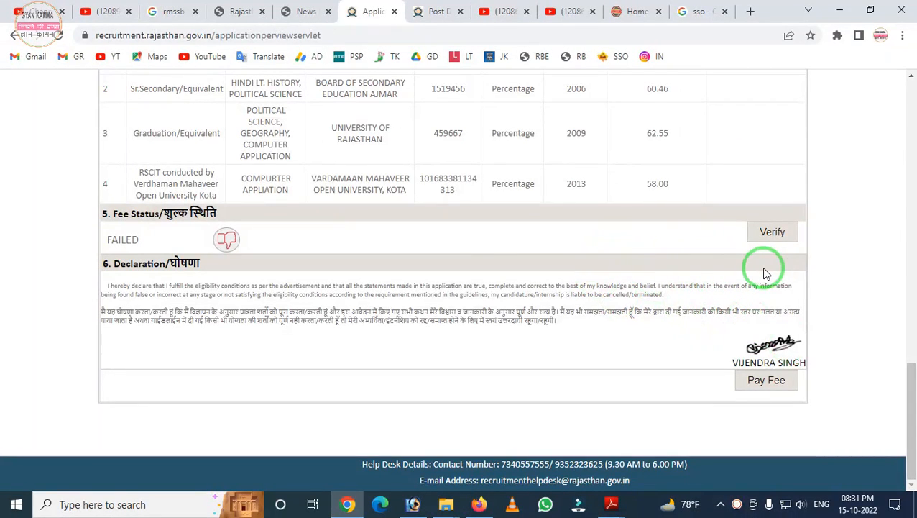
mouse_move(725, 205)
mouse_down()
mouse_move(743, 241)
mouse_move(827, 266)
mouse_up()
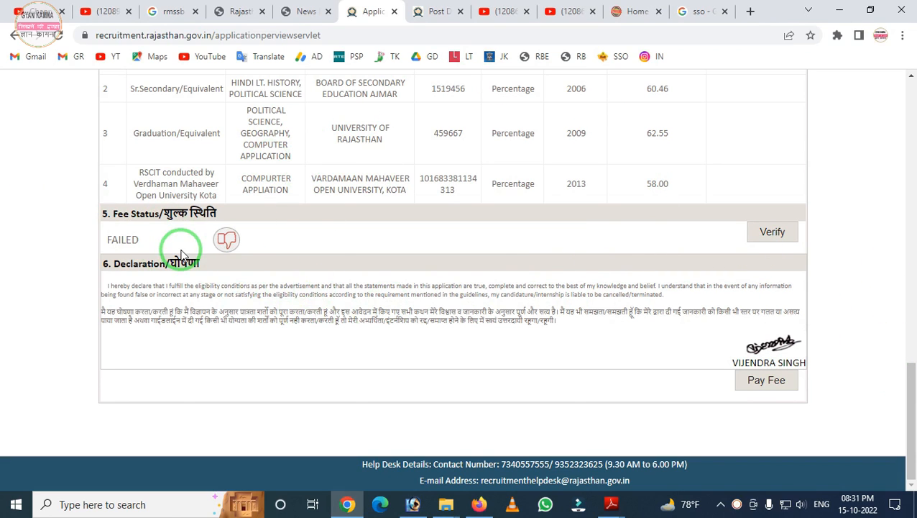
drag(55, 208, 350, 328)
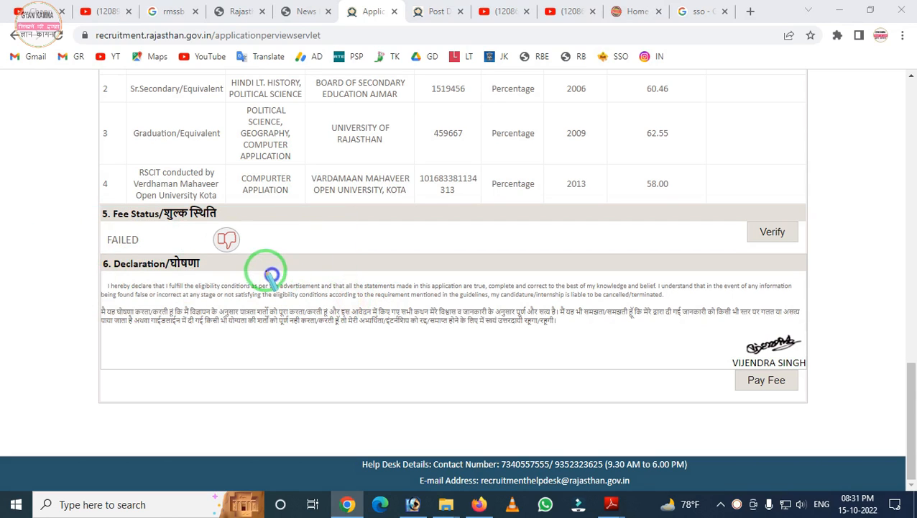
key(Escape)
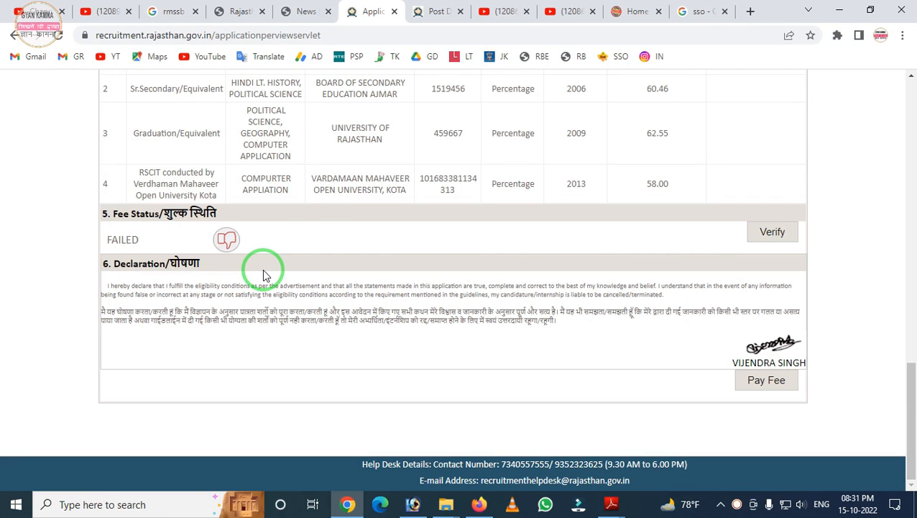
mouse_move(69, 215)
mouse_down()
mouse_move(129, 297)
mouse_move(306, 307)
mouse_up()
right_click(232, 272)
mouse_move(191, 205)
mouse_down()
mouse_move(243, 287)
mouse_move(259, 291)
mouse_up()
right_click(147, 238)
mouse_move(734, 210)
mouse_down()
mouse_move(788, 259)
mouse_move(805, 260)
mouse_up()
right_click(799, 260)
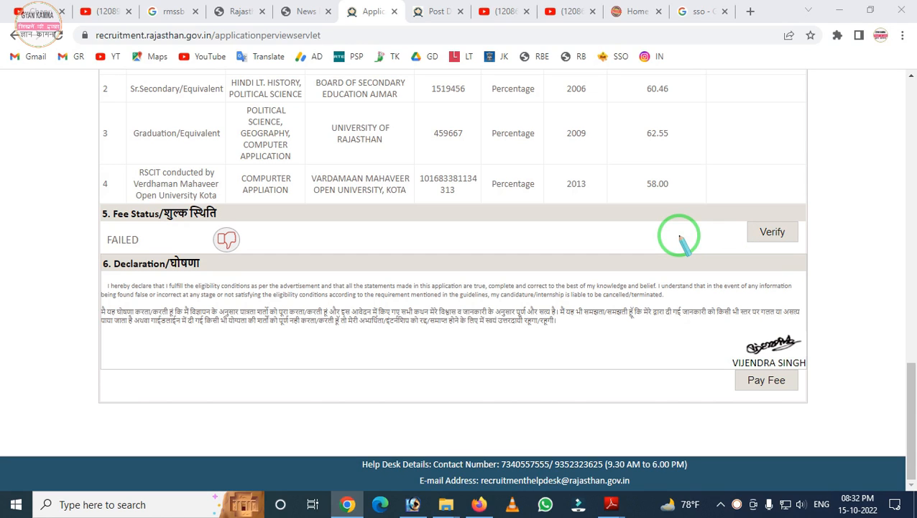
mouse_move(79, 213)
mouse_down()
mouse_move(205, 314)
mouse_move(329, 310)
mouse_up()
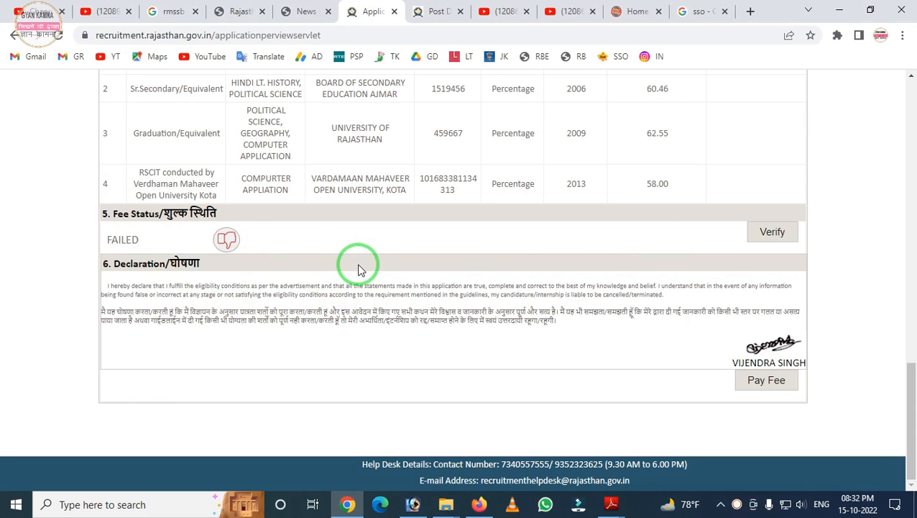
Start the application fee payment from the Application Preview and confirm it through to the eMitra payment method page
click(766, 381)
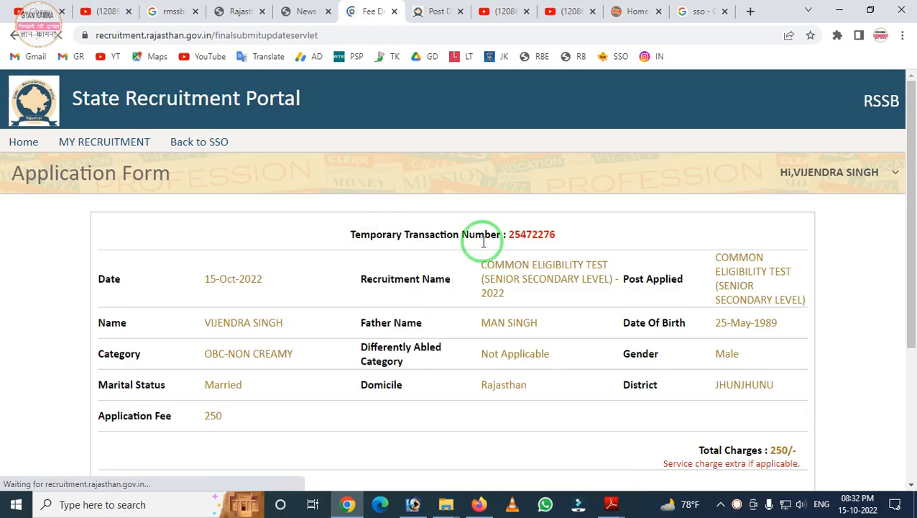
scroll(545, 273, down, 3)
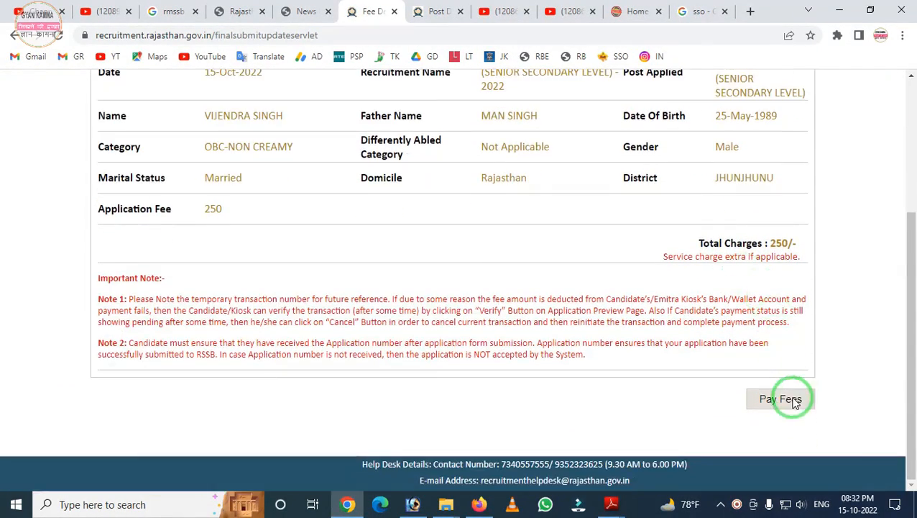
click(761, 400)
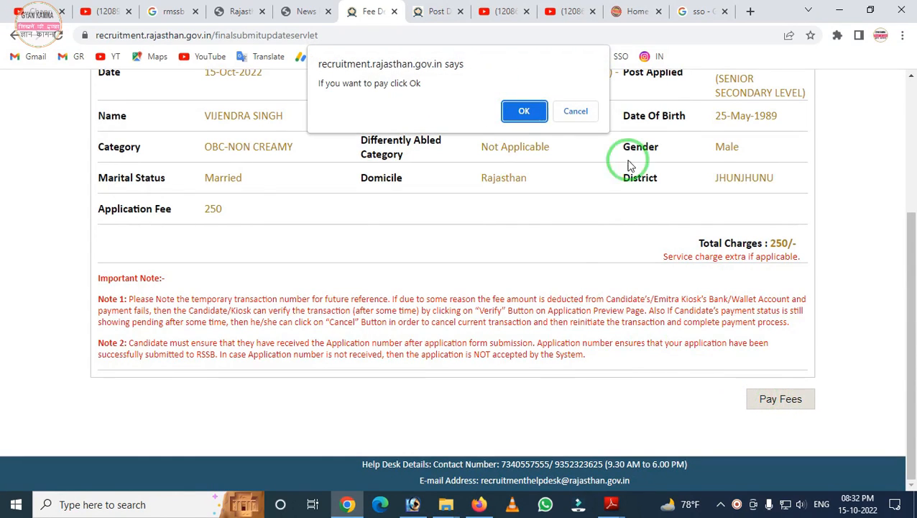
click(521, 112)
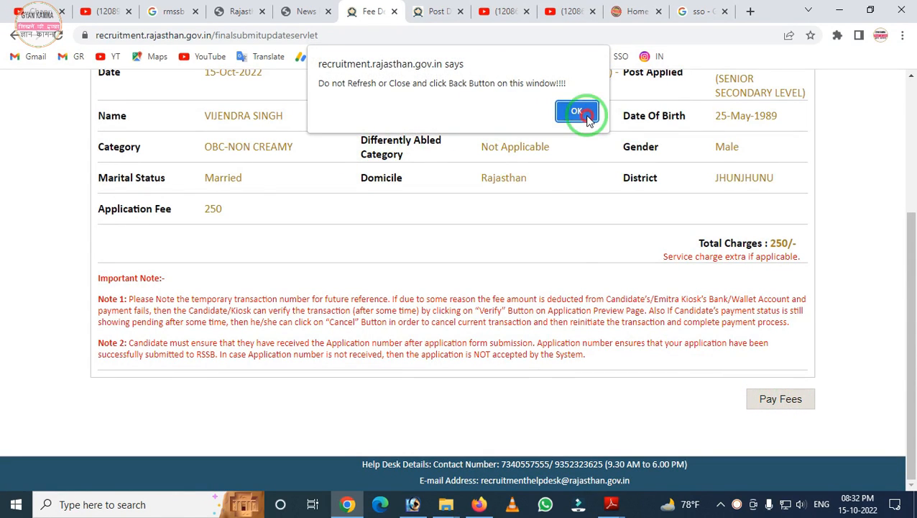
click(579, 111)
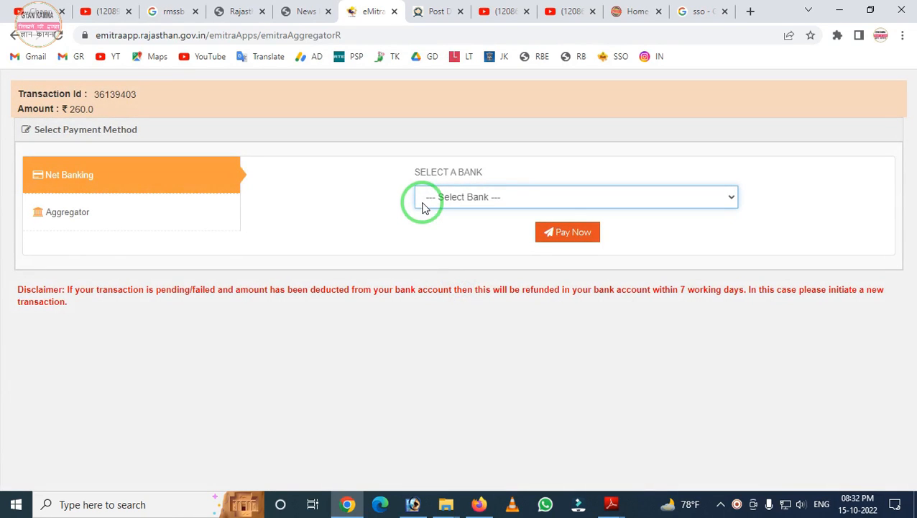
Choose STATE BANK INDIA GROUP (RPP) as the net banking bank and proceed to pay the application fee
click(437, 206)
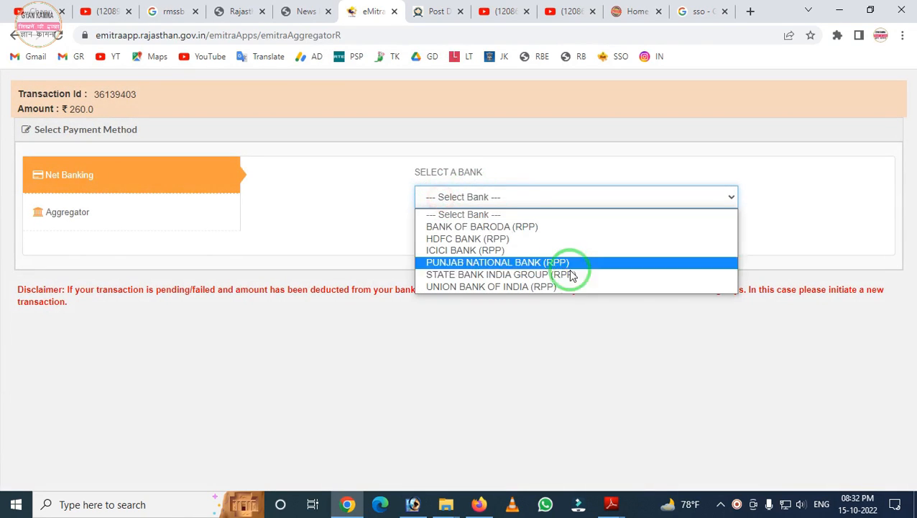
click(501, 275)
click(565, 234)
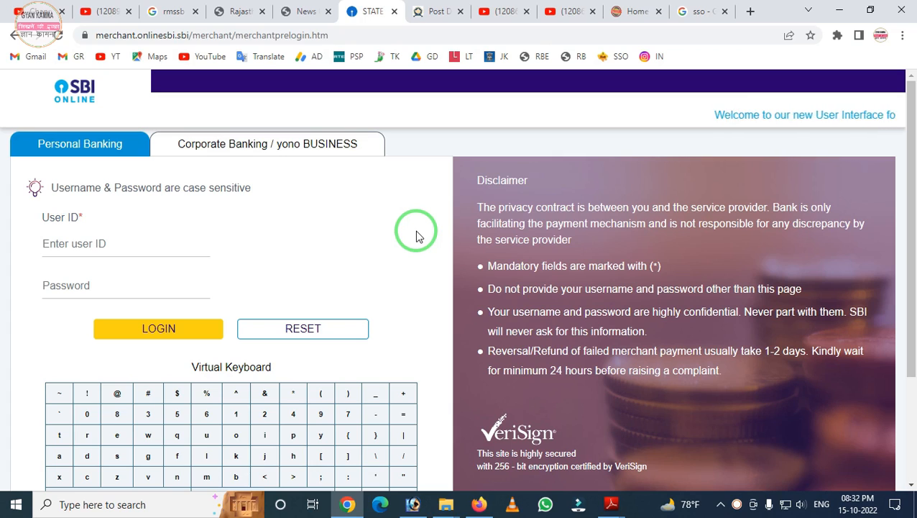
Log in to SBI Personal Banking with the user ID and password, and confirm the DOITC payment of 260.00 from the savings account
click(133, 296)
click(125, 335)
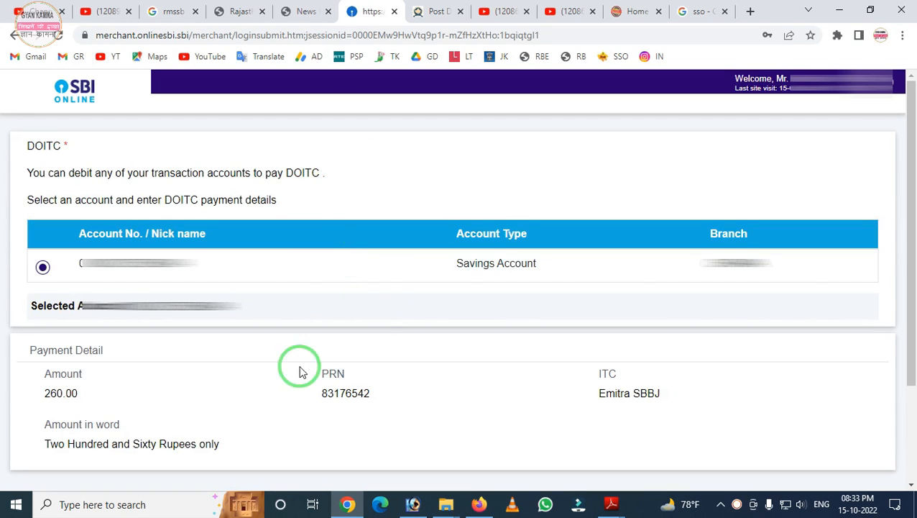
drag(10, 354, 151, 434)
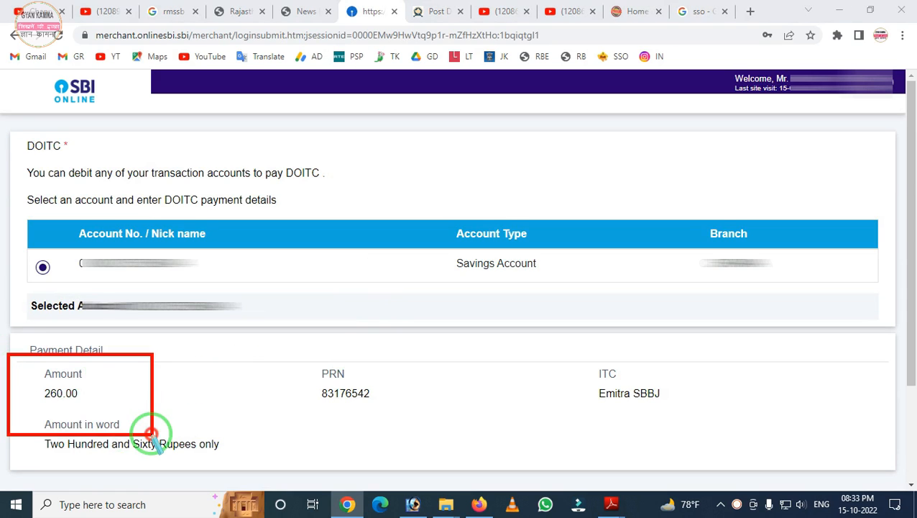
click(112, 410)
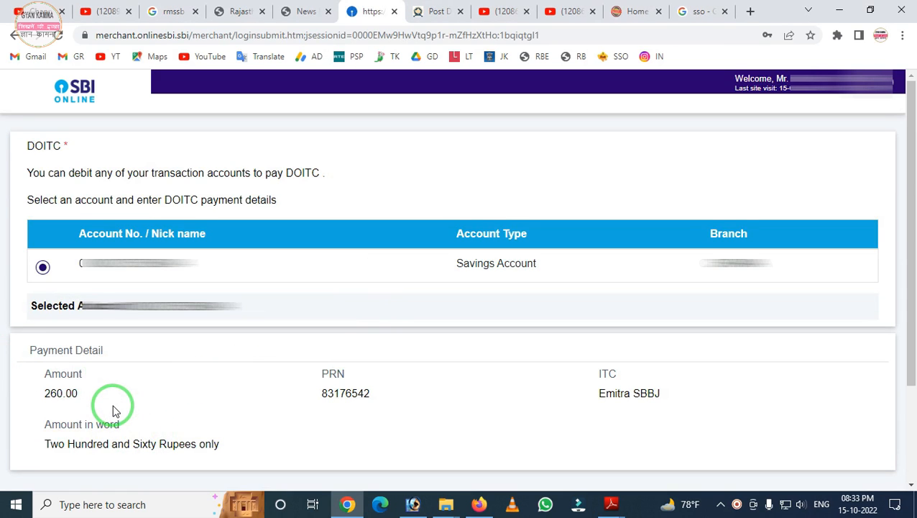
scroll(216, 388, down, 3)
mouse_move(292, 365)
mouse_down()
mouse_move(410, 446)
mouse_move(440, 453)
mouse_up()
click(365, 412)
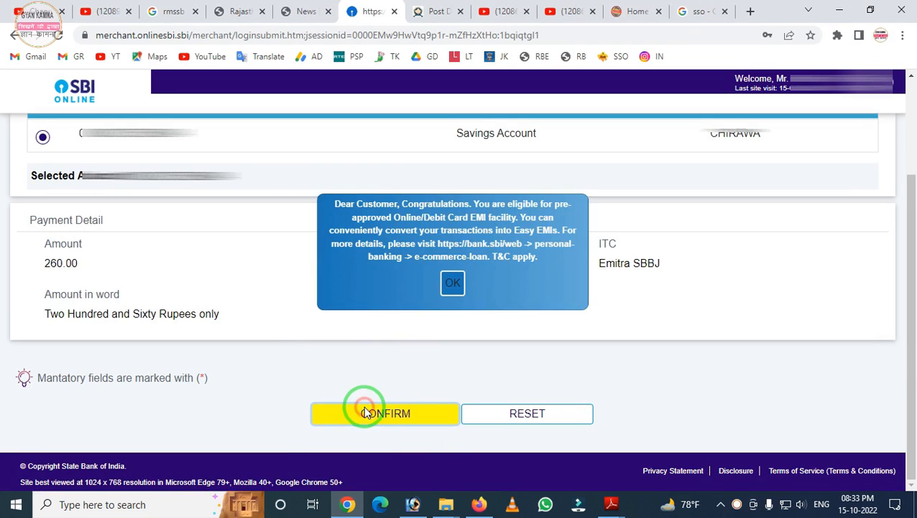
click(453, 283)
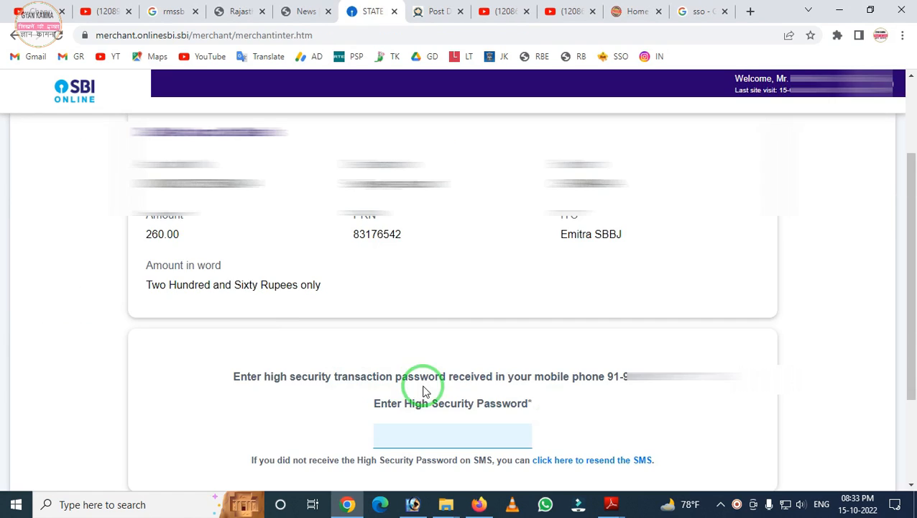
Enter the High Security Password received by SMS and confirm the transaction
mouse_move(342, 371)
mouse_down()
mouse_move(403, 445)
mouse_move(556, 468)
mouse_up()
key(Escape)
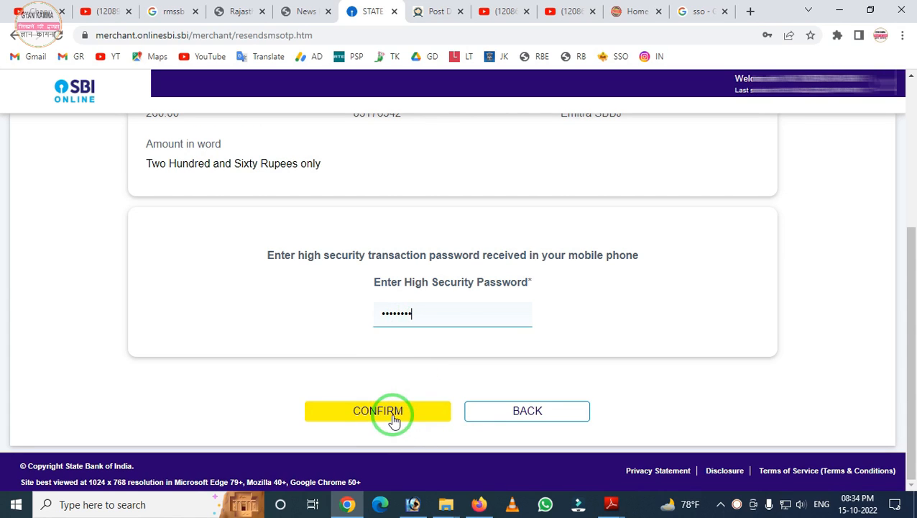
click(394, 416)
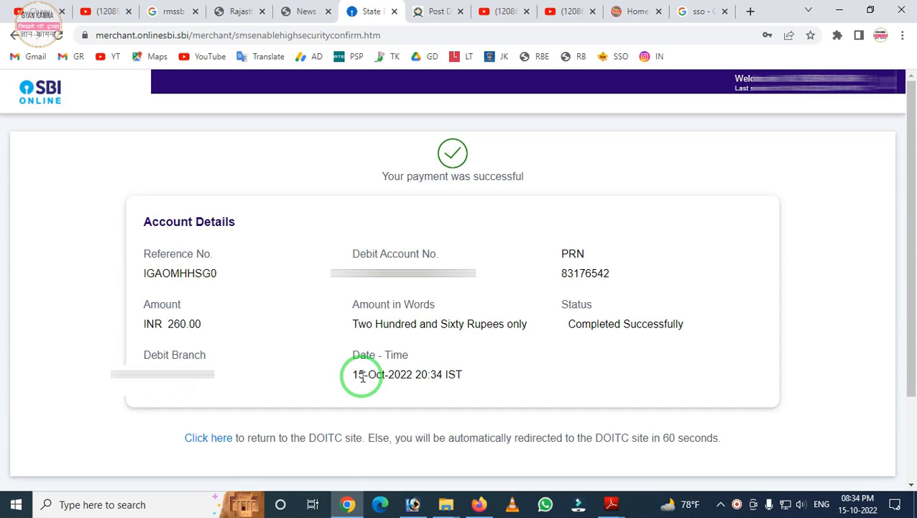
mouse_move(355, 132)
mouse_down()
mouse_move(464, 229)
mouse_move(555, 209)
mouse_up()
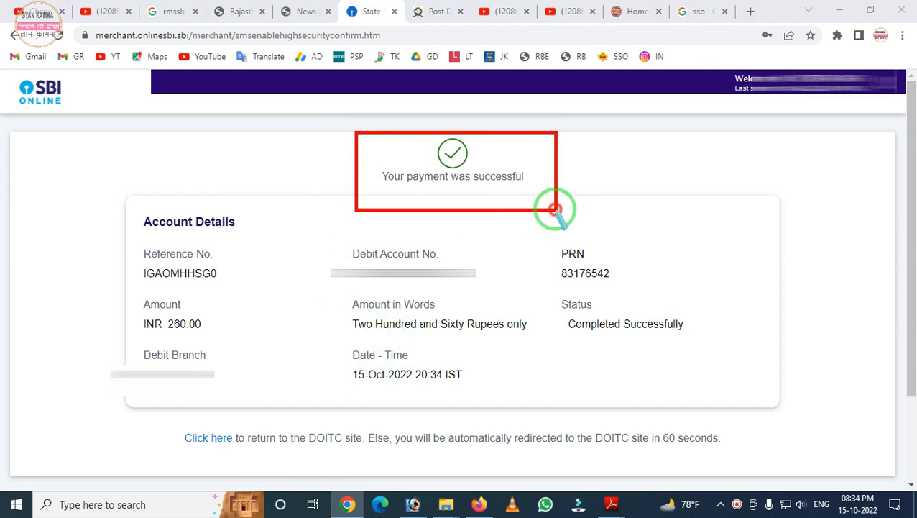
key(Escape)
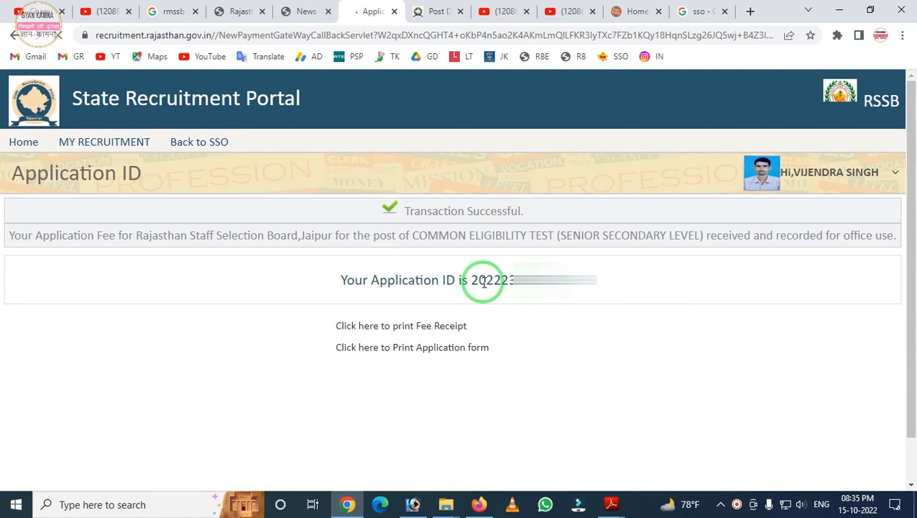
Examine the transaction message, the application ID, and the options for printing the fee receipt and application form
key(ctrl+2)
mouse_move(352, 166)
mouse_down()
mouse_move(512, 236)
mouse_move(555, 239)
mouse_up()
right_click(555, 239)
mouse_move(302, 256)
mouse_down()
mouse_move(432, 291)
mouse_move(626, 307)
mouse_up()
right_click(505, 302)
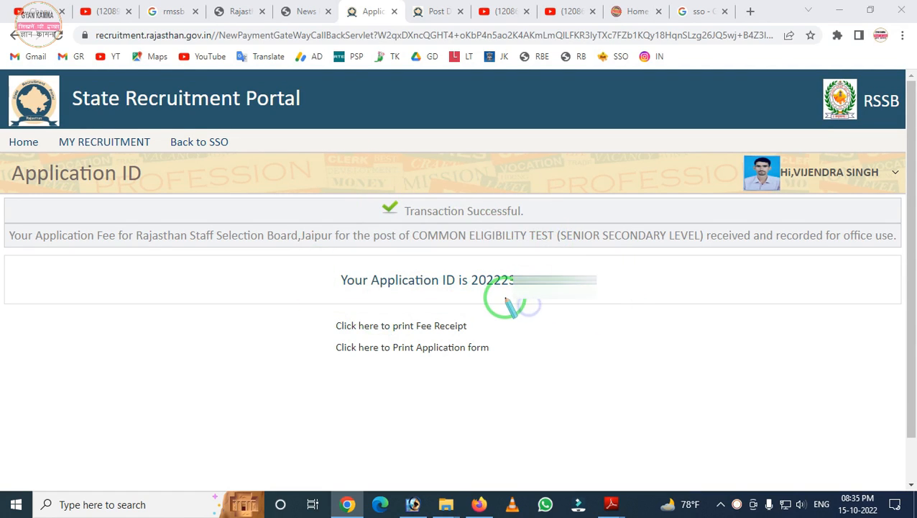
drag(460, 256, 600, 319)
right_click(599, 319)
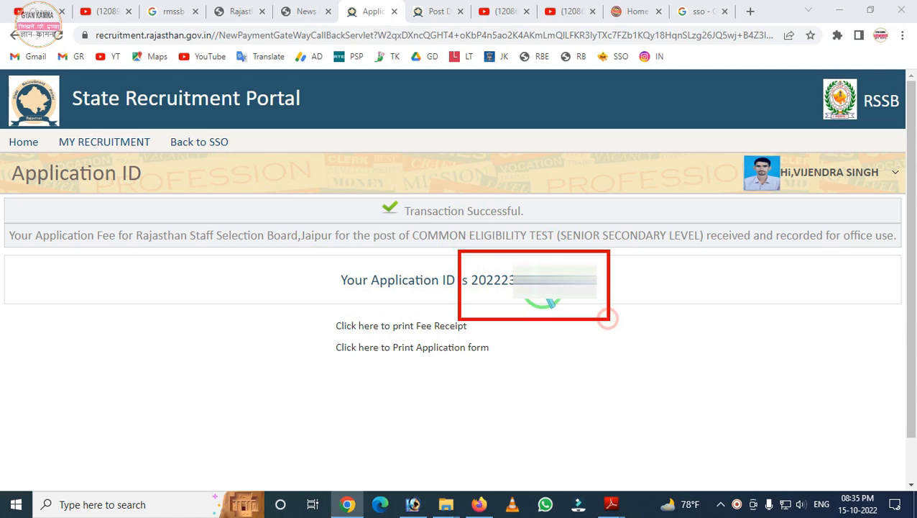
drag(297, 300, 522, 418)
right_click(418, 385)
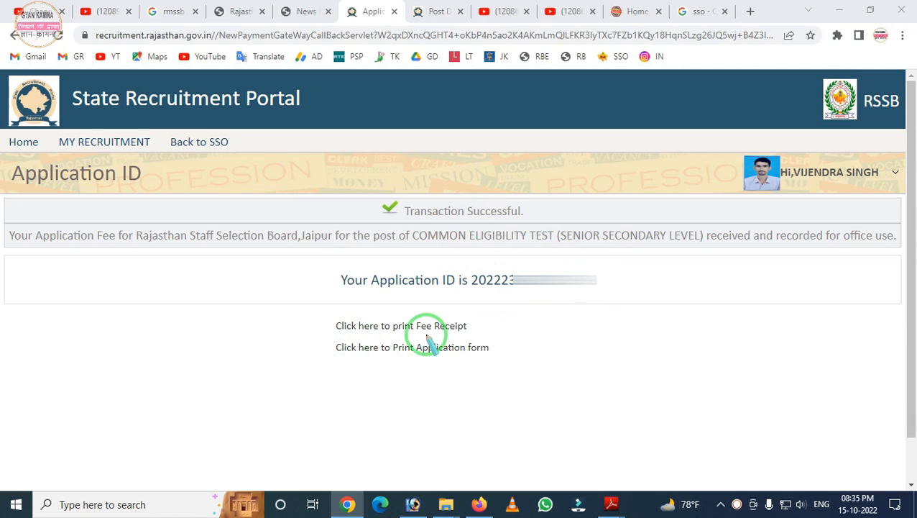
drag(309, 302, 591, 343)
right_click(592, 344)
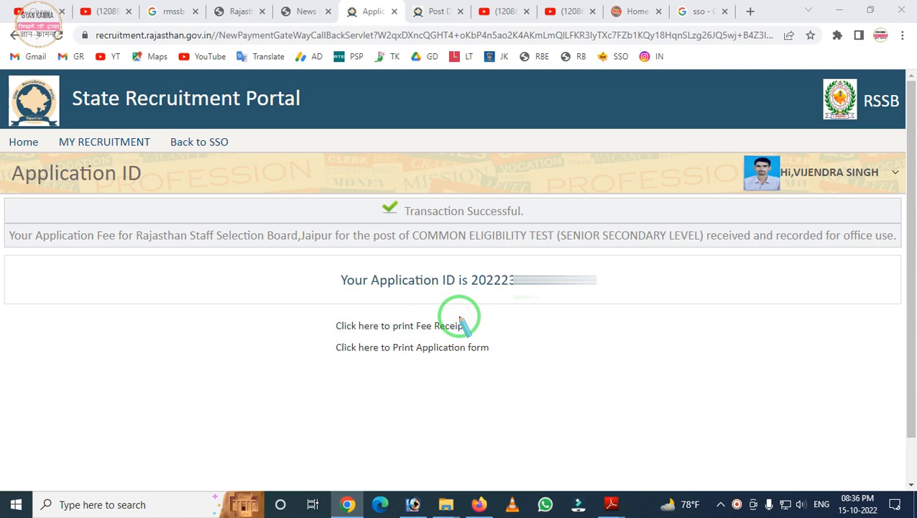
Open the fee receipt and save it from its print view as a PDF named Fee Receipt in the Downloads folder
click(425, 329)
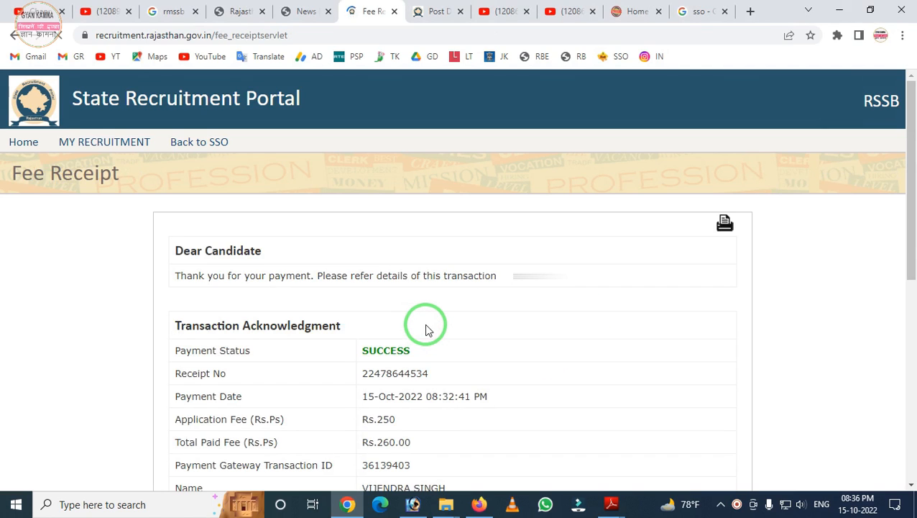
scroll(425, 328, down, 3)
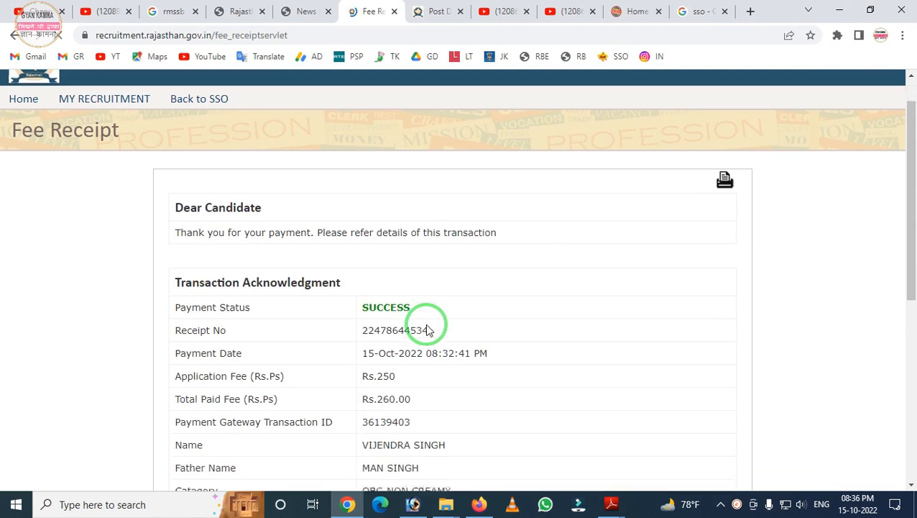
drag(317, 179, 433, 251)
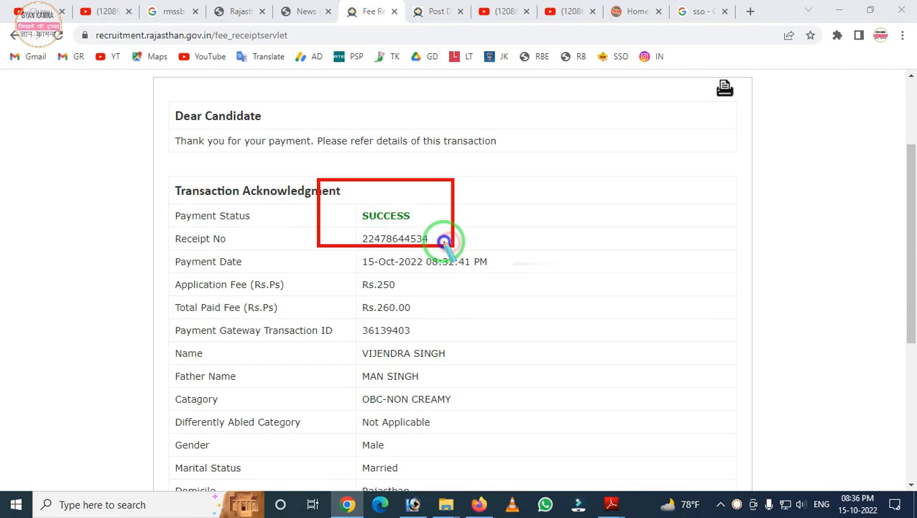
scroll(356, 215, down, 3)
scroll(406, 280, down, 2)
scroll(477, 312, up, 6)
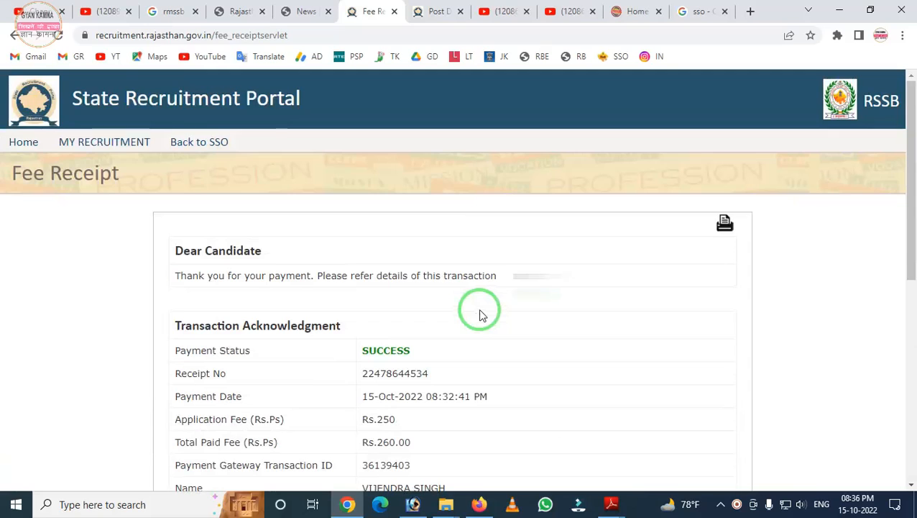
click(724, 224)
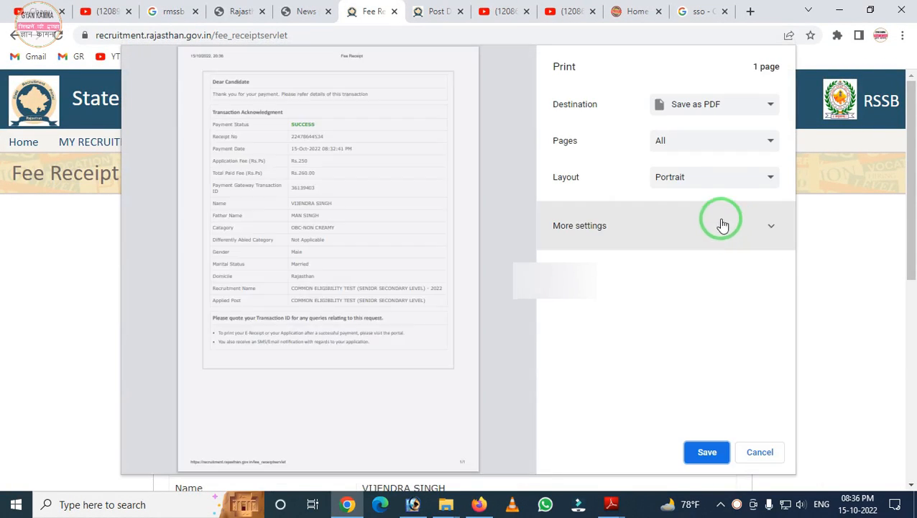
click(707, 451)
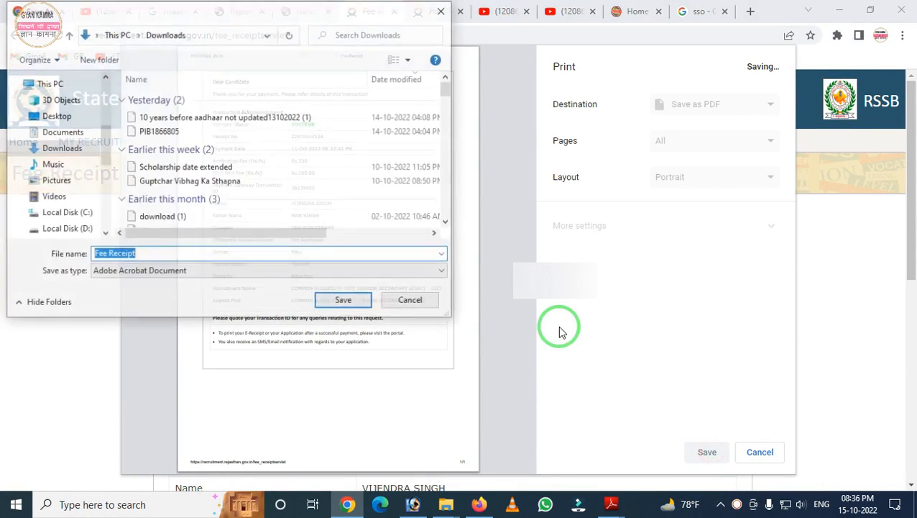
click(340, 303)
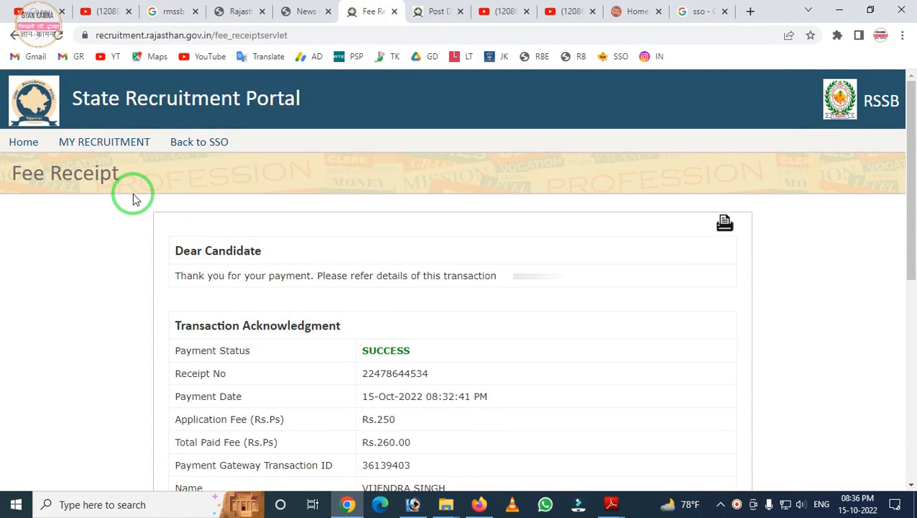
scroll(244, 259, down, 5)
scroll(244, 260, up, 5)
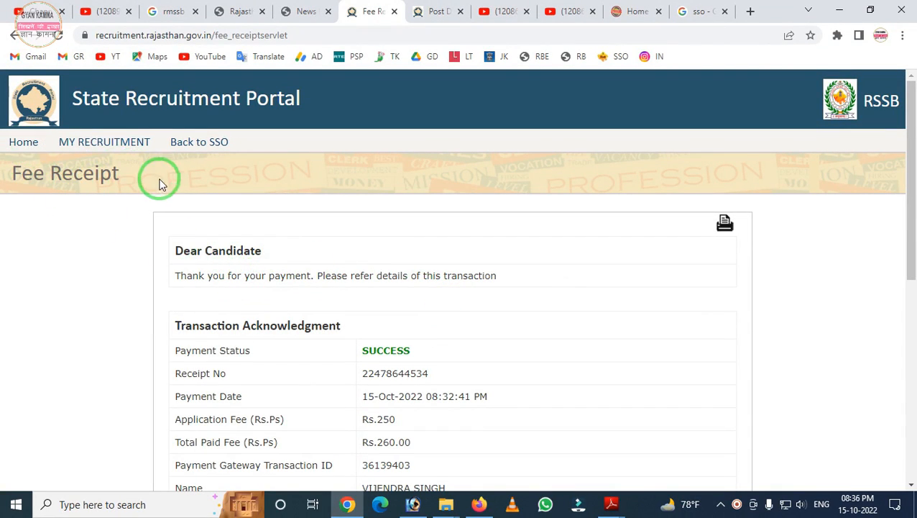
Return to the recruitment dashboard and open the Common Eligibility Test (Senior Secondary Level) 2022 application from My Applications
key(ctrl+2)
drag(2, 138, 29, 171)
click(13, 144)
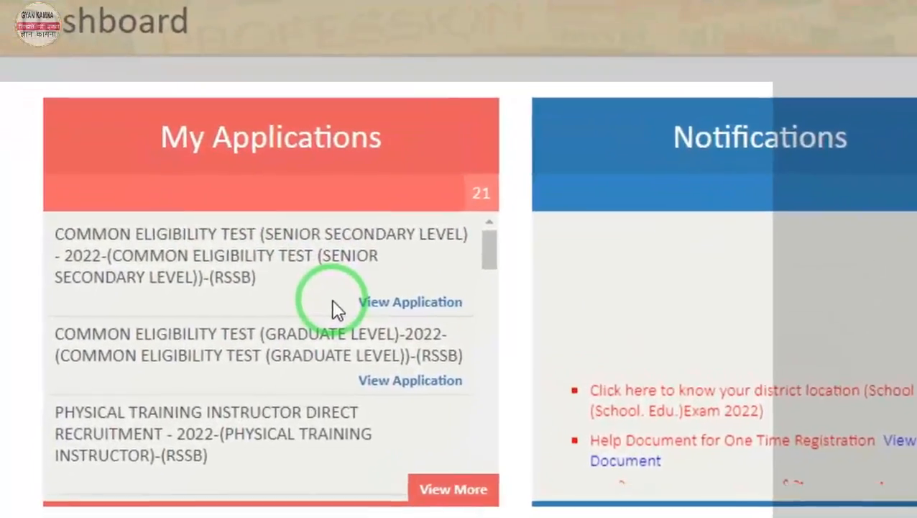
key(ctrl+alt+d)
drag(236, 310, 254, 343)
mouse_move(375, 287)
mouse_down()
mouse_move(483, 325)
mouse_move(521, 322)
mouse_up()
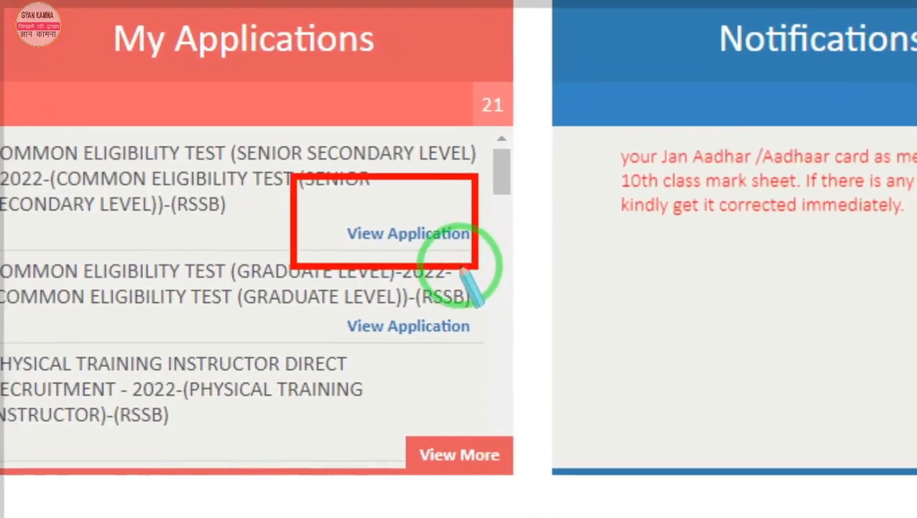
key(ctrl+z)
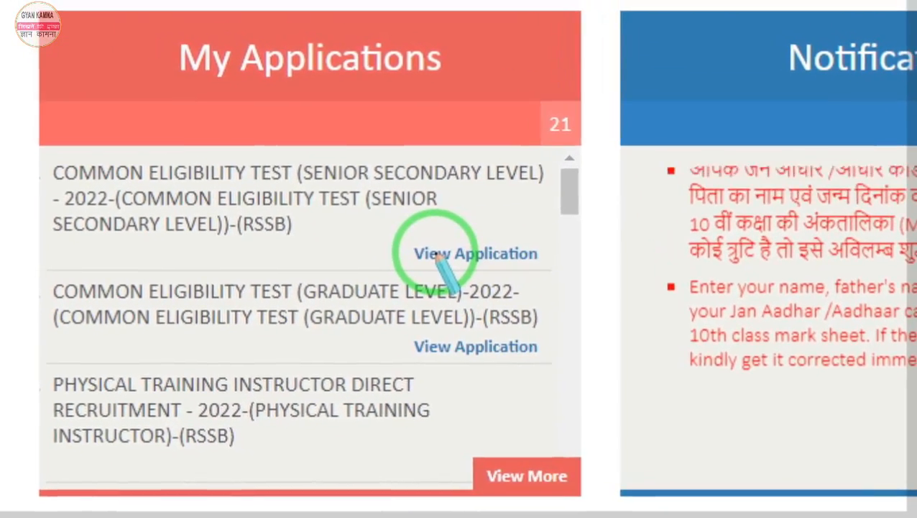
key(Escape)
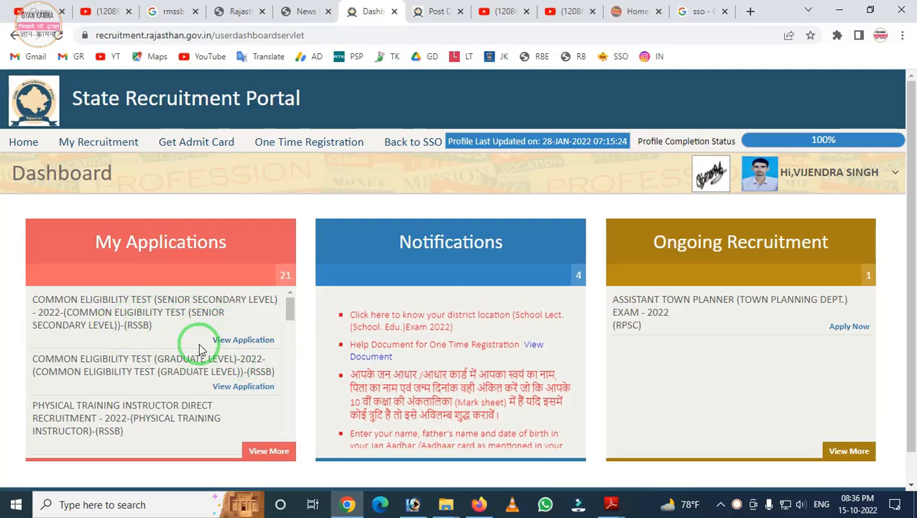
click(243, 341)
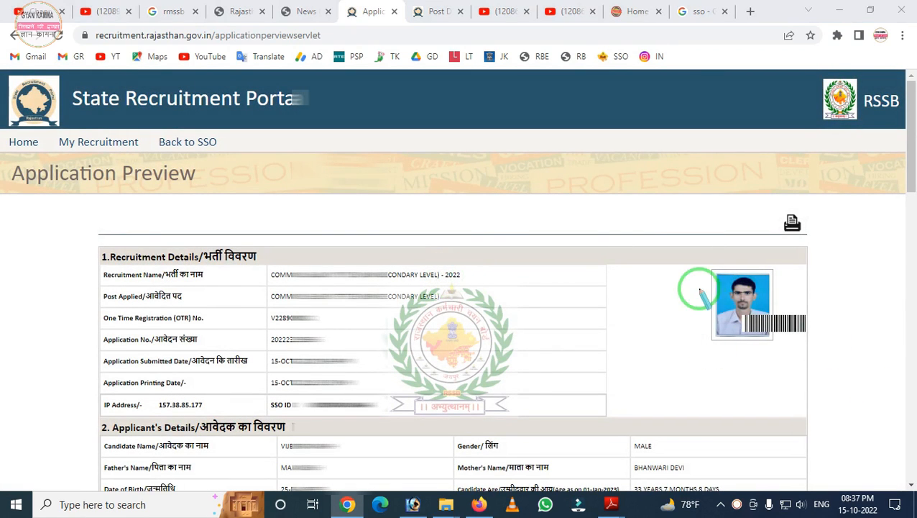
Examine the photo barcode and board watermark on the Application Preview, and the payment details in its Fee Status section
drag(701, 290, 828, 368)
mouse_move(348, 256)
mouse_down()
mouse_move(430, 436)
mouse_move(580, 440)
mouse_up()
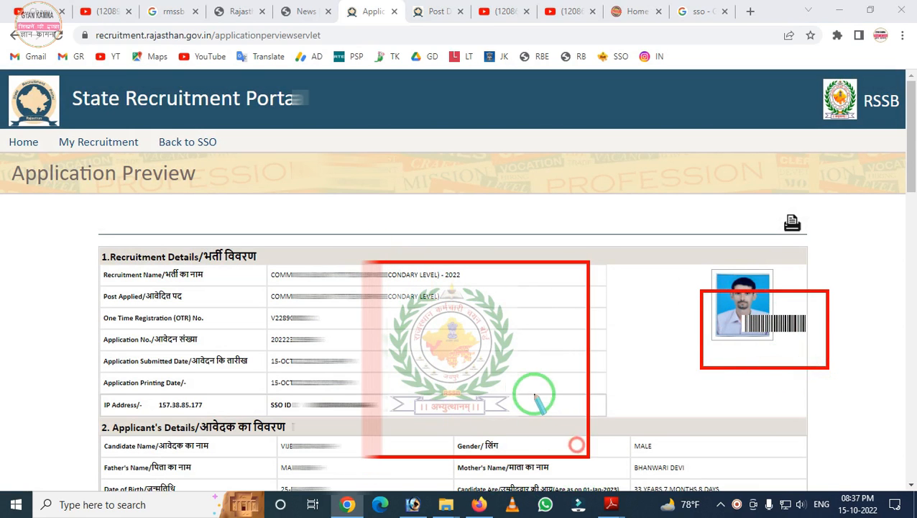
key(Escape)
scroll(471, 370, down, 6)
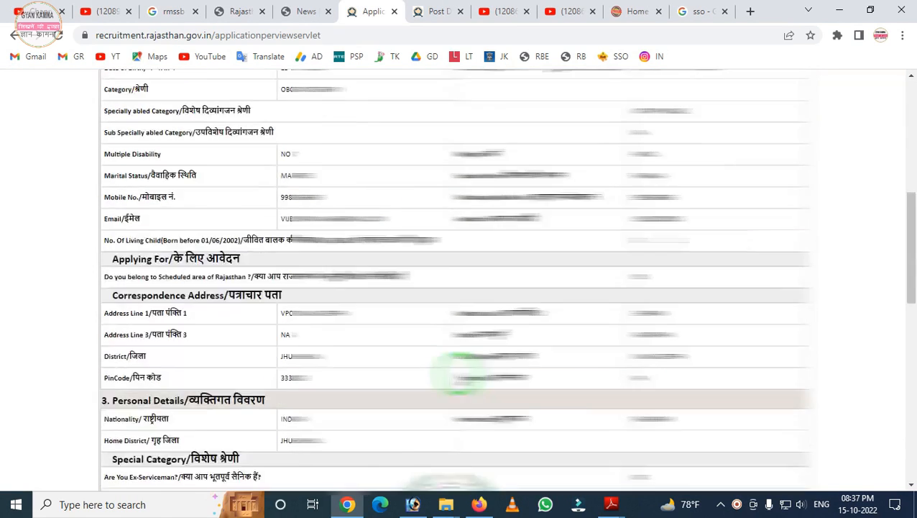
scroll(453, 378, down, 3)
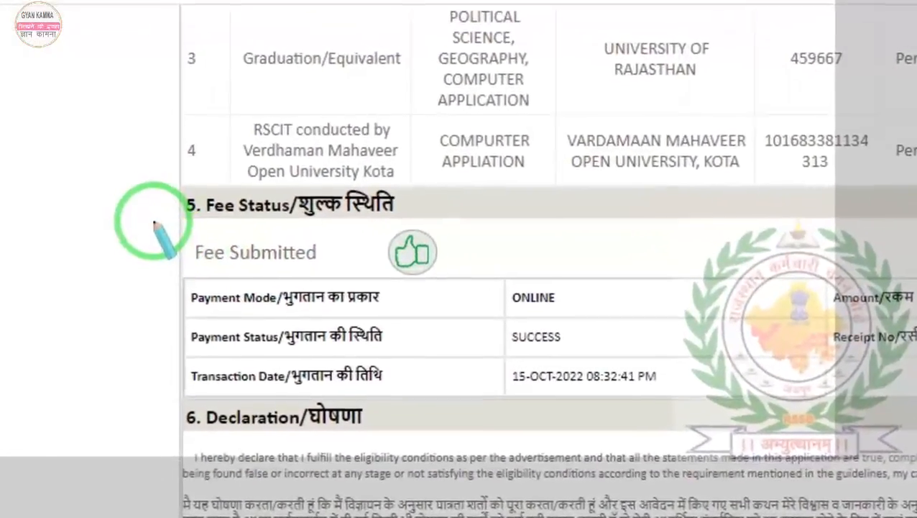
mouse_move(143, 208)
mouse_down()
mouse_move(239, 259)
mouse_move(304, 268)
mouse_up()
right_click(353, 270)
mouse_move(376, 206)
mouse_down()
mouse_move(480, 282)
mouse_move(514, 278)
mouse_up()
right_click(481, 277)
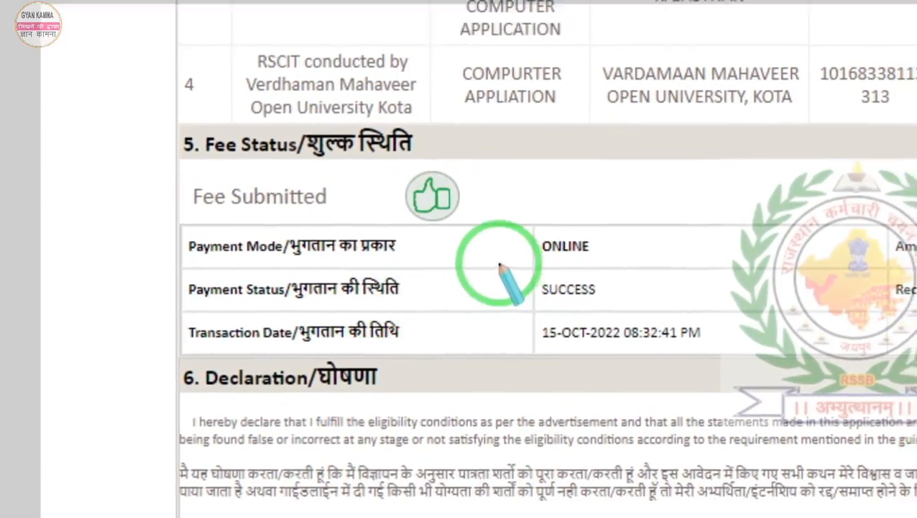
drag(516, 308, 636, 345)
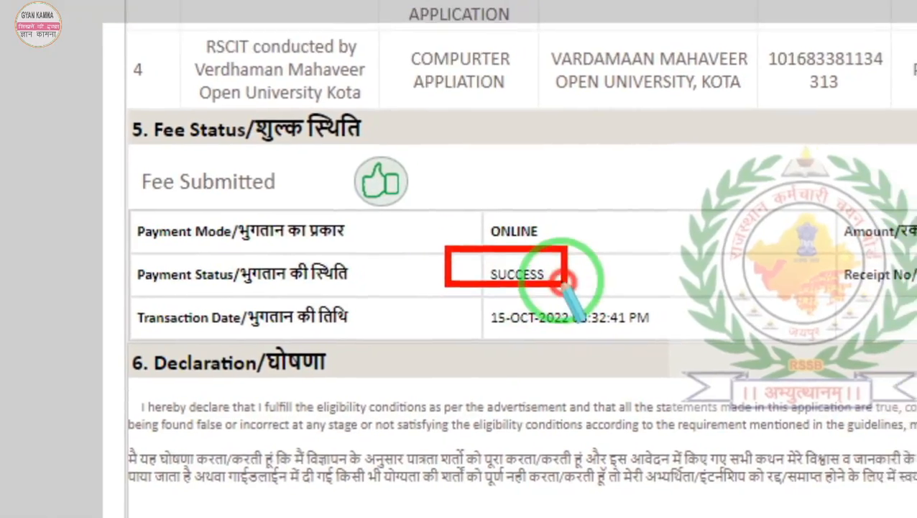
right_click(639, 335)
mouse_move(671, 200)
mouse_down()
mouse_move(717, 317)
mouse_move(753, 323)
mouse_up()
right_click(590, 276)
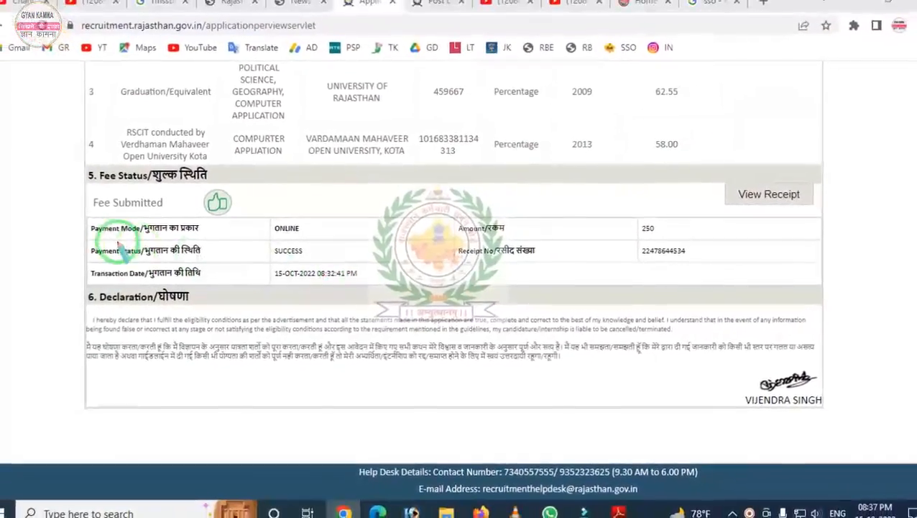
mouse_move(50, 171)
mouse_down()
mouse_move(279, 230)
mouse_move(381, 222)
mouse_up()
right_click(225, 205)
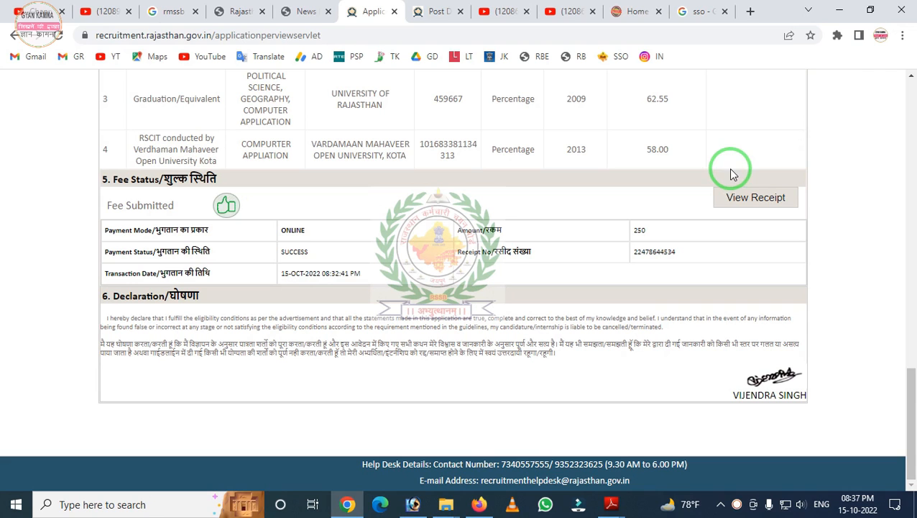
Save the application form from the Application Preview's print view as a PDF named Application Preview in the Downloads folder
drag(629, 141, 861, 248)
mouse_move(488, 217)
mouse_down()
mouse_move(599, 321)
mouse_move(703, 324)
mouse_up()
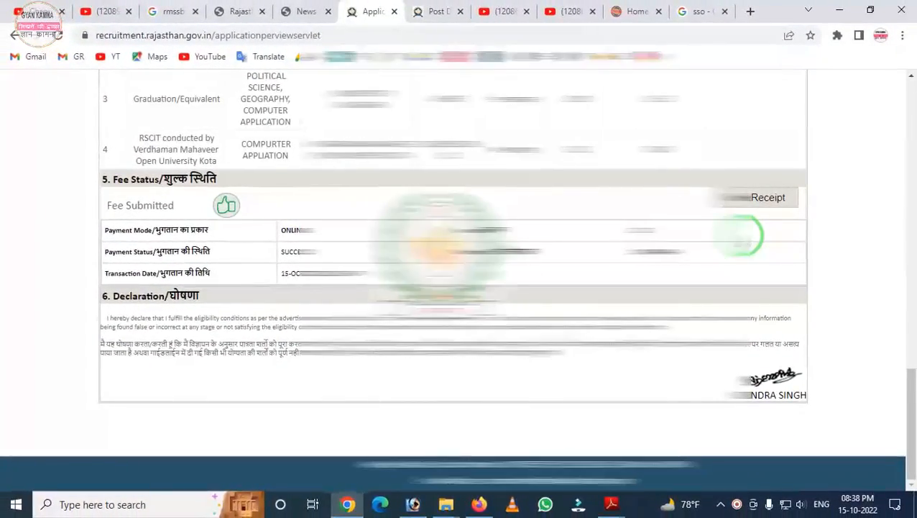
scroll(827, 259, up, 20)
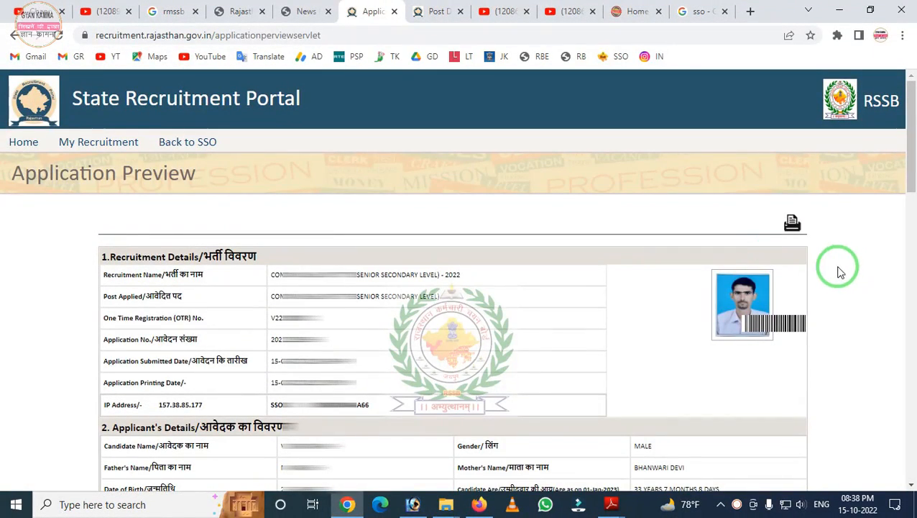
click(792, 224)
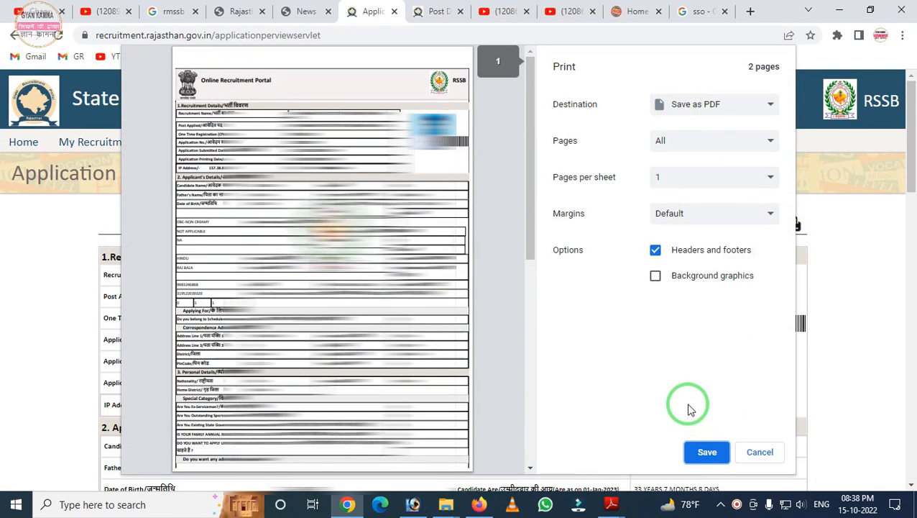
click(712, 451)
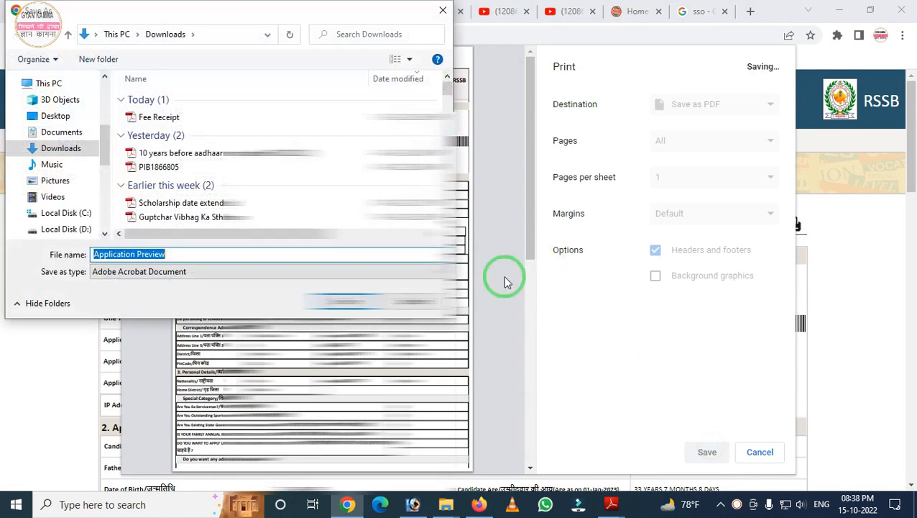
click(342, 301)
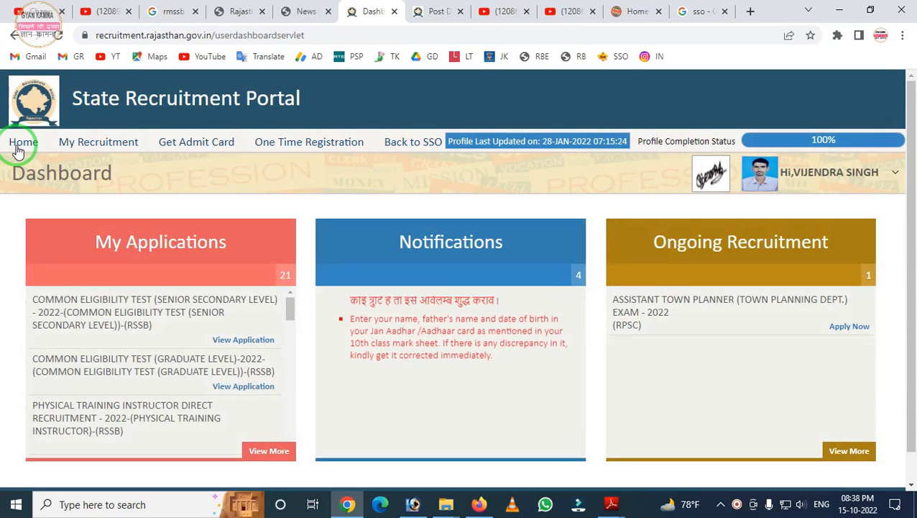
Switch to the GYAN KAMNA YouTube channel and look through its uploaded videos
click(107, 11)
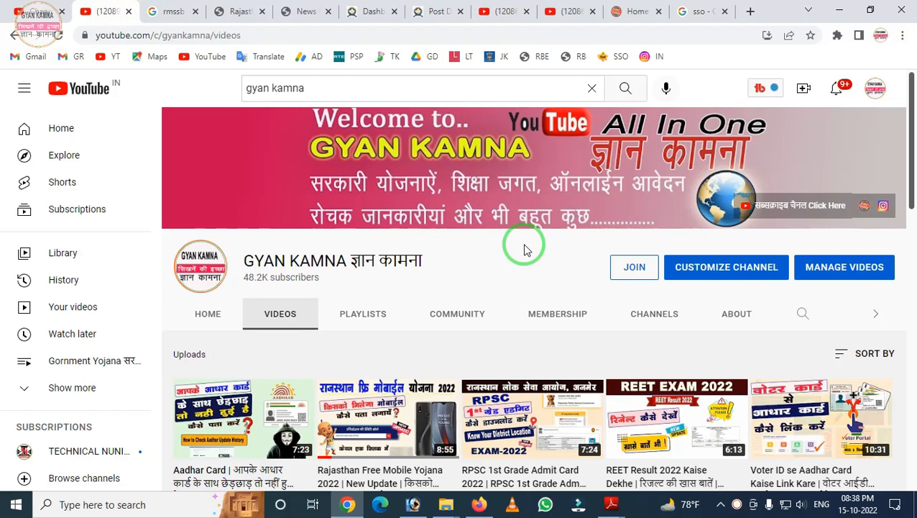
scroll(524, 249, down, 2)
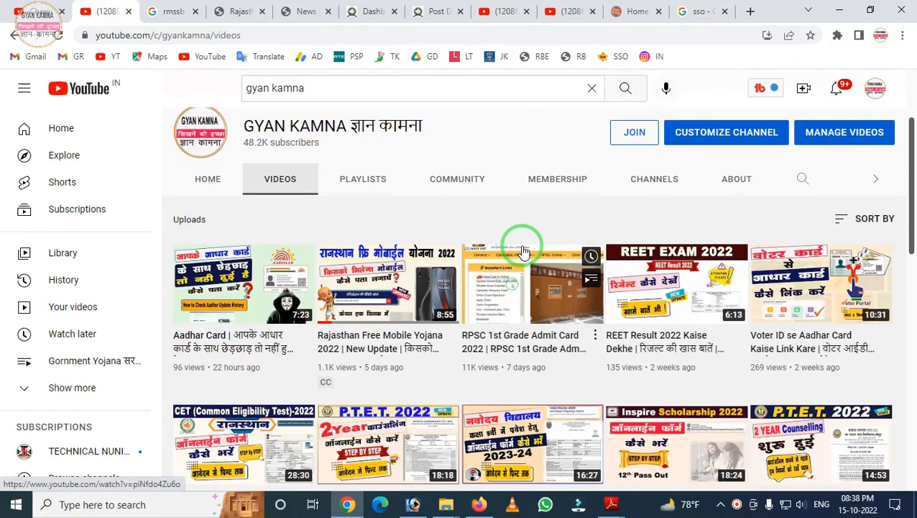
scroll(595, 244, down, 2)
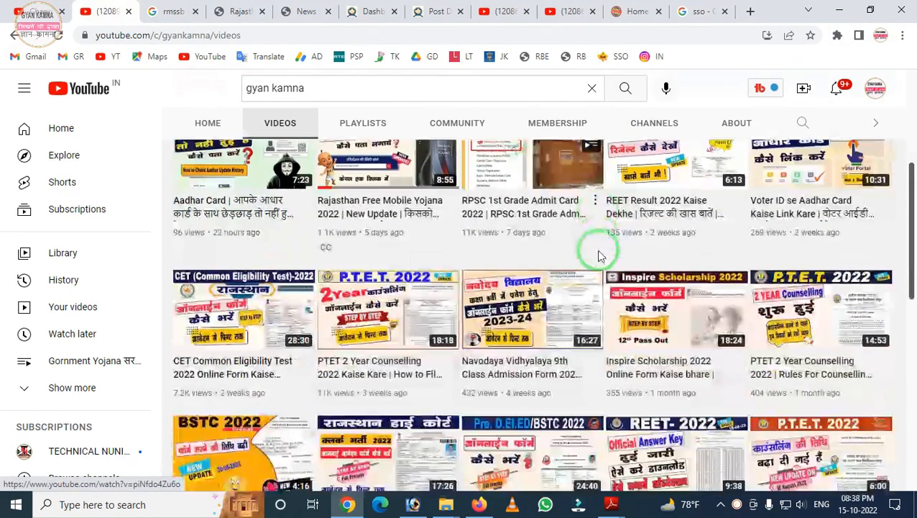
scroll(596, 252, down, 2)
scroll(594, 249, up, 4)
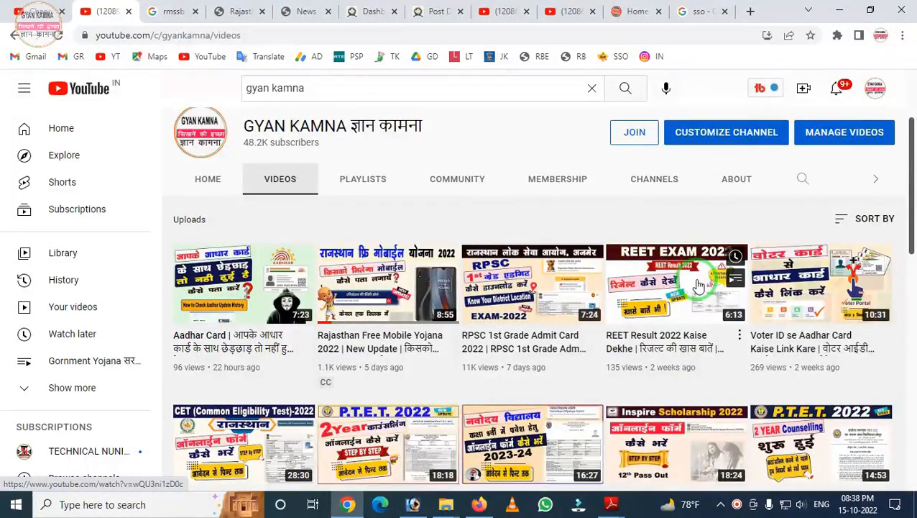
scroll(697, 286, down, 1)
scroll(697, 286, up, 2)
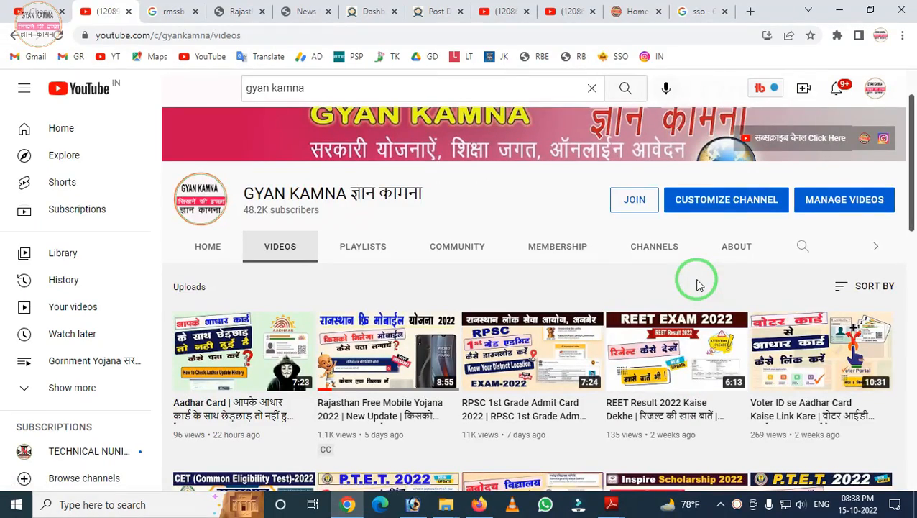
scroll(697, 285, down, 2)
scroll(629, 302, up, 3)
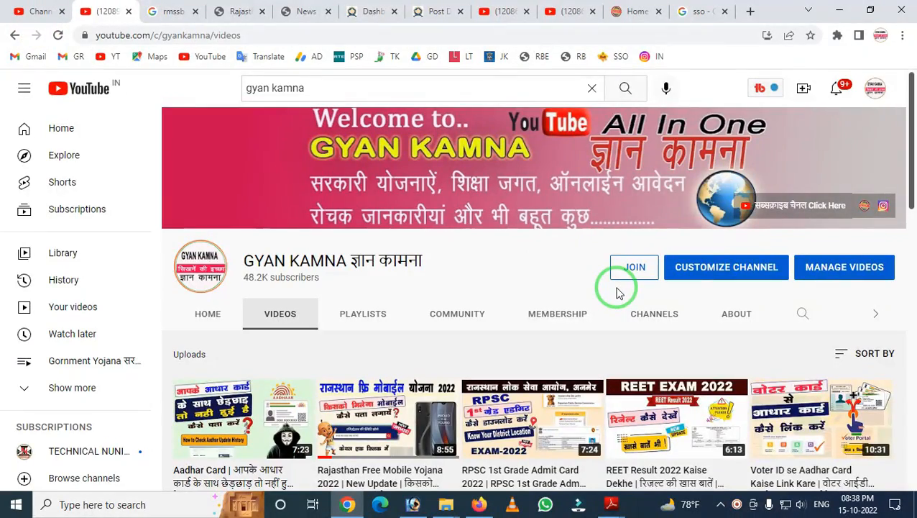
scroll(840, 375, down, 4)
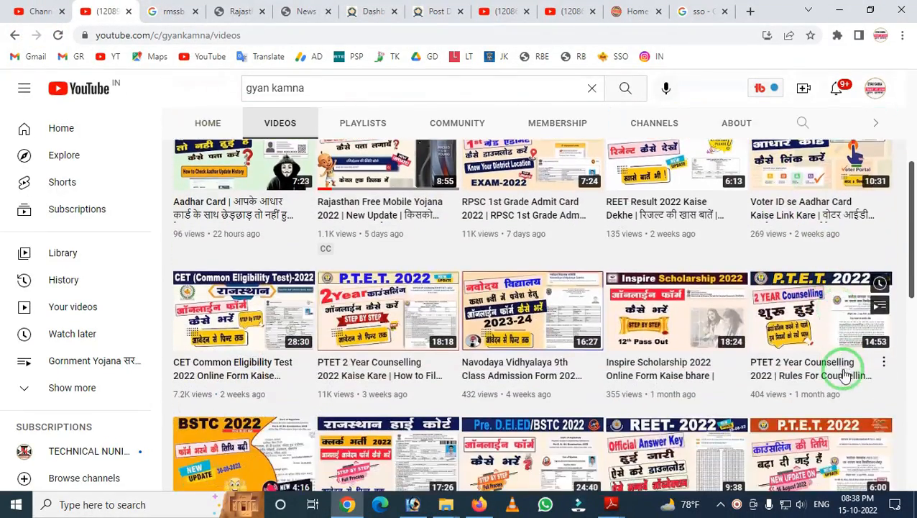
scroll(843, 375, down, 2)
scroll(843, 374, down, 2)
scroll(842, 375, down, 2)
scroll(841, 371, down, 1)
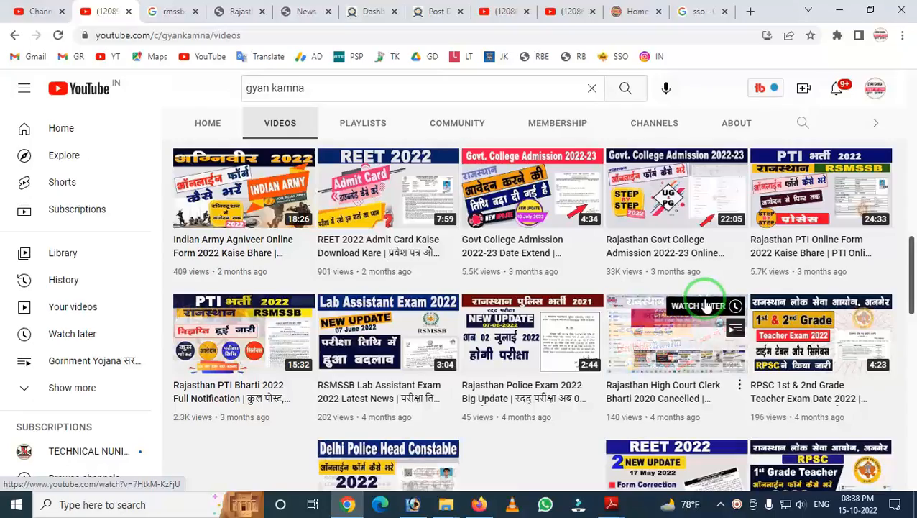
scroll(642, 301, down, 2)
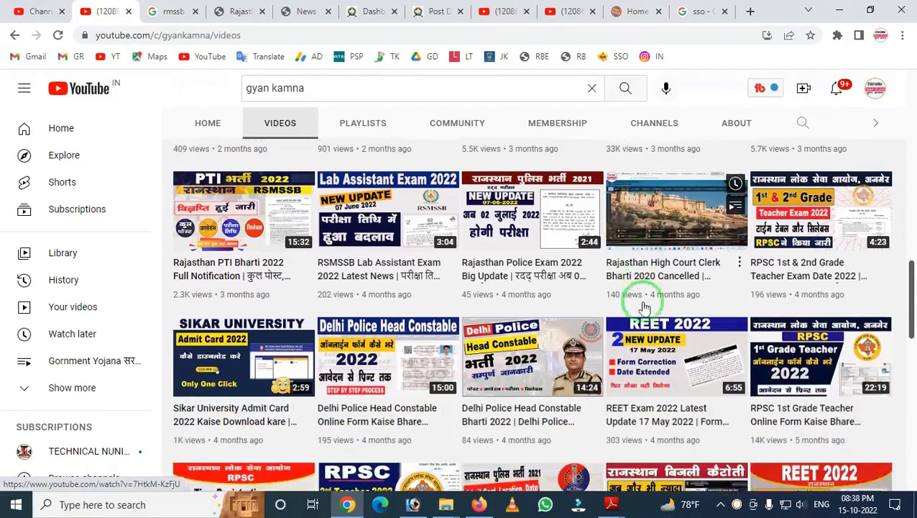
scroll(528, 298, down, 2)
scroll(529, 297, up, 2)
scroll(528, 309, down, 10)
scroll(567, 336, up, 2)
scroll(568, 335, up, 2)
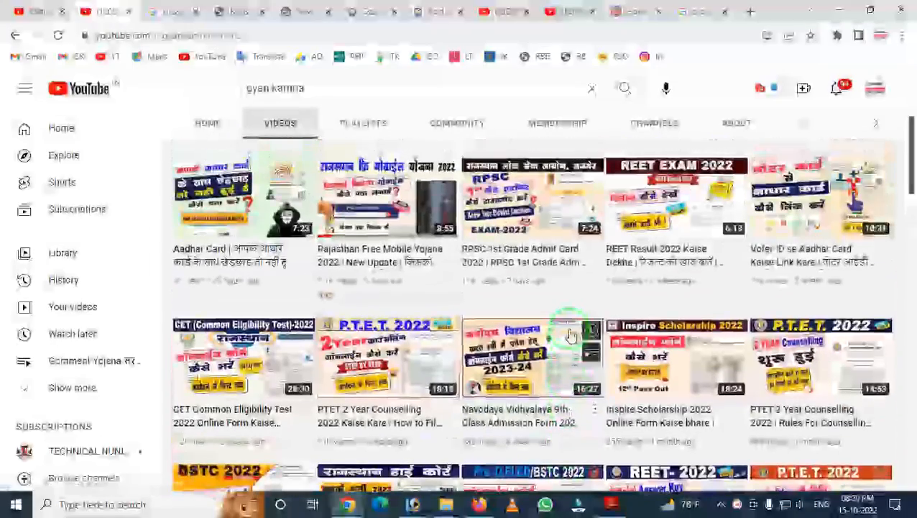
scroll(575, 303, up, 3)
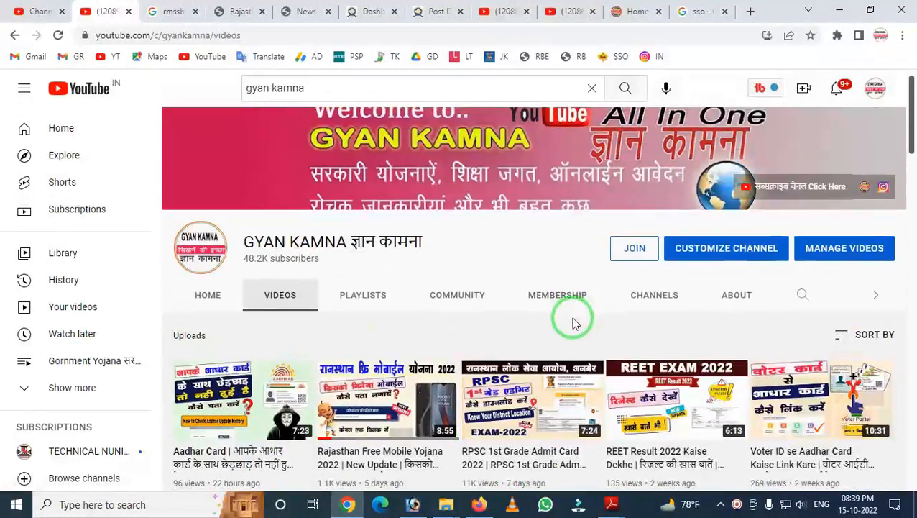
Look through the Raj Guru Ji website's home page with its news updates and job links, and return to the GYAN KAMNA channel
click(622, 20)
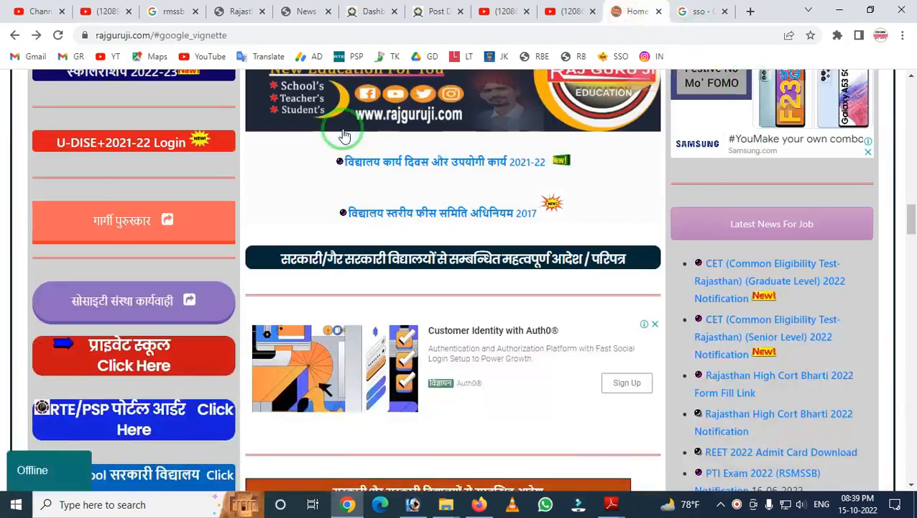
scroll(343, 135, up, 10)
scroll(342, 136, up, 2)
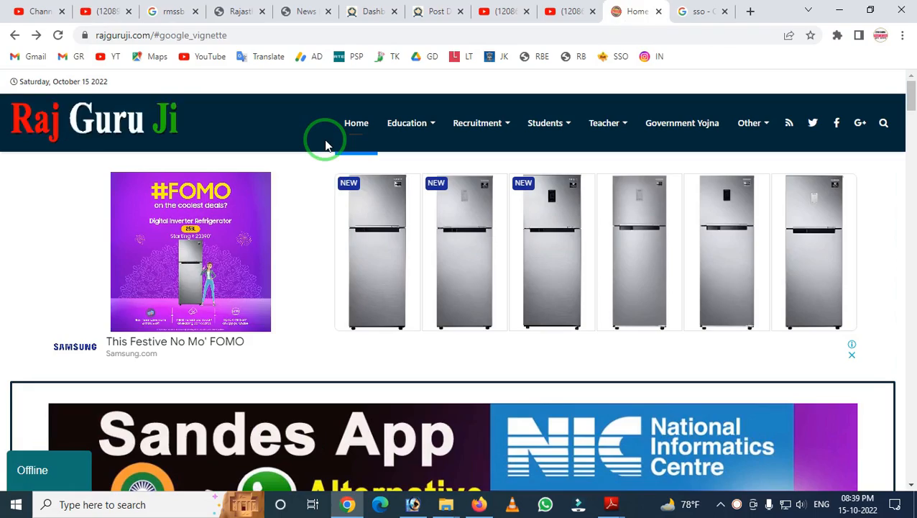
scroll(325, 144, down, 7)
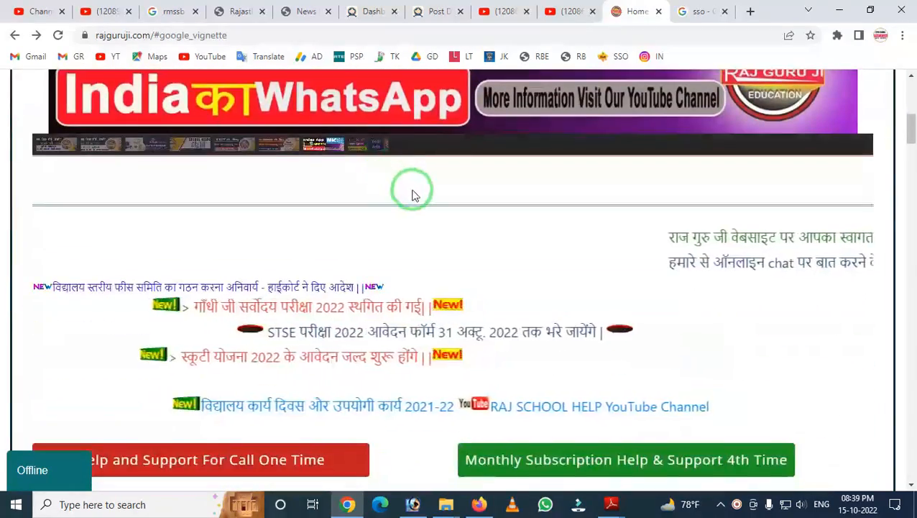
scroll(412, 194, down, 2)
scroll(464, 217, down, 1)
scroll(464, 217, down, 6)
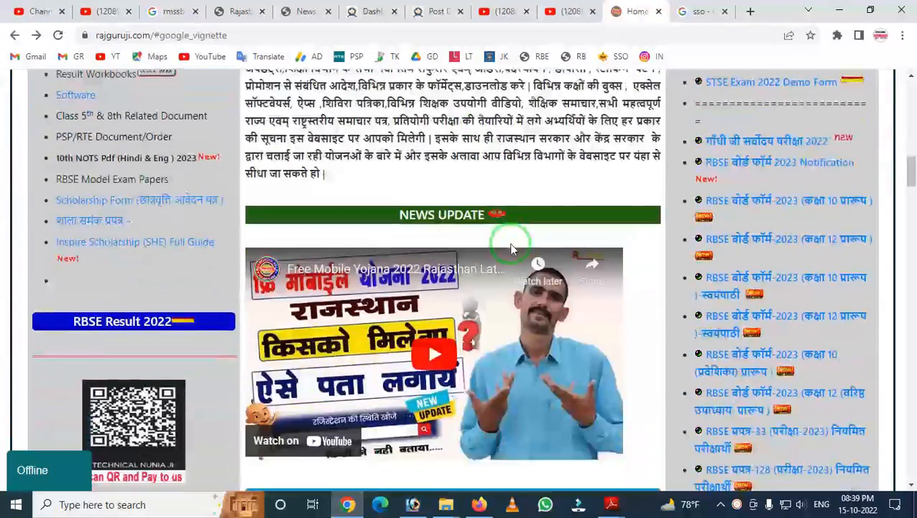
click(102, 18)
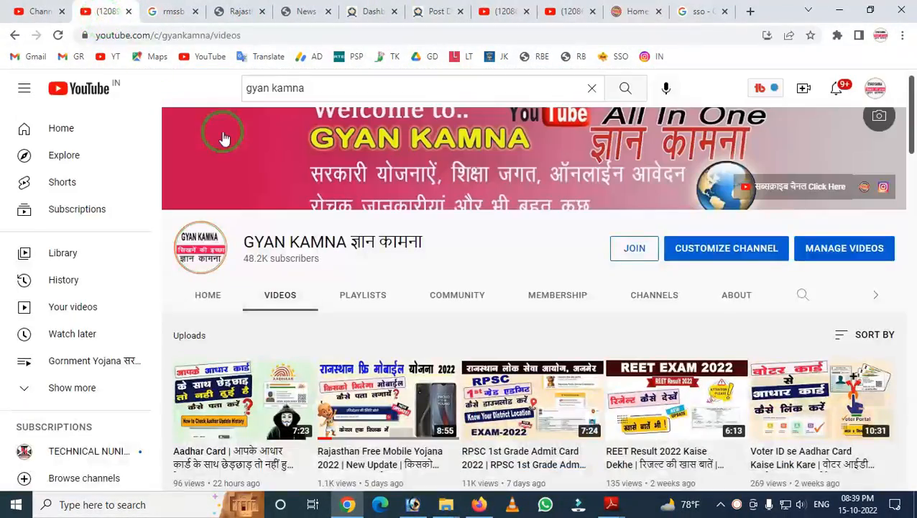